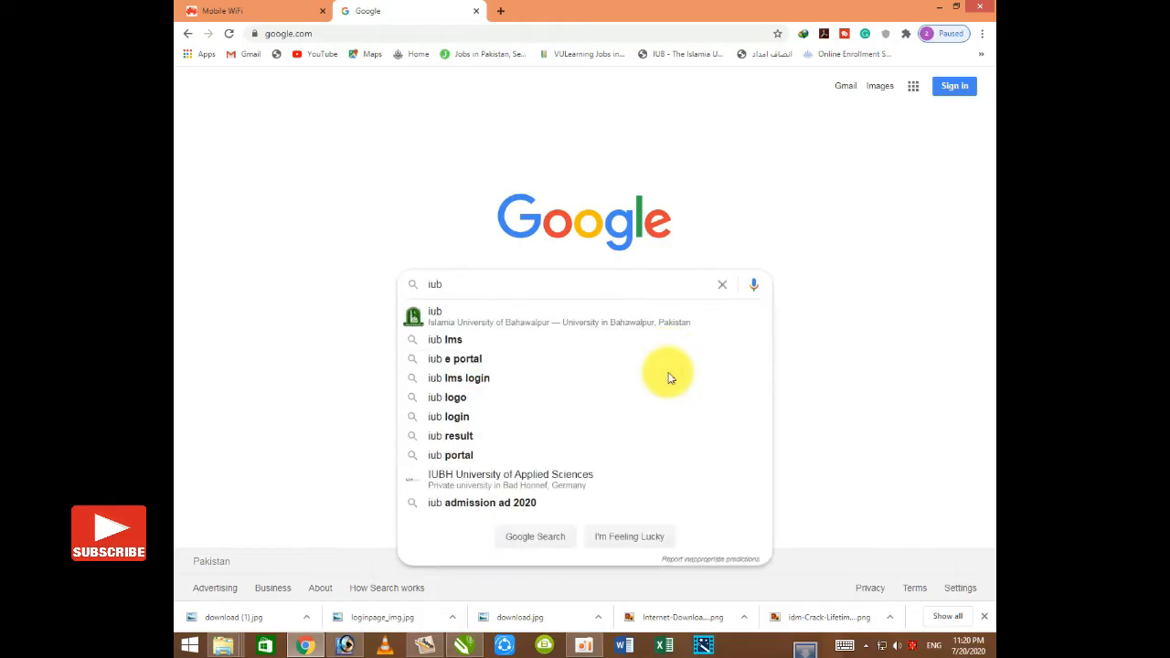
Search Google for iub and open the official website of The Islamia University of Bahawalpur.
key(Return)
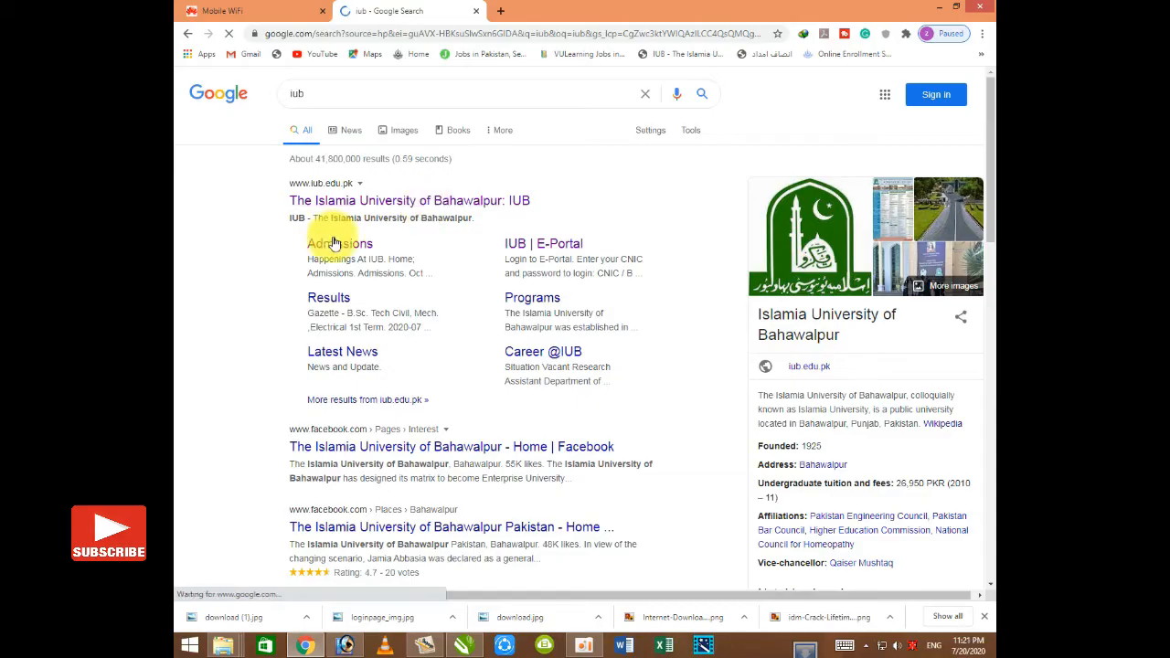
click(370, 205)
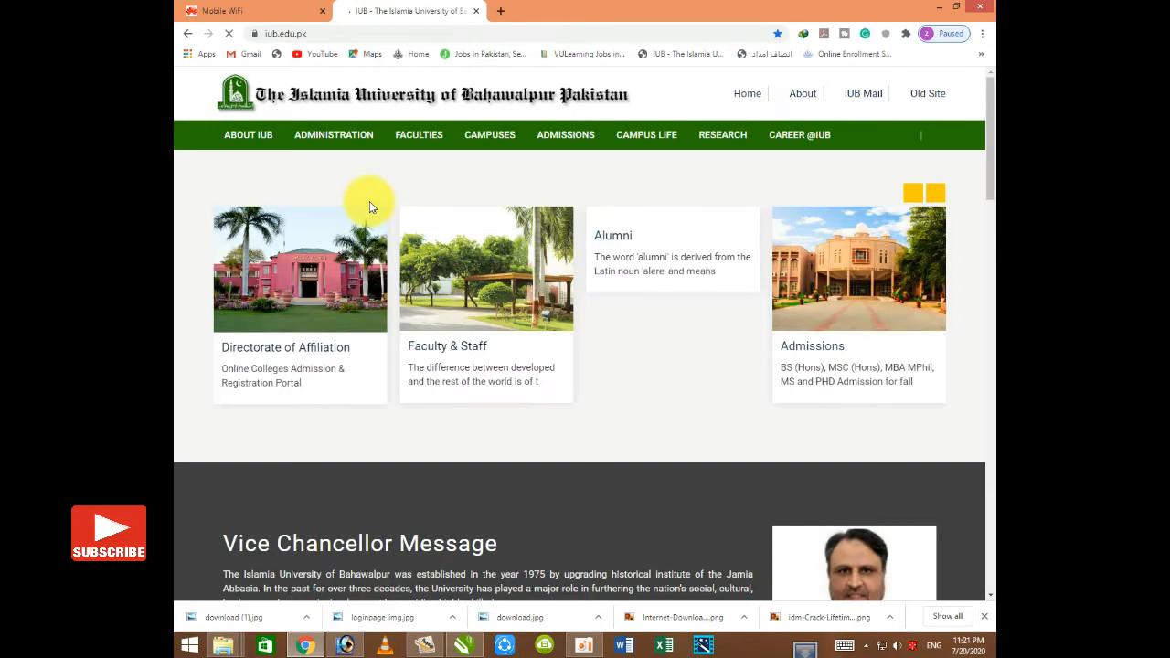
Open the university's Undergraduate Admissions Fall 2020 page and go to its online application portal.
mouse_move(582, 149)
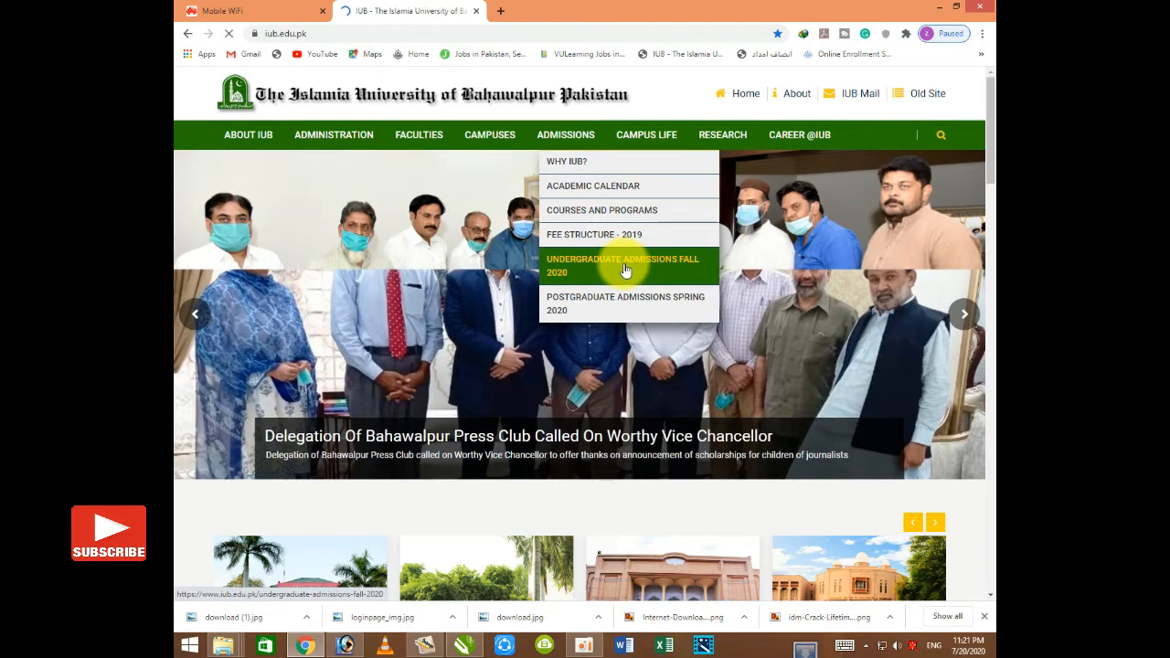
click(625, 270)
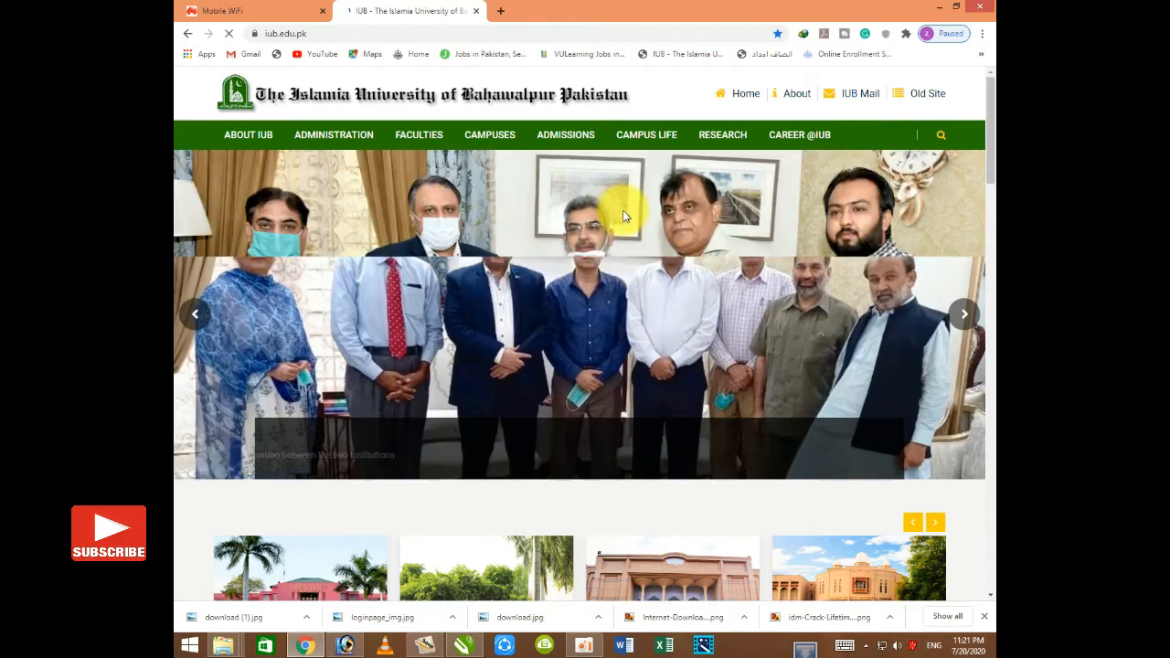
scroll(558, 231, down, 3)
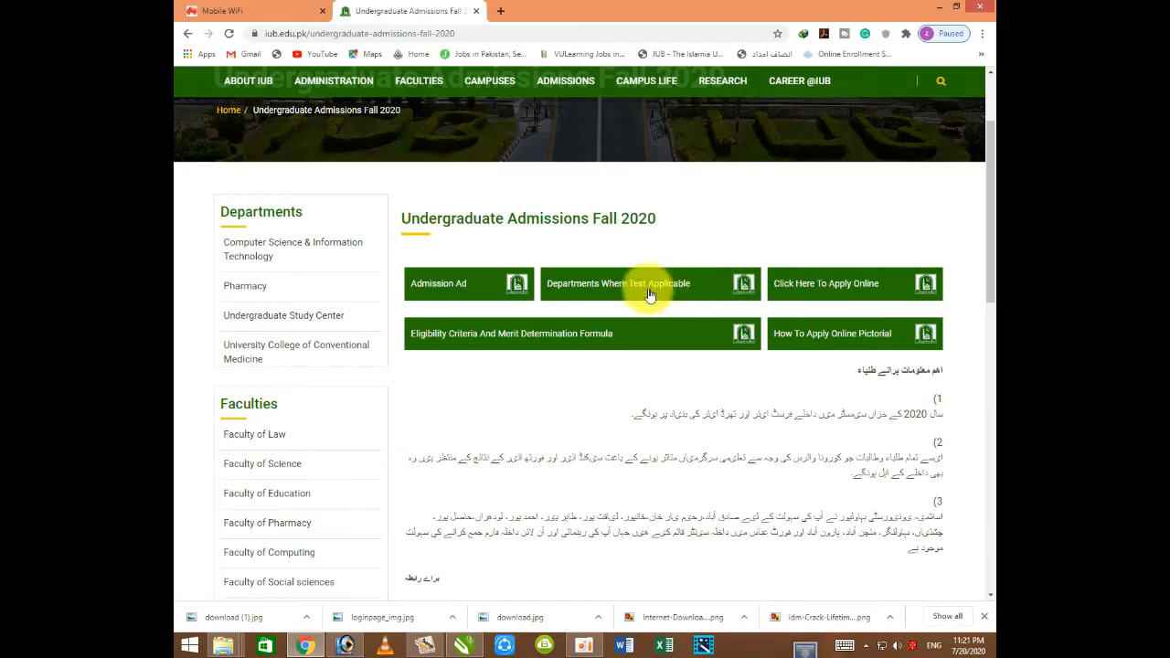
click(845, 292)
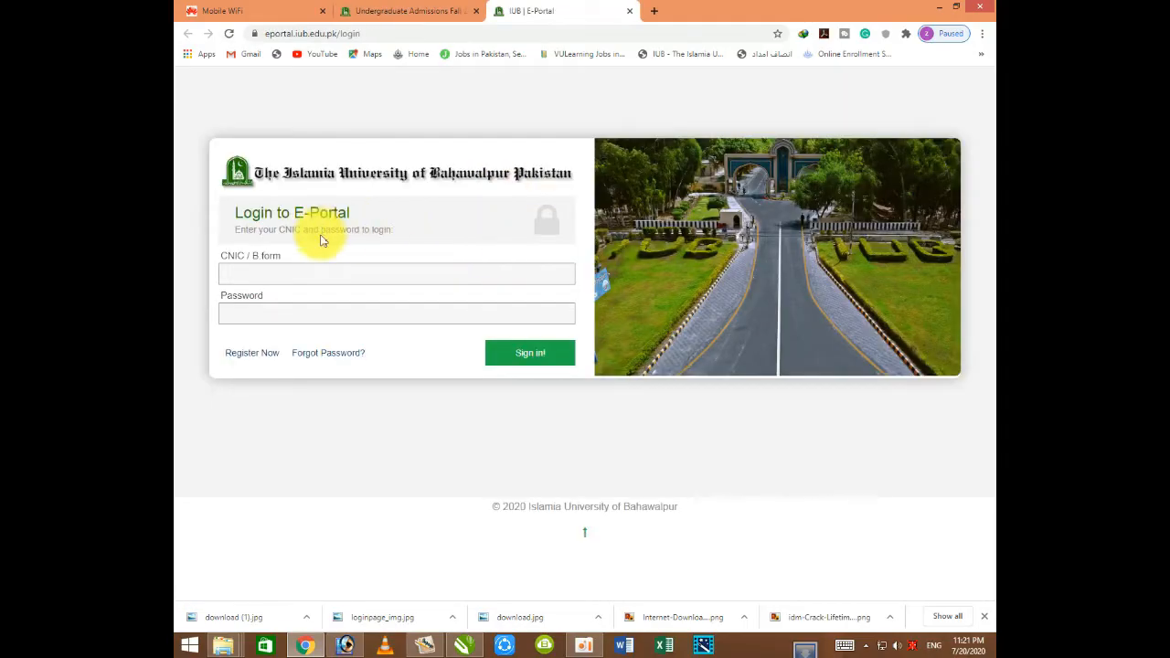
click(298, 275)
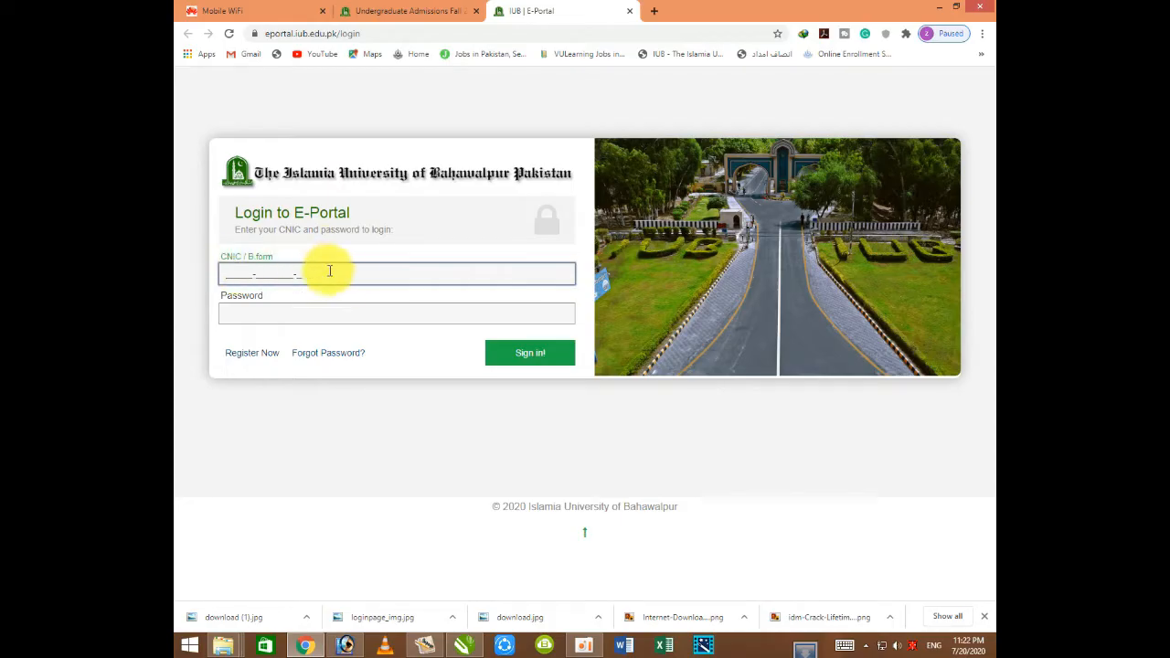
click(324, 314)
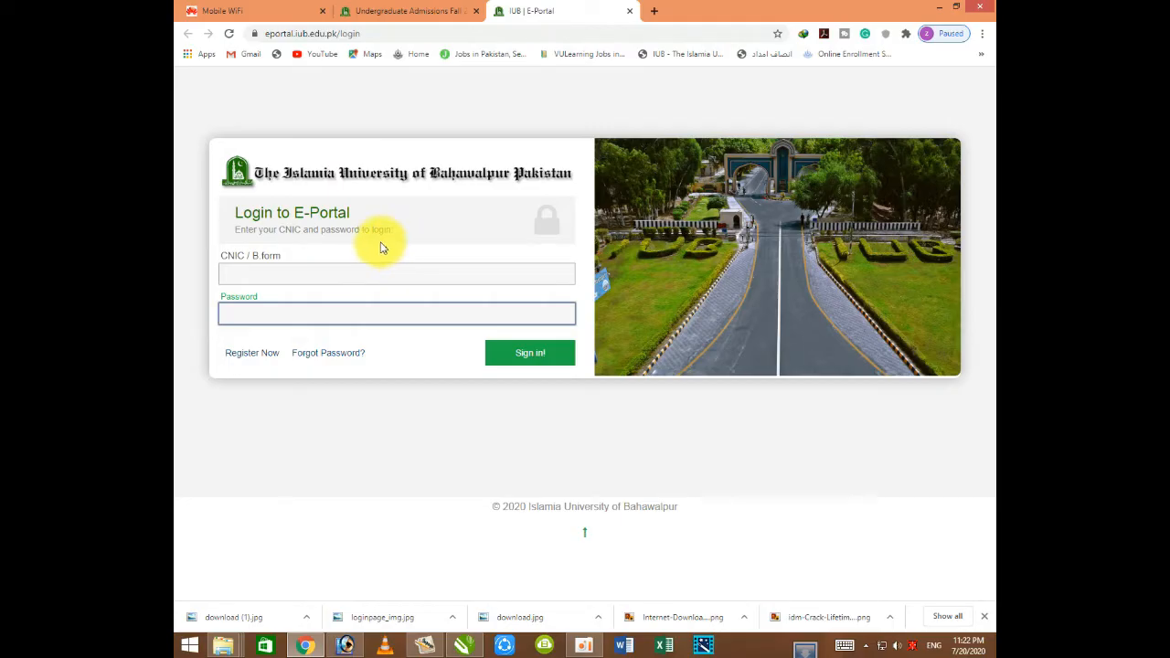
click(368, 274)
drag(369, 276, 212, 296)
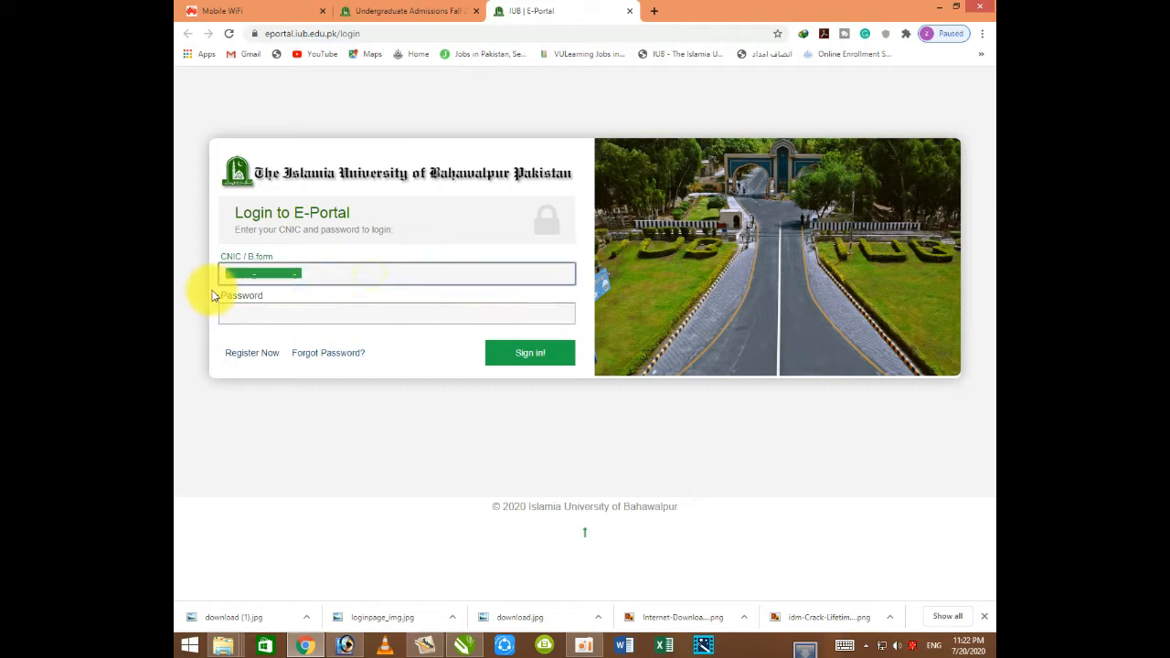
click(384, 316)
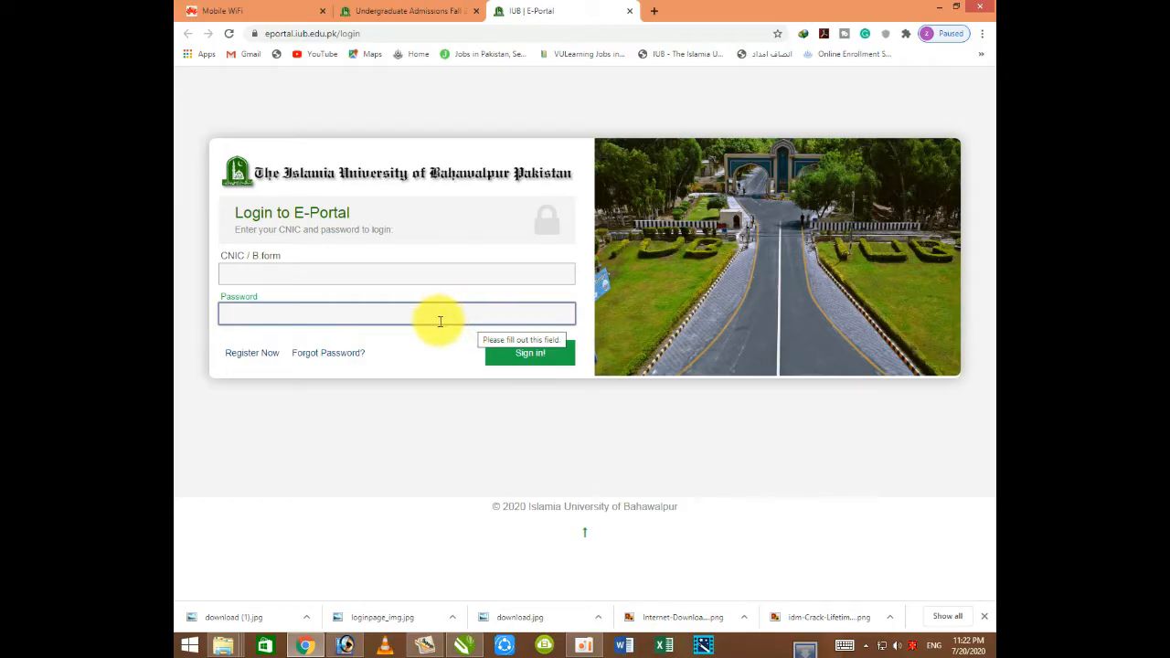
Open the E-Portal registration form and fill in the applicant's first and last names.
click(259, 360)
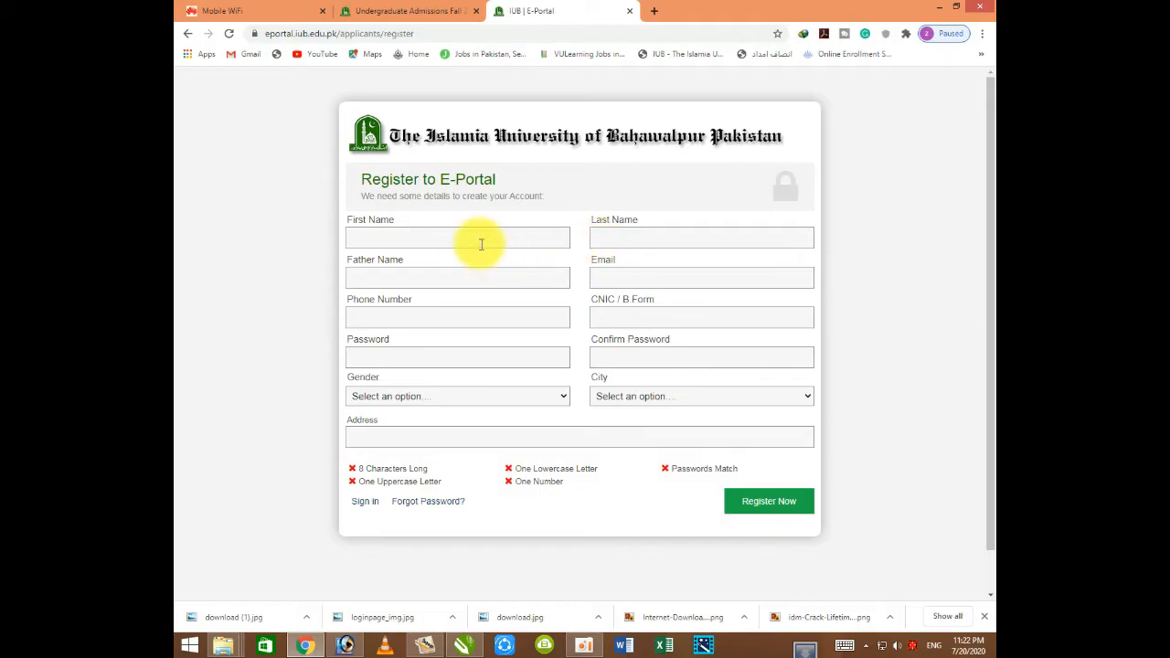
click(485, 240)
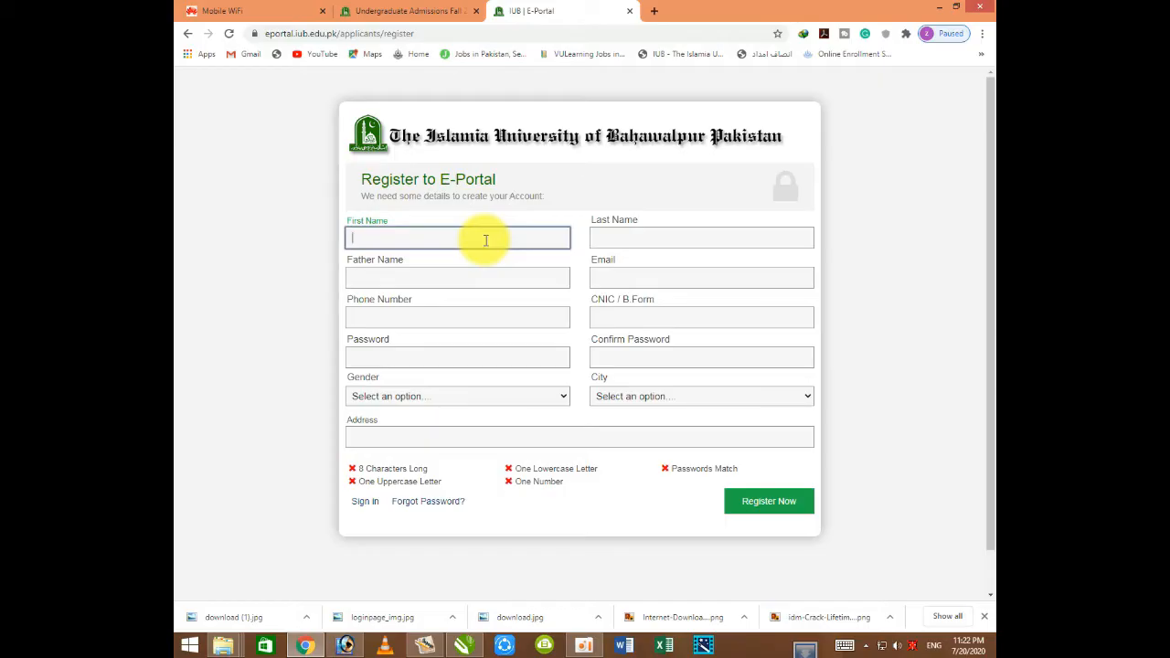
click(631, 240)
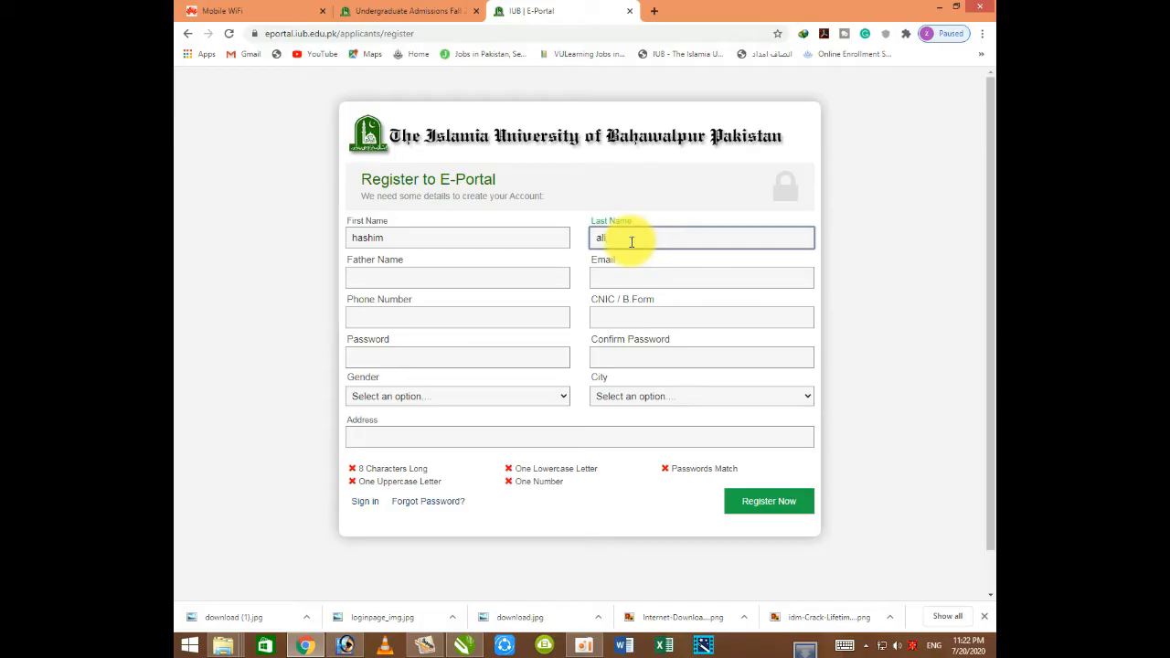
Fill in the name of the applicant's father on the registration form.
click(462, 282)
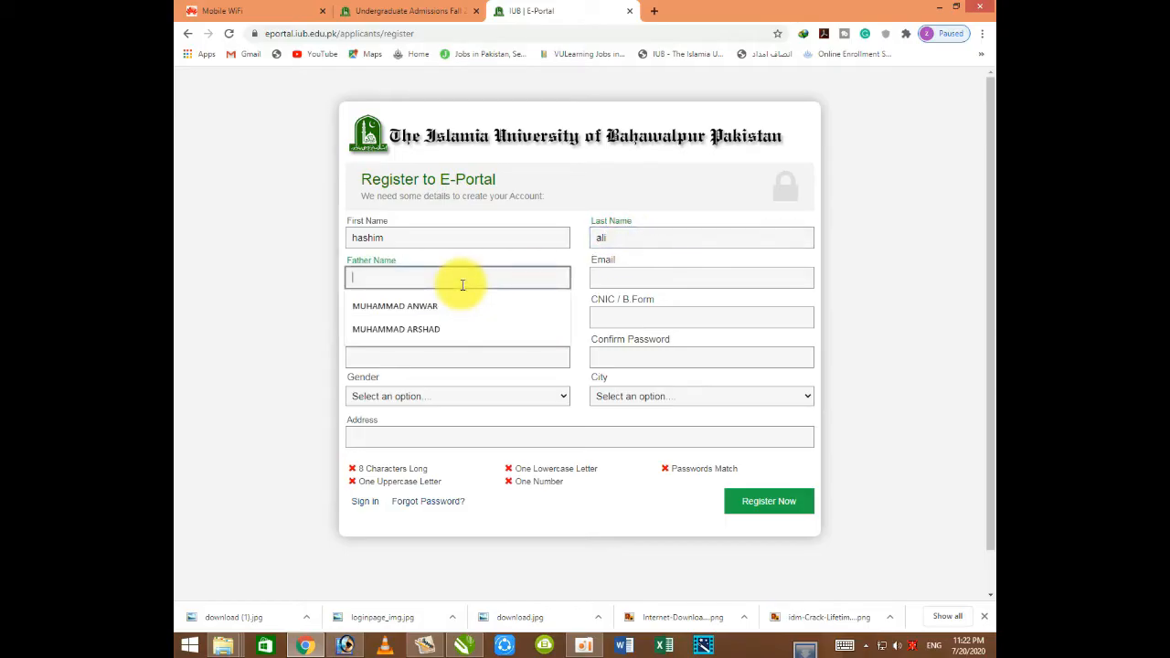
text(rafiq)
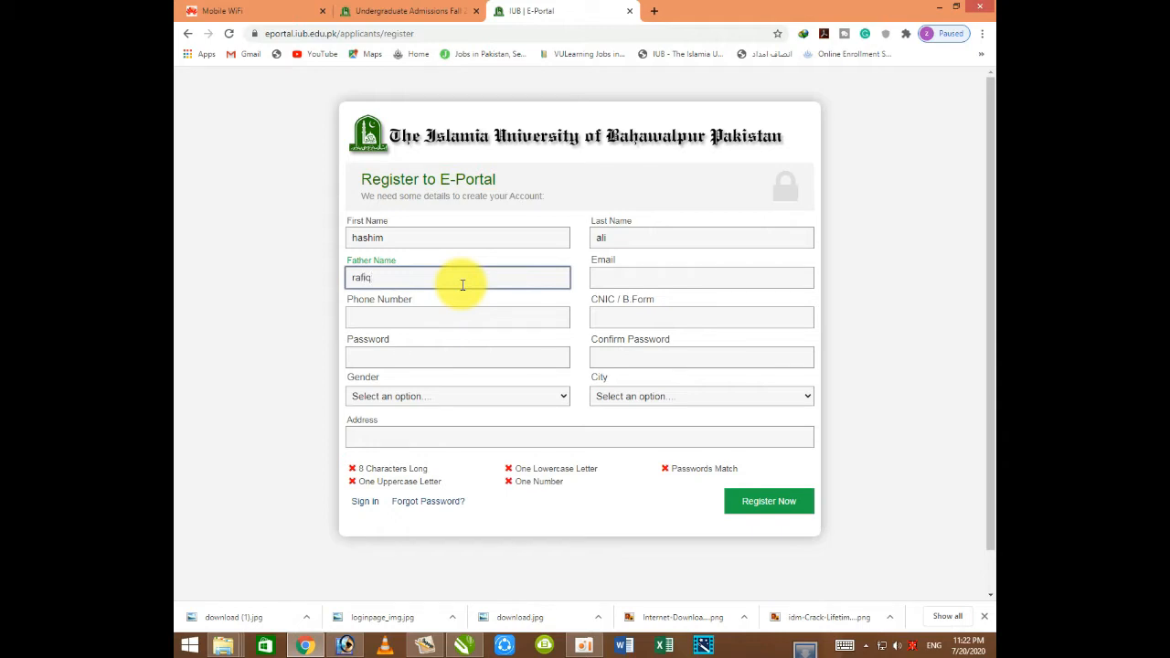
Fill in the applicant's e-mail address on the registration form.
click(656, 283)
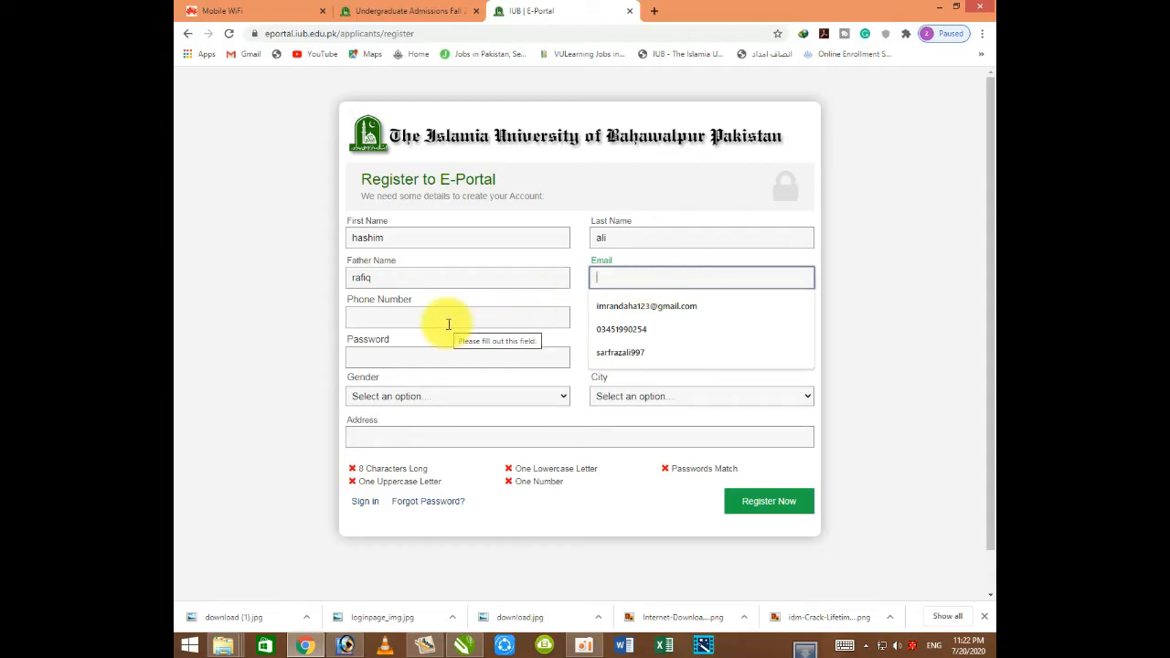
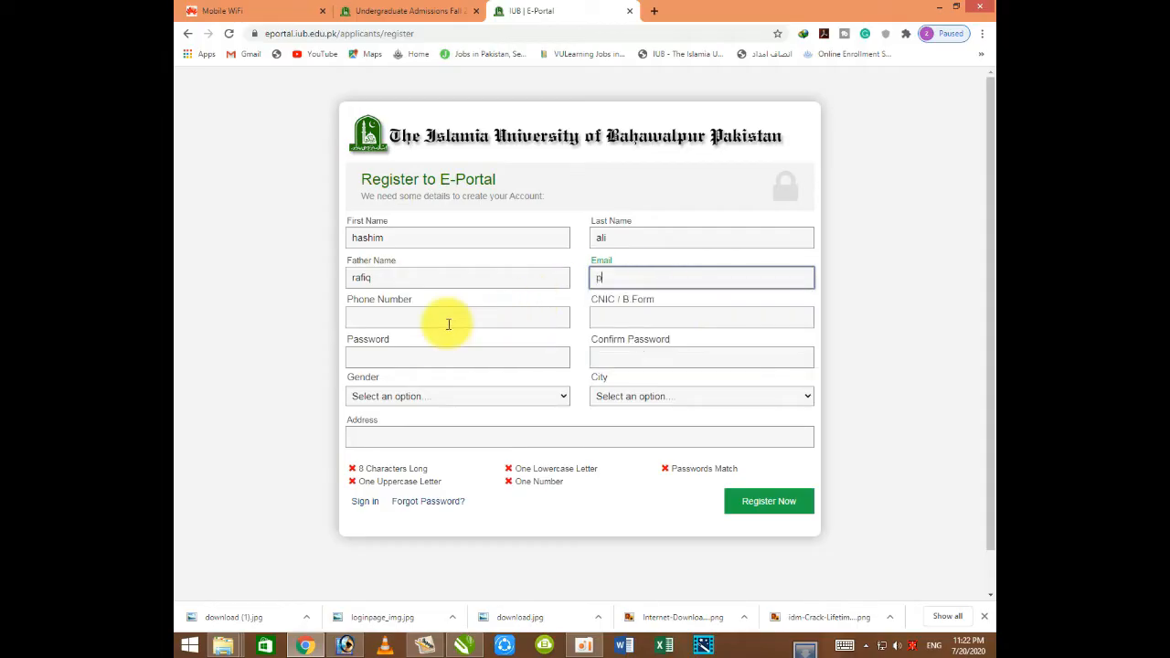
Fill in the applicant's phone number on the registration form.
click(448, 324)
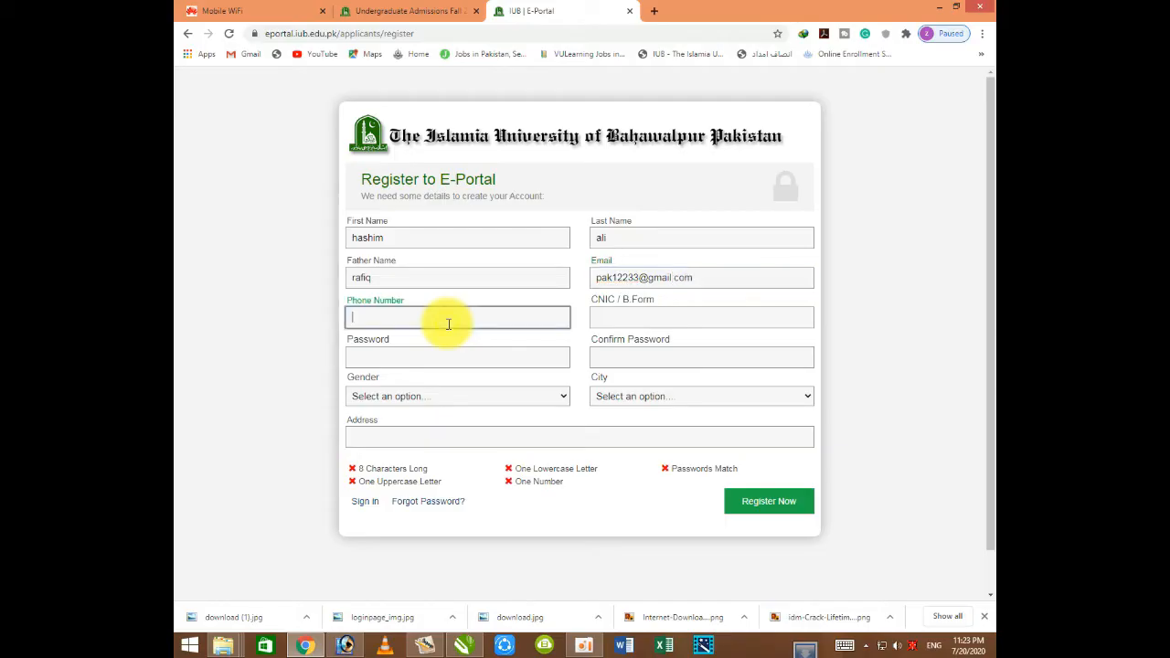
Enter the applicant's CNIC / B.Form number in hyphenated format.
click(670, 320)
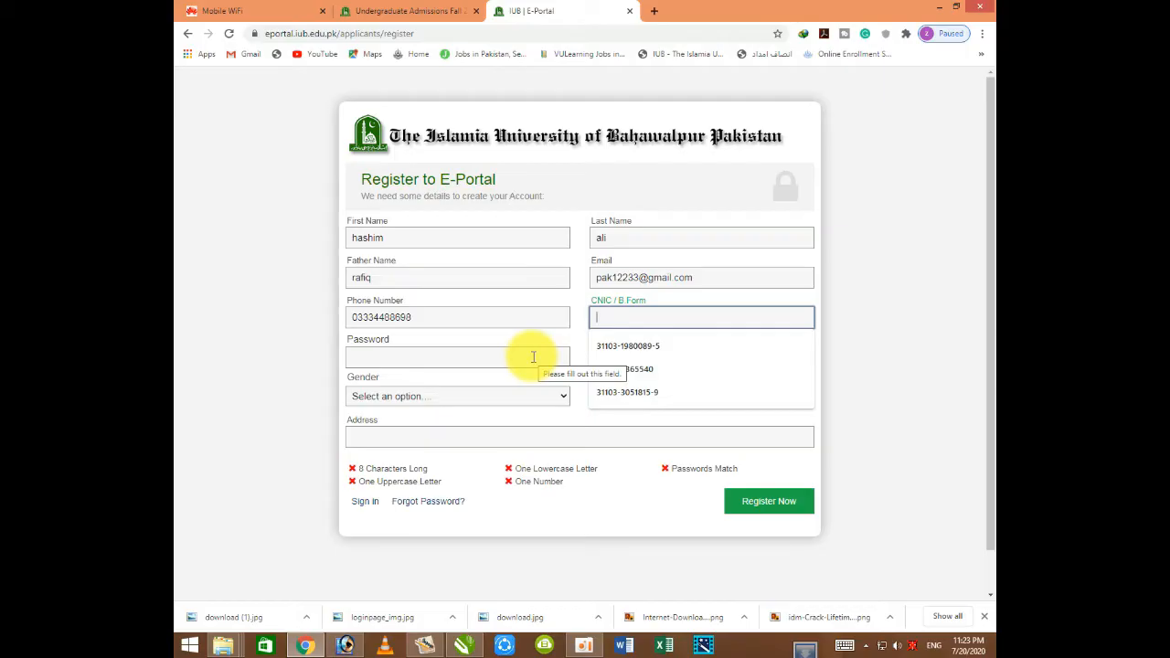
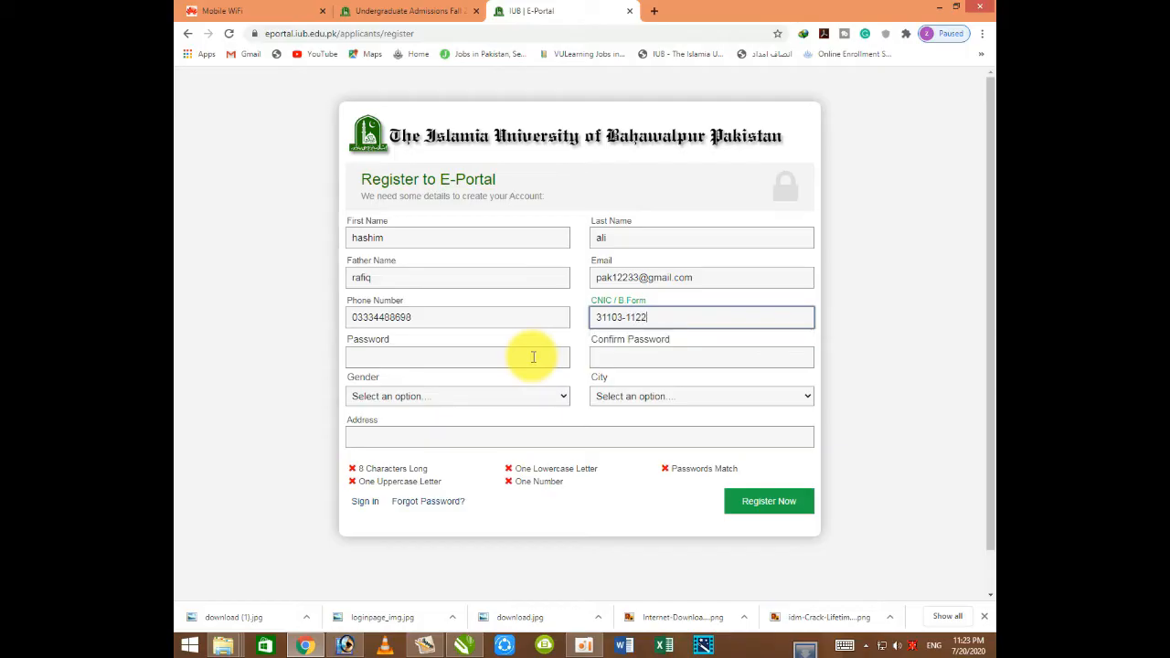
click(533, 359)
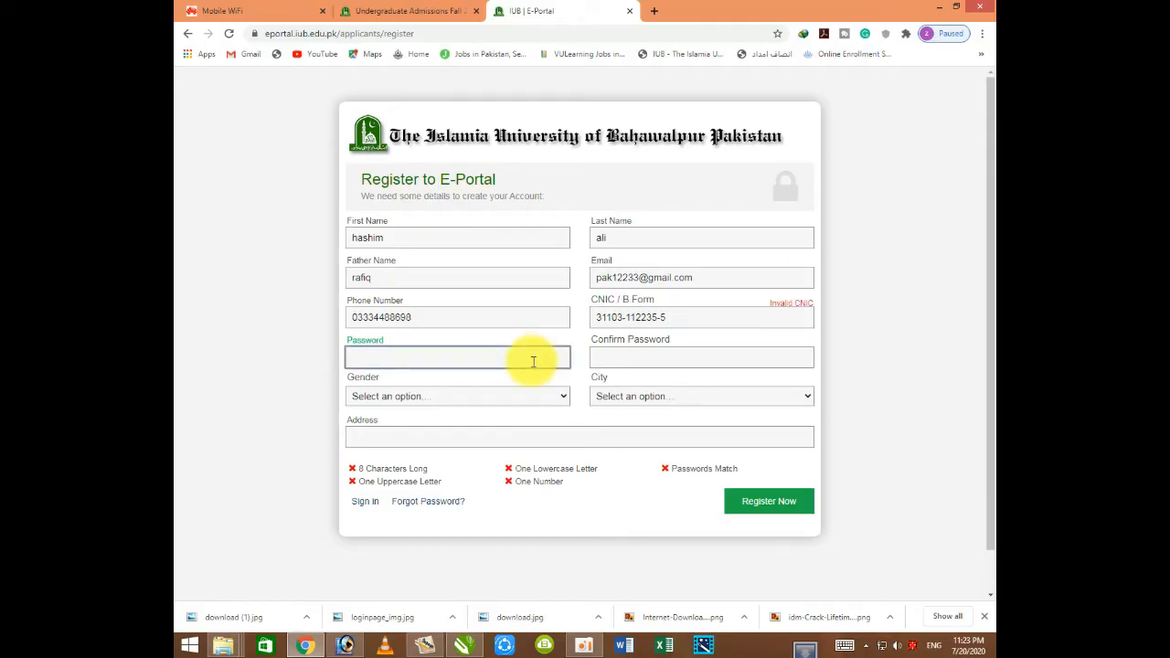
Correct the CNIC / B.Form number by adding the missing digit to its middle group.
click(647, 320)
text(3)
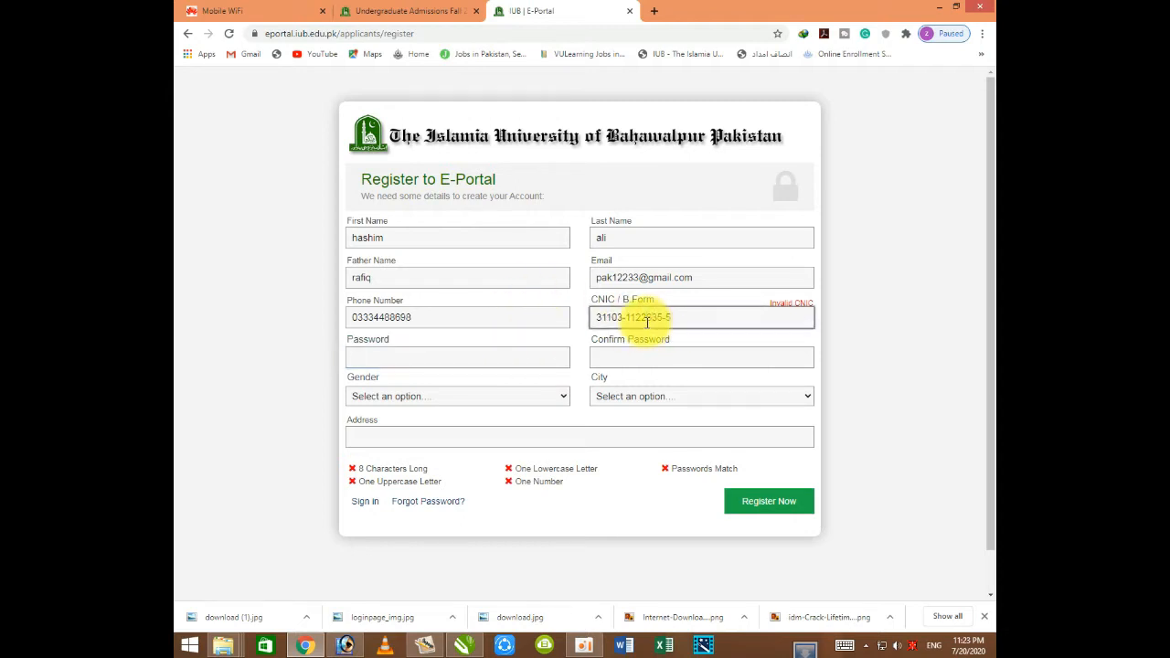
key(Tab)
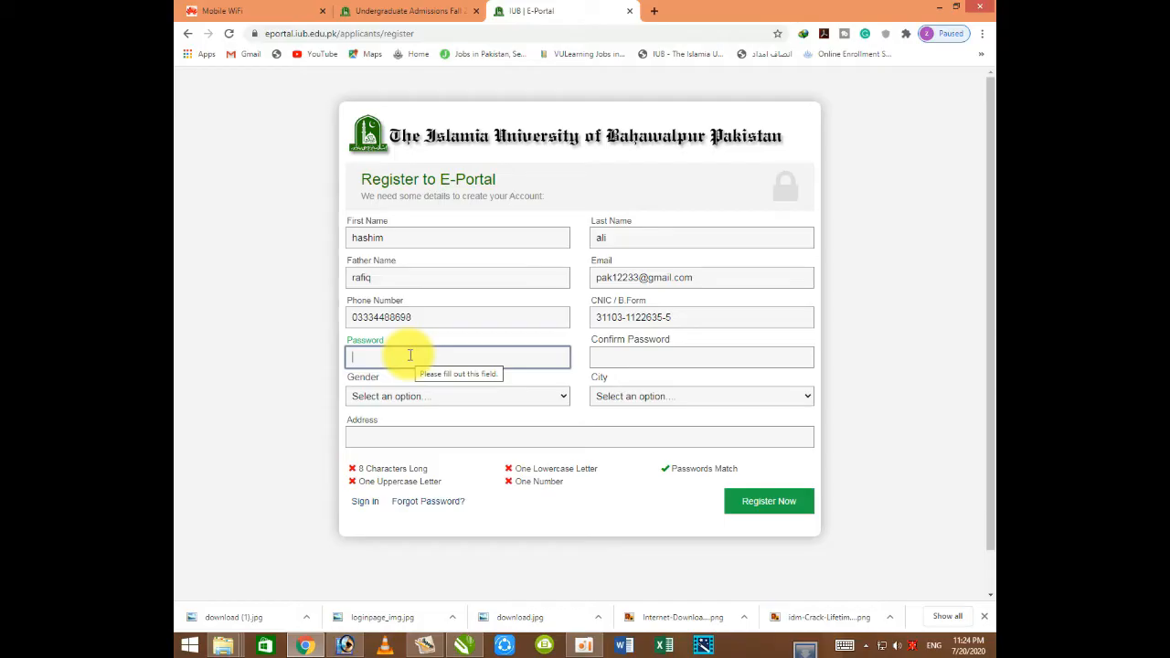
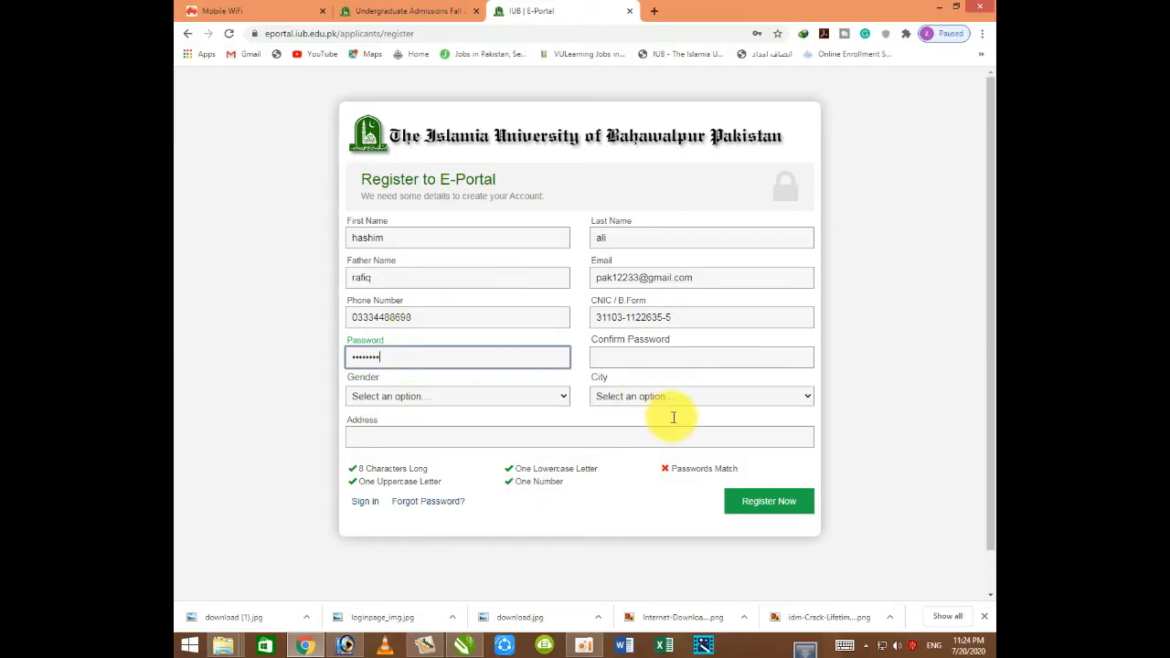
Repeat the same account password in the Confirm Password field.
click(674, 366)
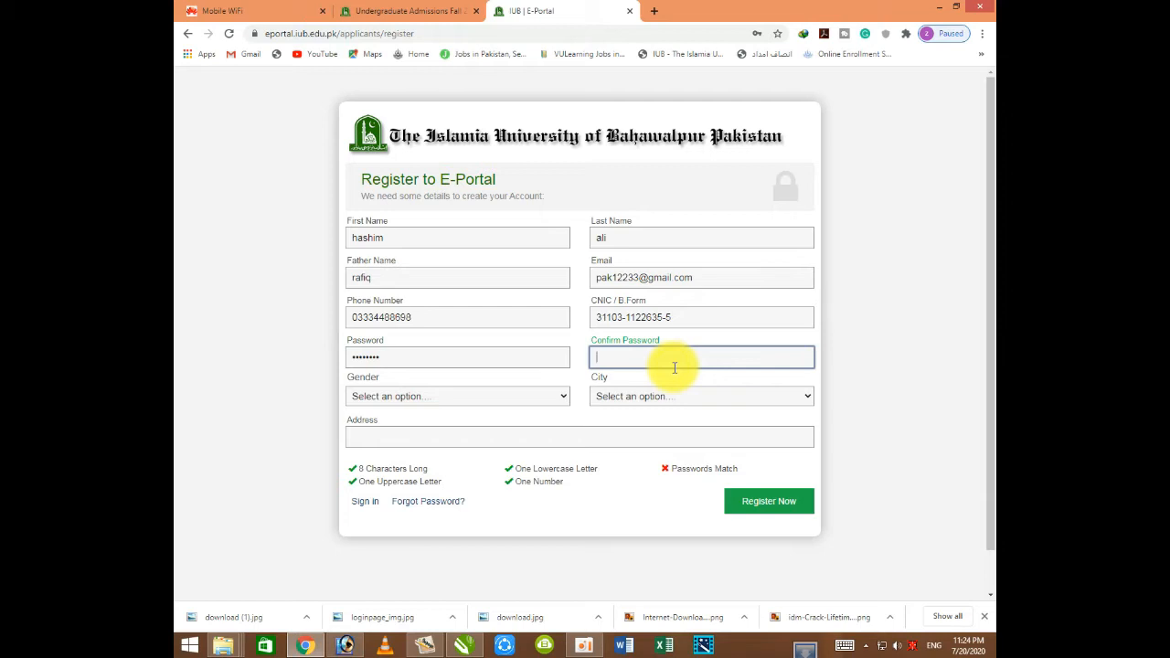
key(Tab)
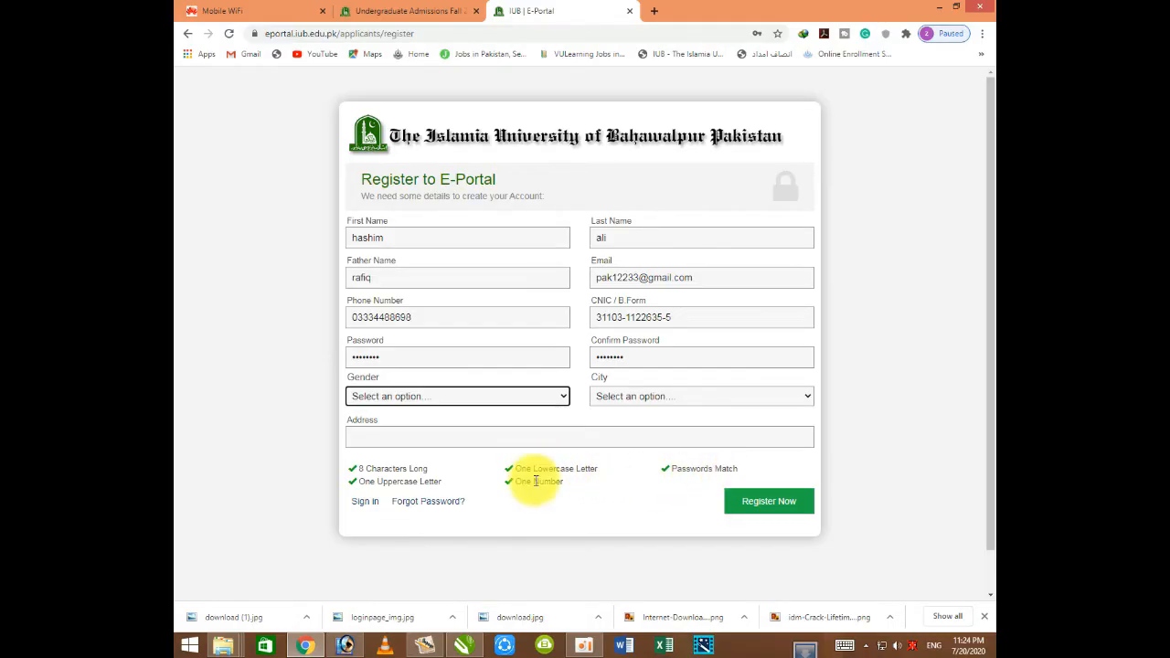
click(383, 483)
drag(383, 484, 445, 491)
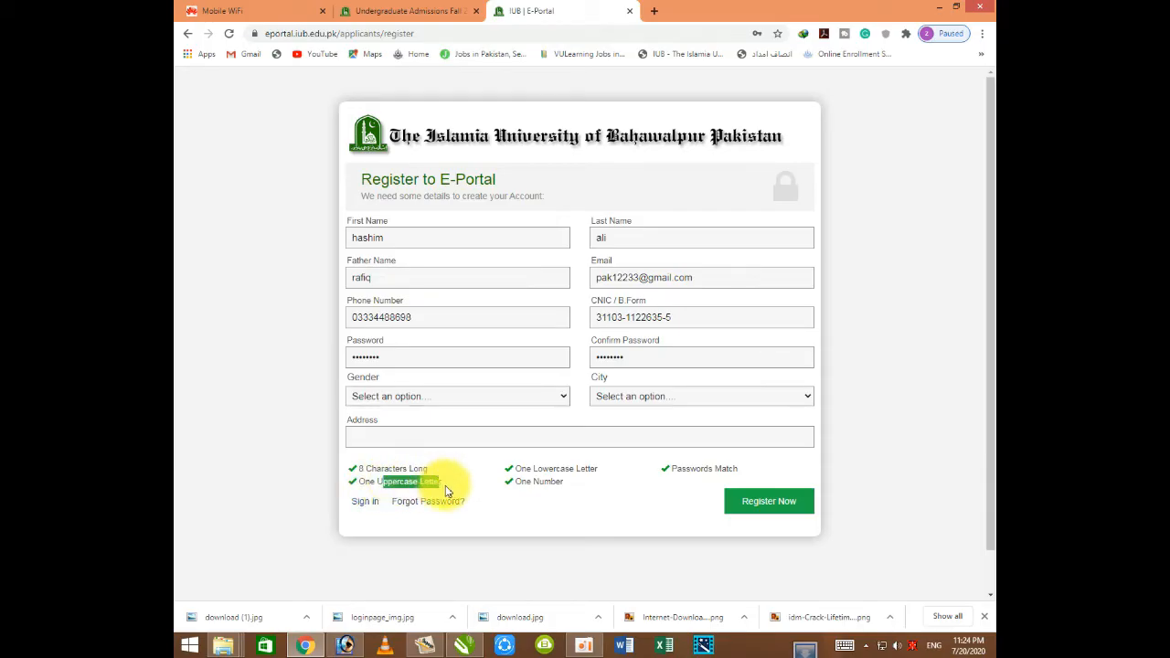
click(456, 491)
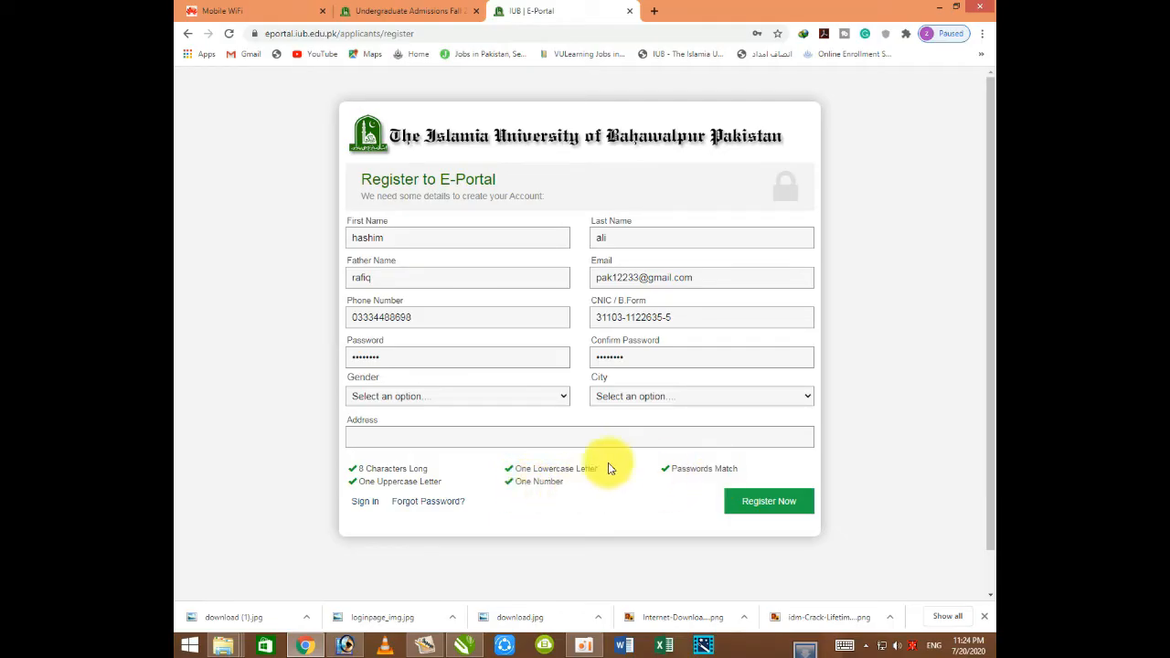
Set the applicant's gender to Male and the city to DOSSALI.
click(415, 400)
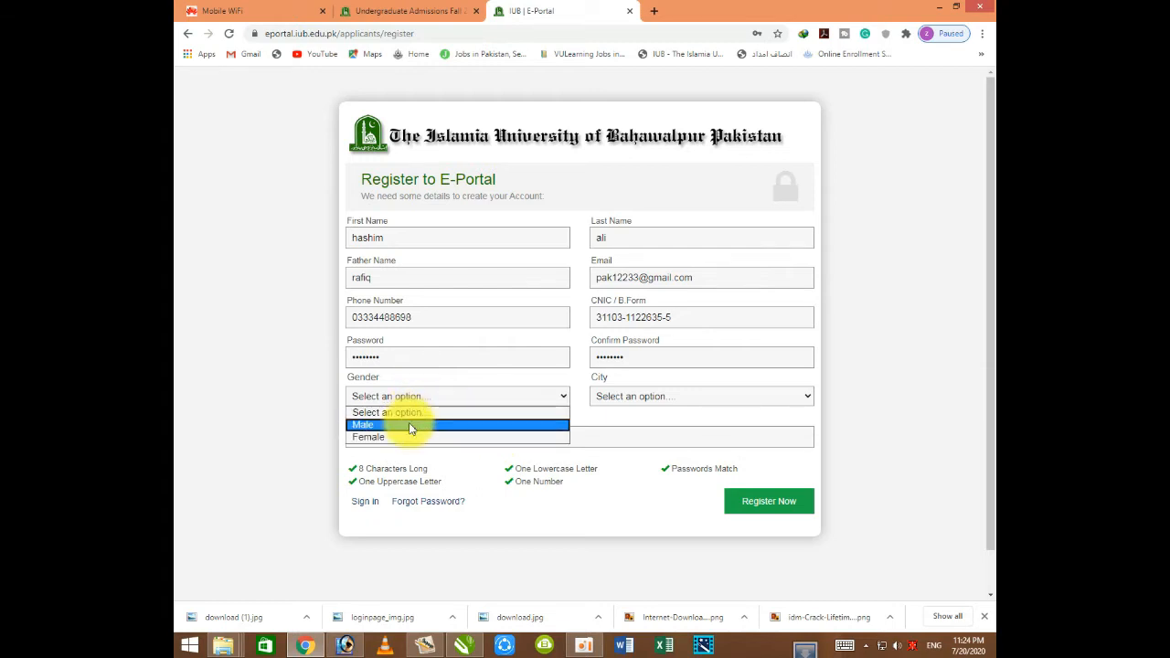
click(408, 425)
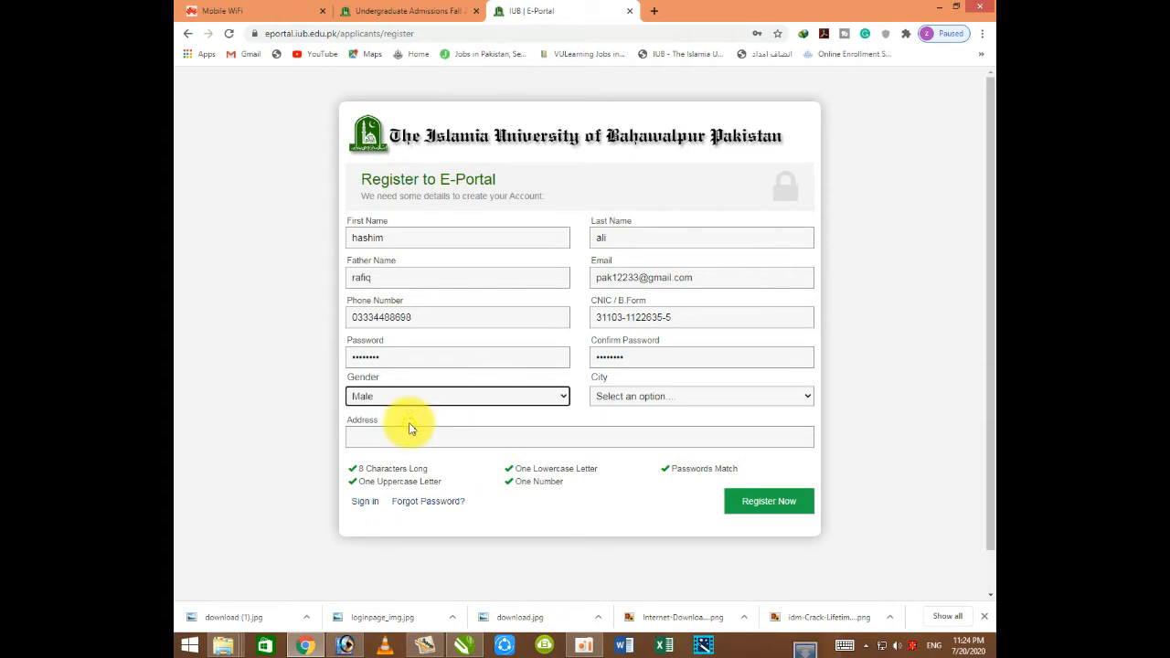
click(614, 400)
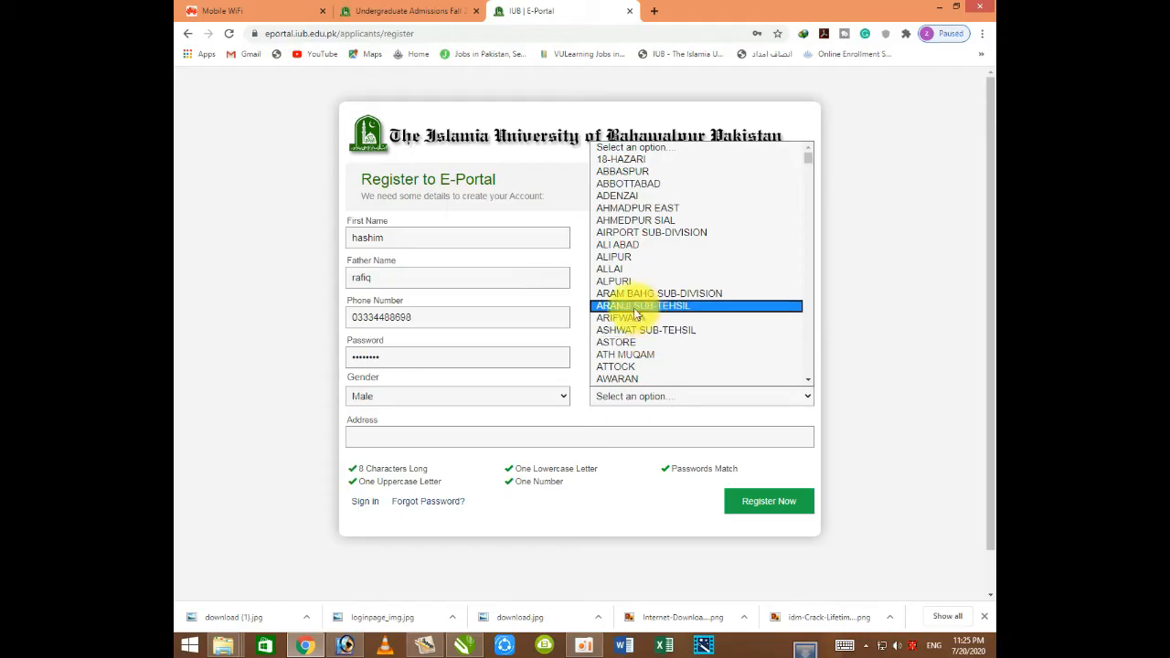
scroll(659, 309, down, 5)
scroll(662, 309, down, 1)
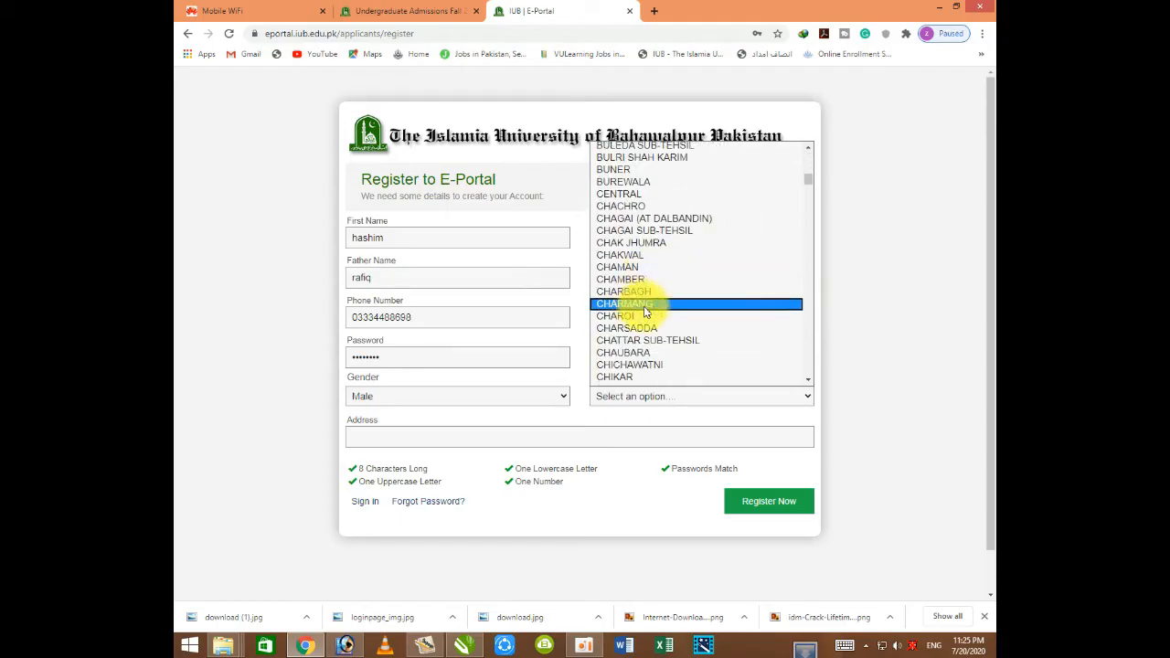
scroll(655, 269, down, 8)
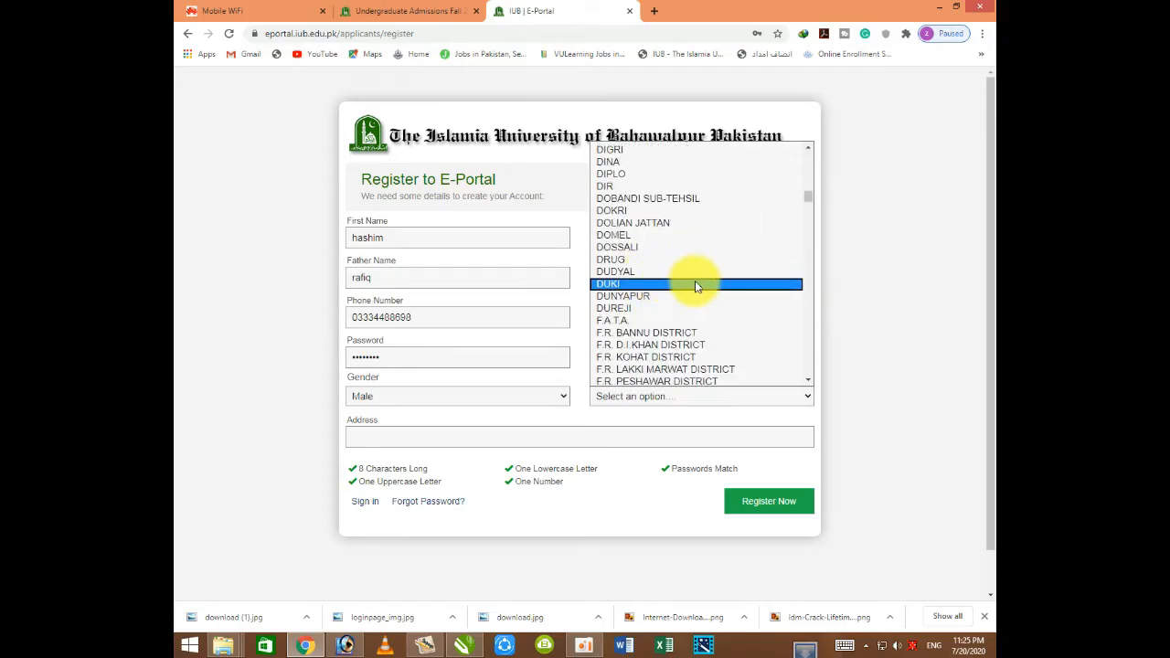
click(643, 255)
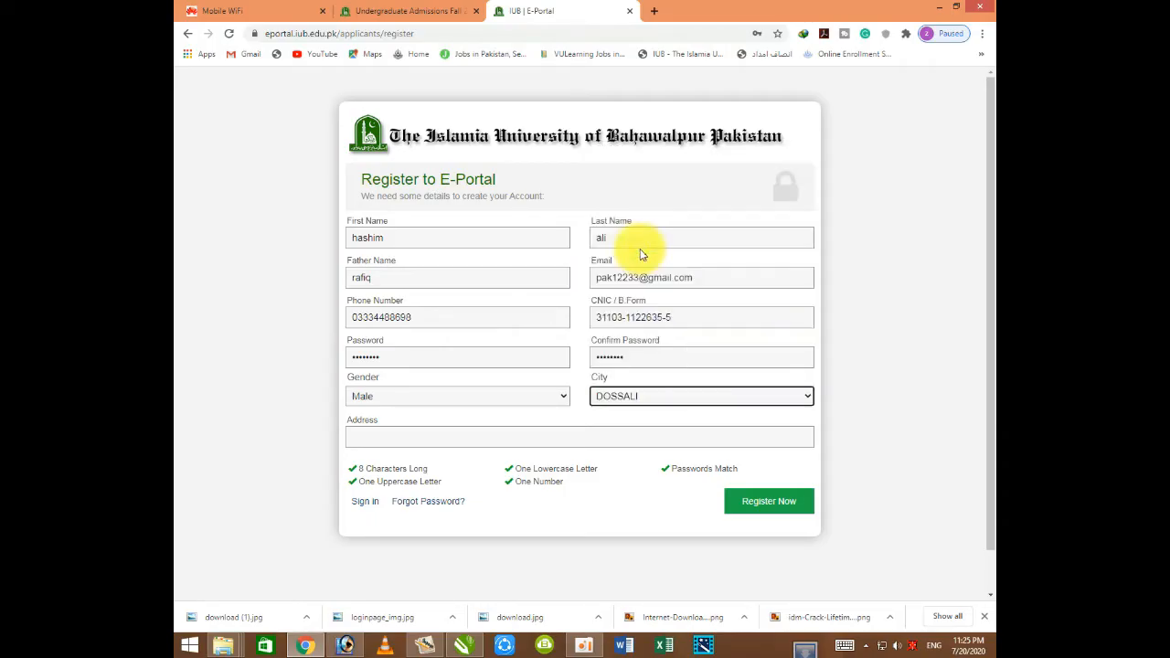
Enter the applicant's postal address and submit the registration, declining to save the password in the browser.
click(534, 442)
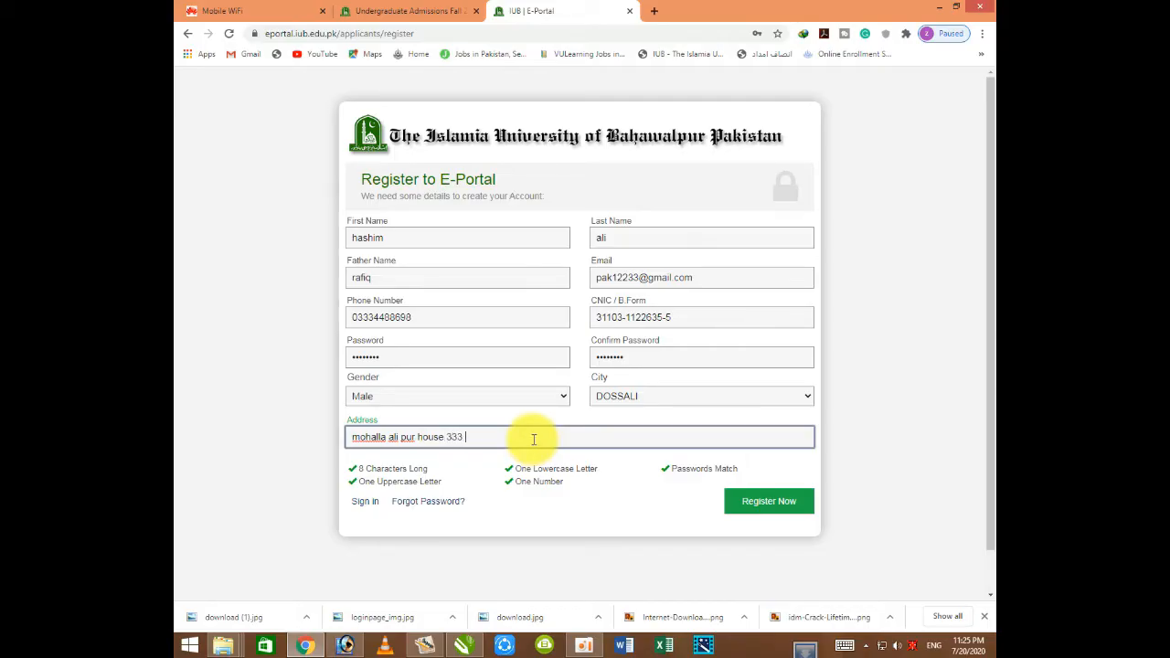
click(790, 504)
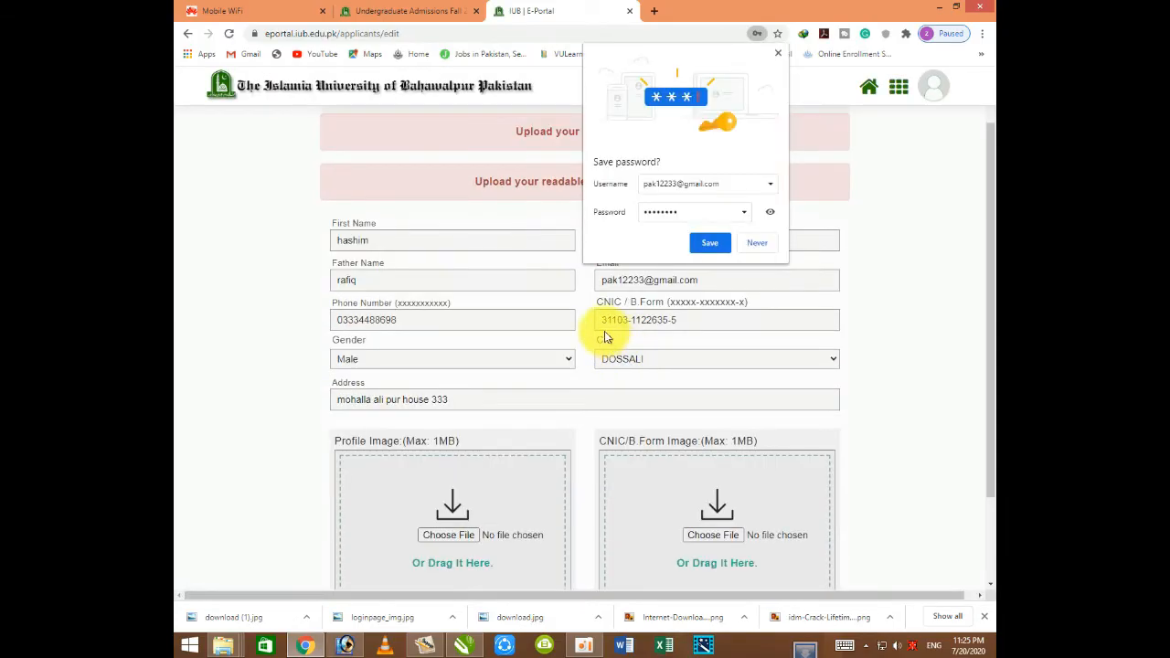
click(755, 243)
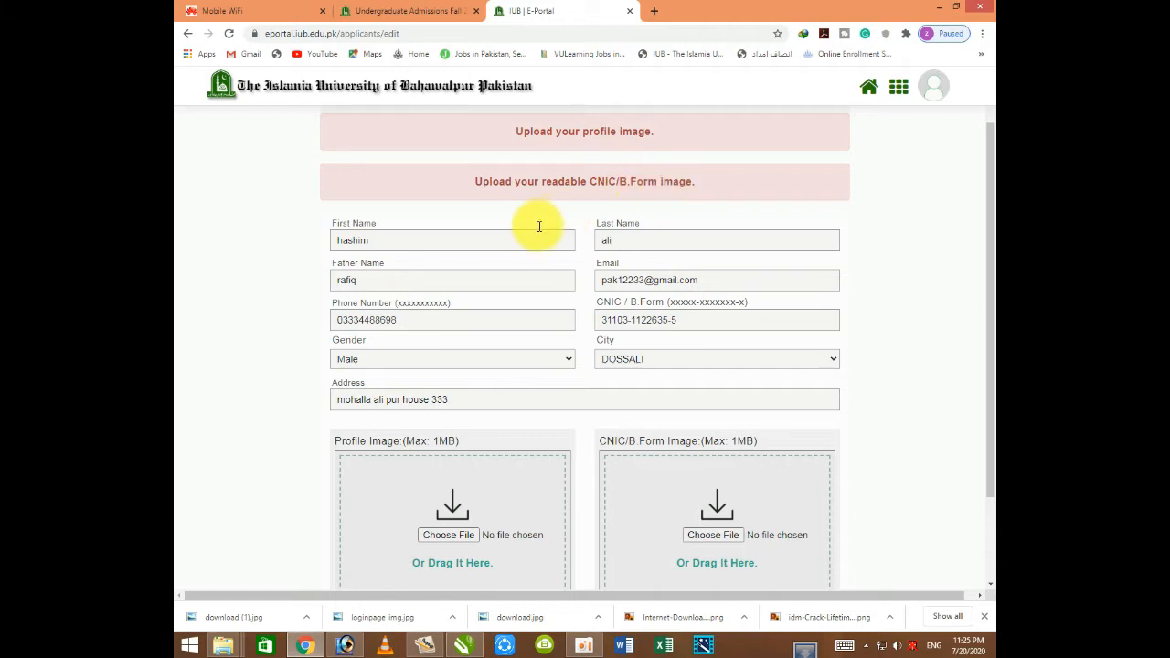
Upload the photo 20170726_110806 from the Desktop folder as the profile image.
scroll(539, 227, down, 2)
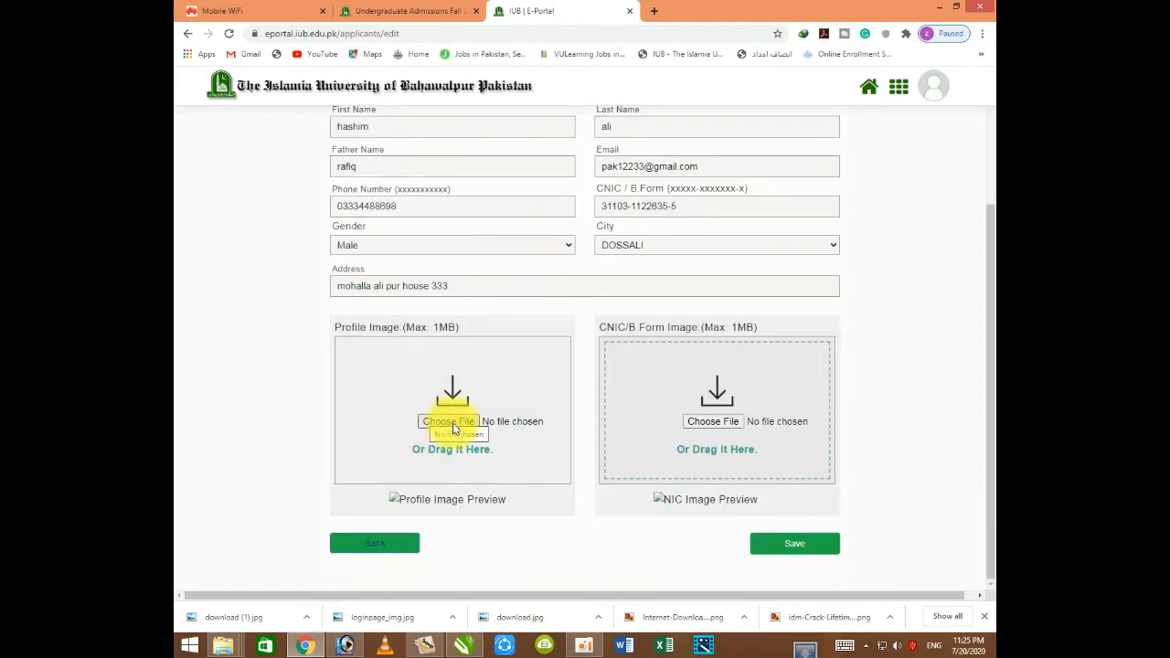
click(439, 422)
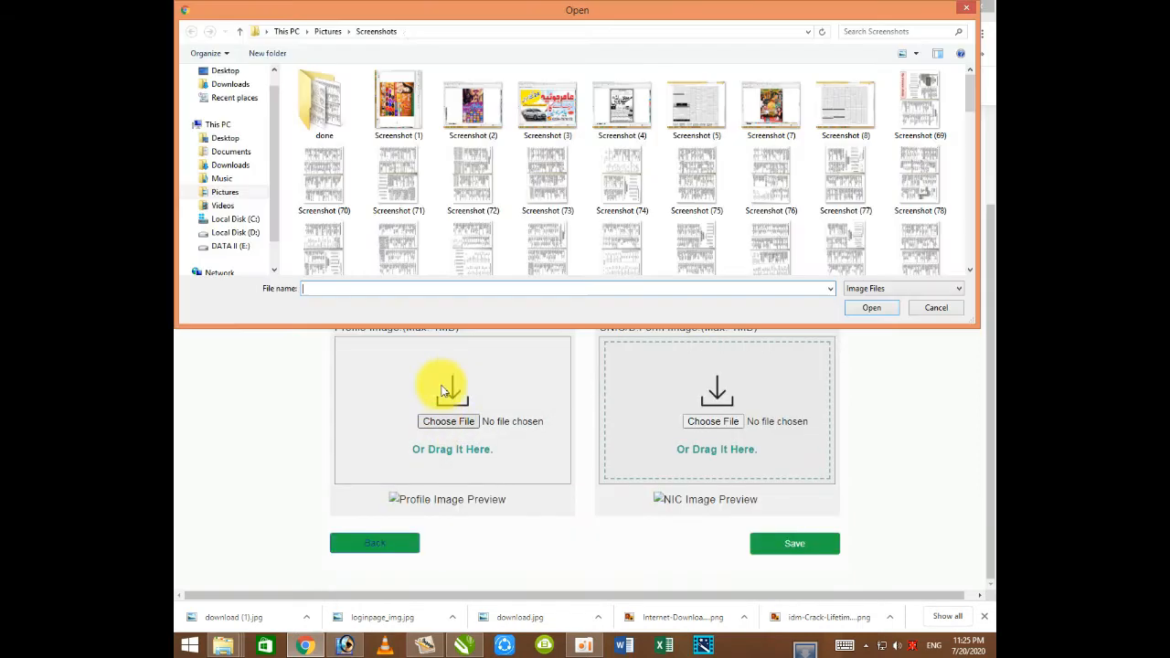
click(236, 137)
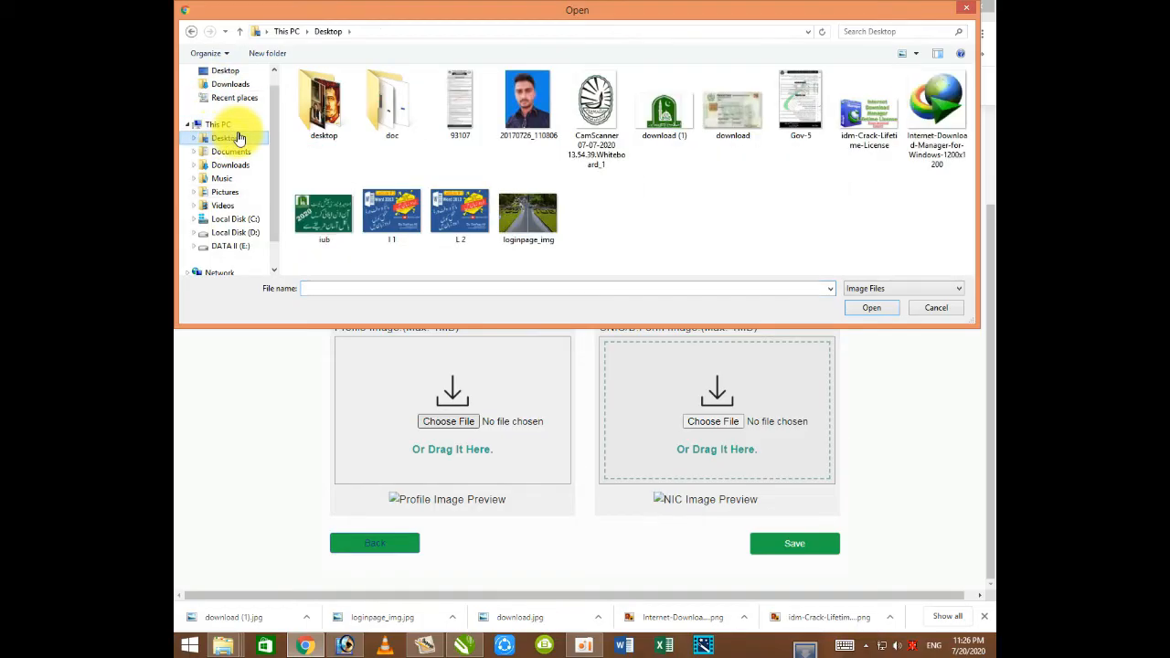
double_click(527, 128)
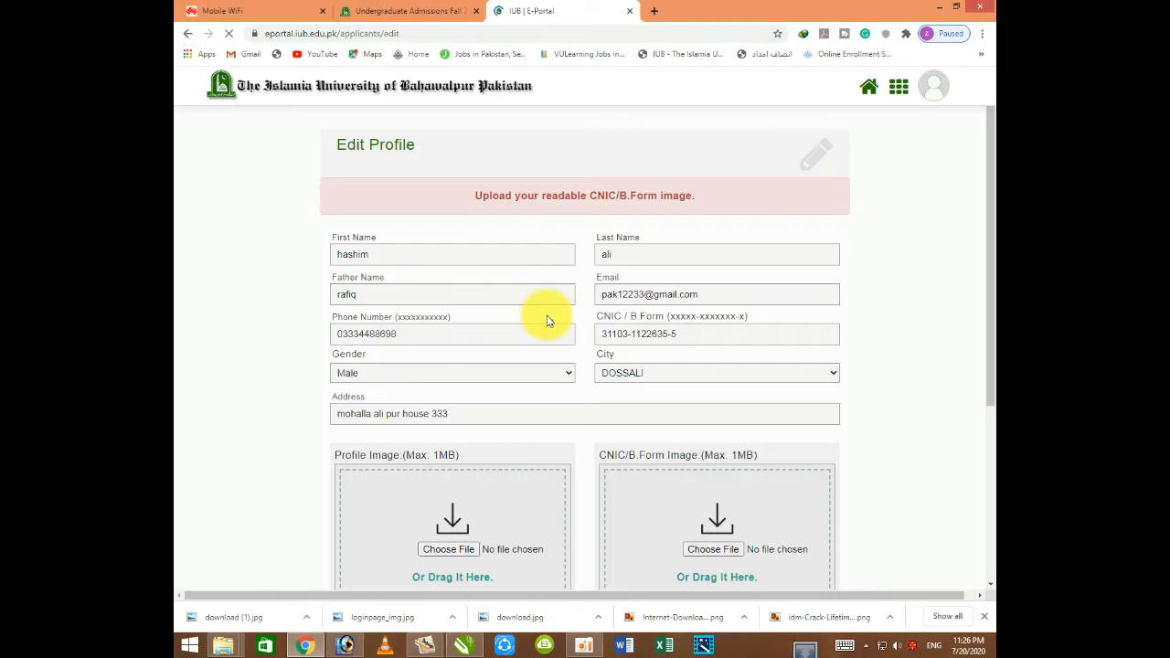
Upload the Desktop image named download as the CNIC/B.Form image and save the profile.
scroll(548, 319, down, 3)
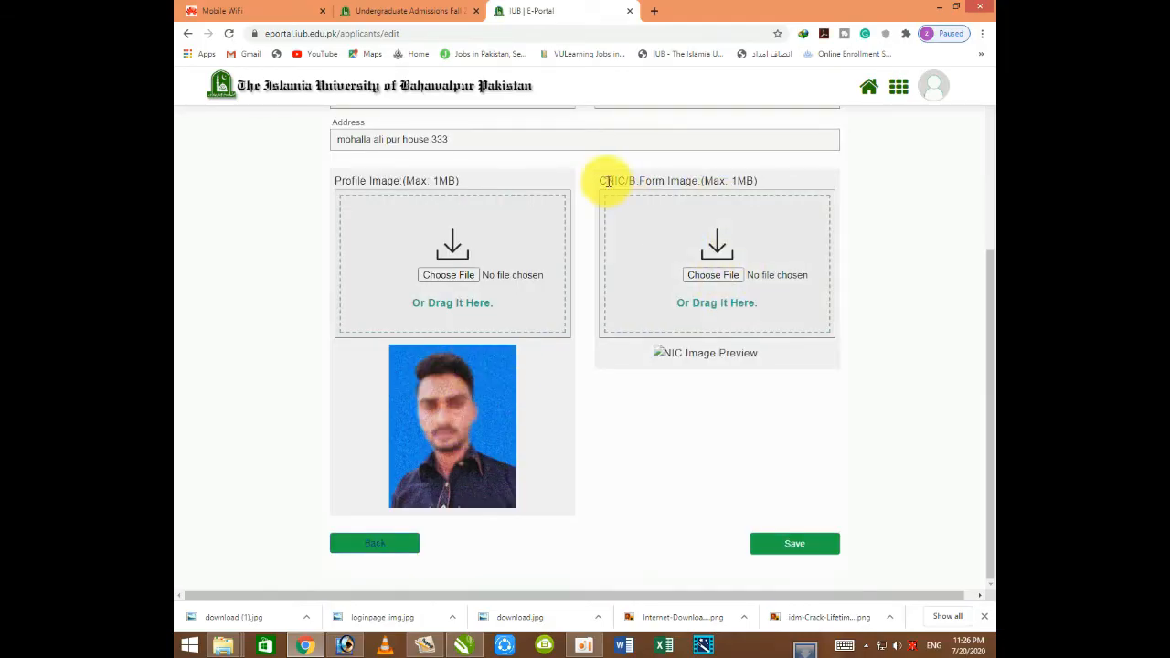
click(707, 279)
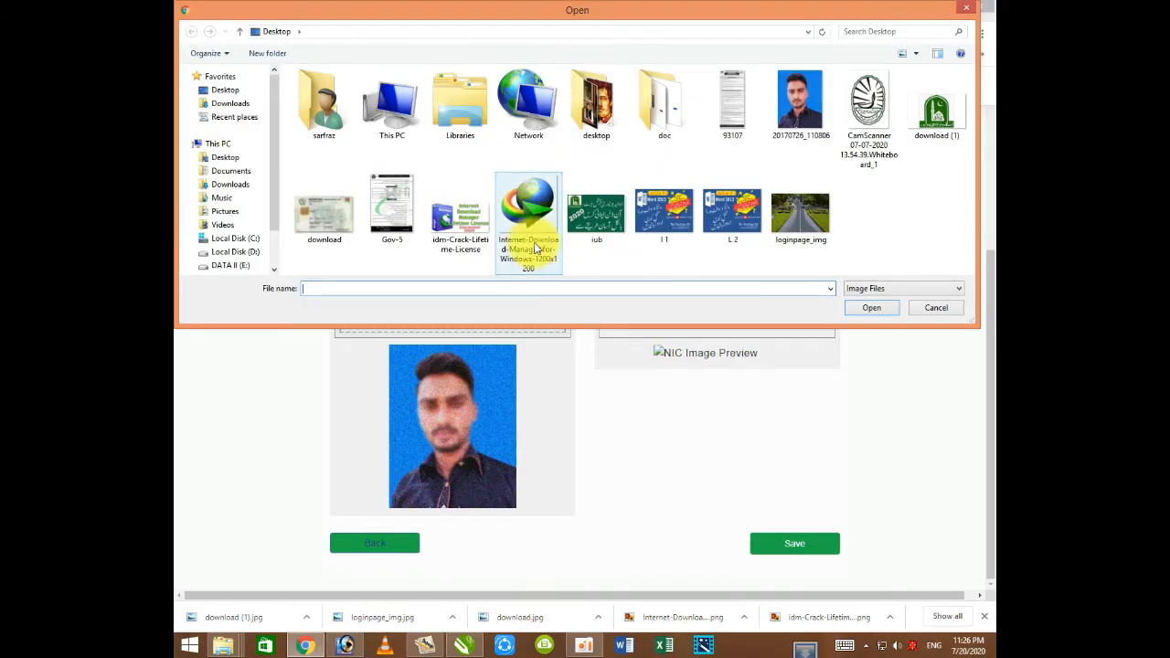
double_click(316, 217)
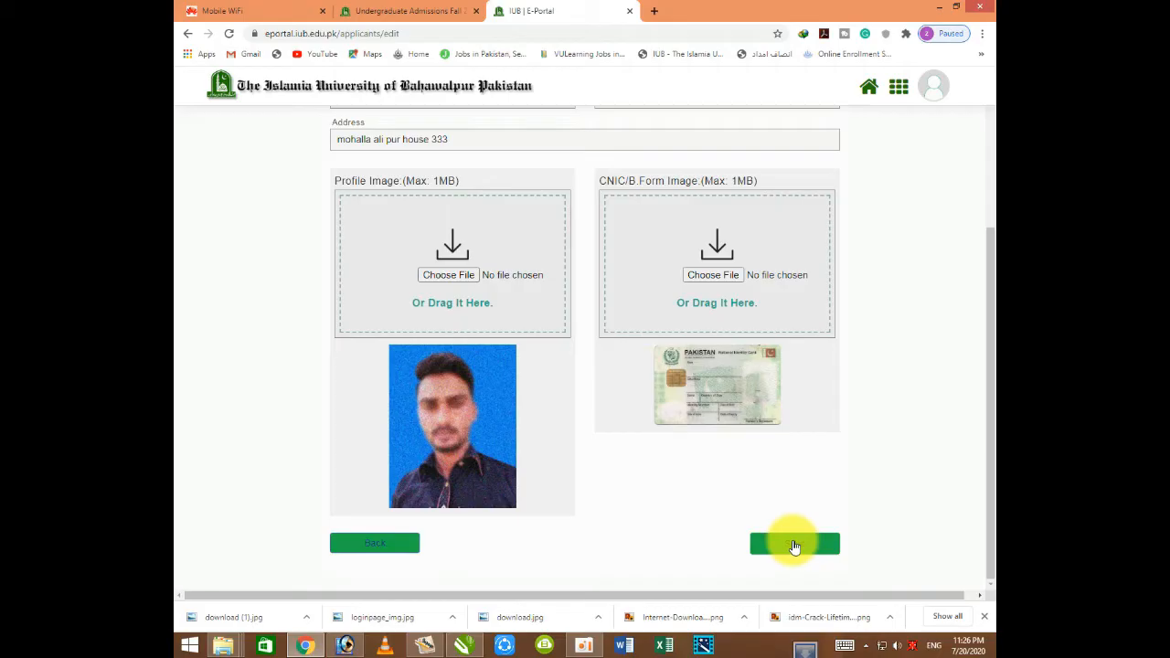
click(795, 545)
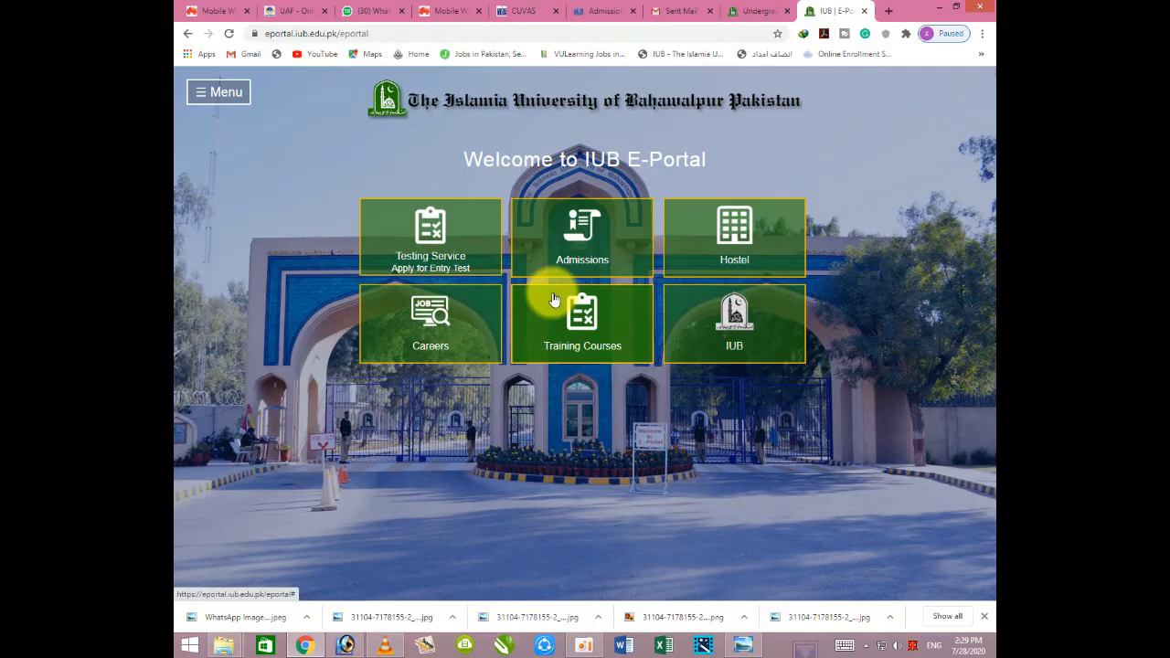
Open the Admissions application and save its Personal Information with the permanent address marked the same as the mailing address.
click(585, 236)
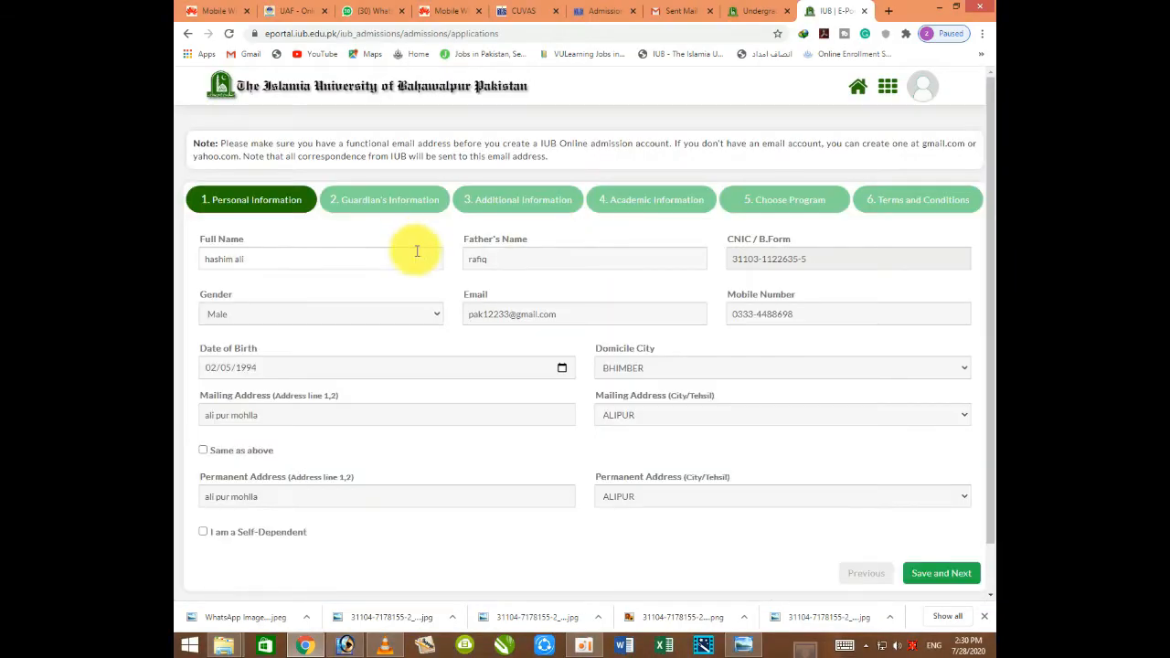
click(236, 264)
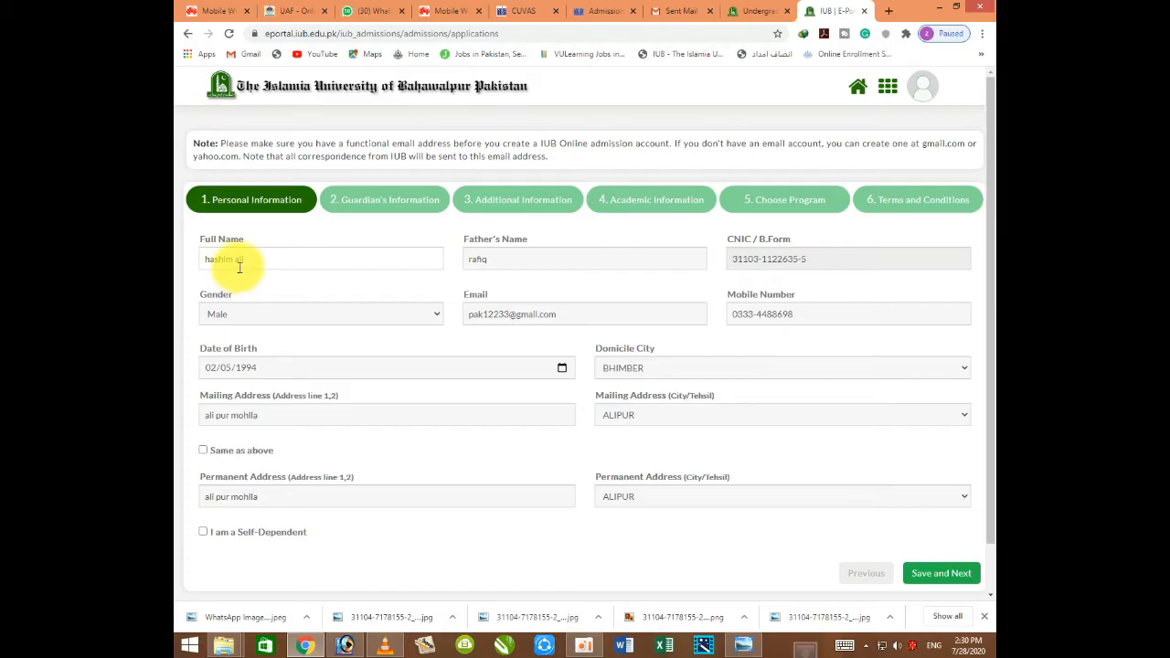
click(287, 263)
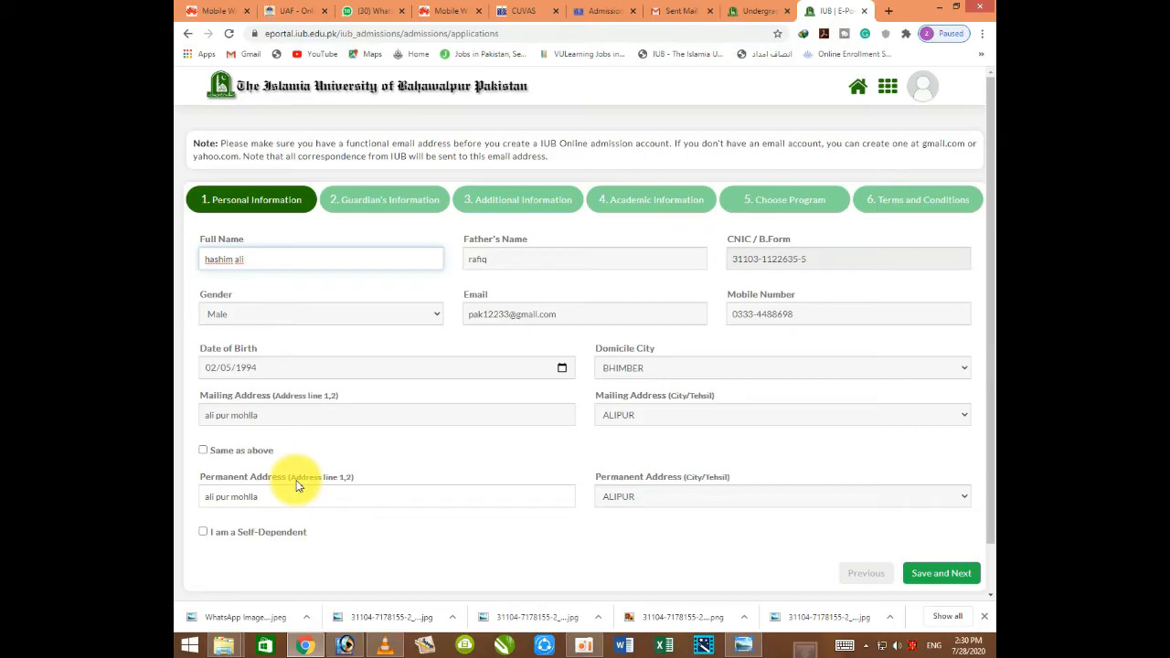
click(203, 453)
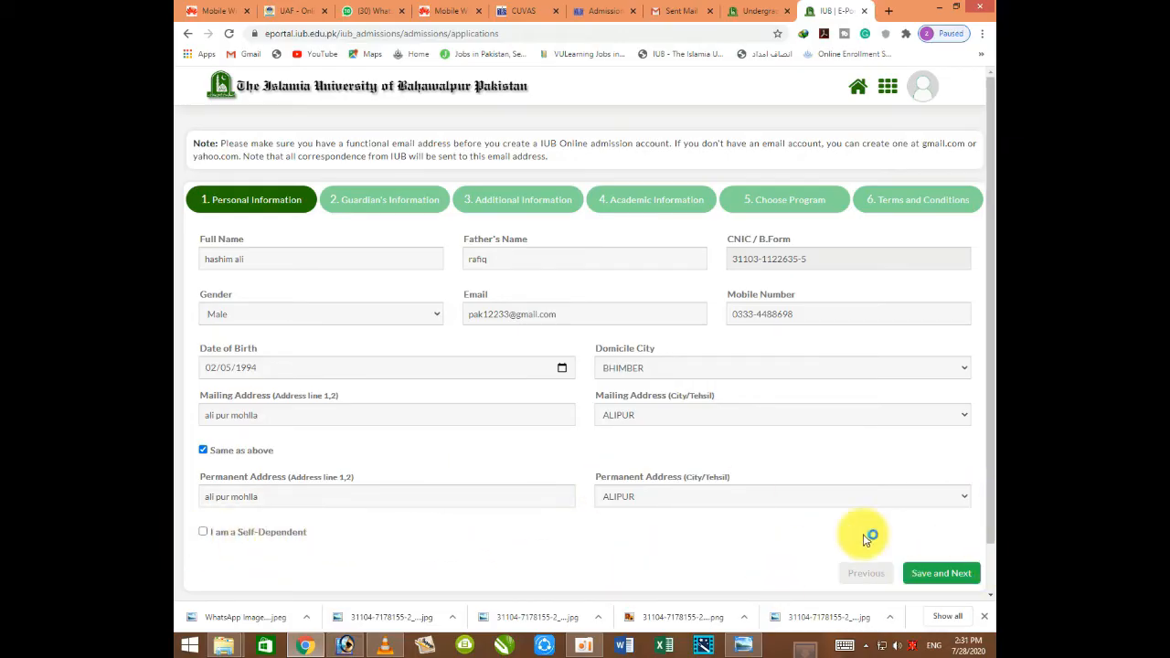
click(941, 571)
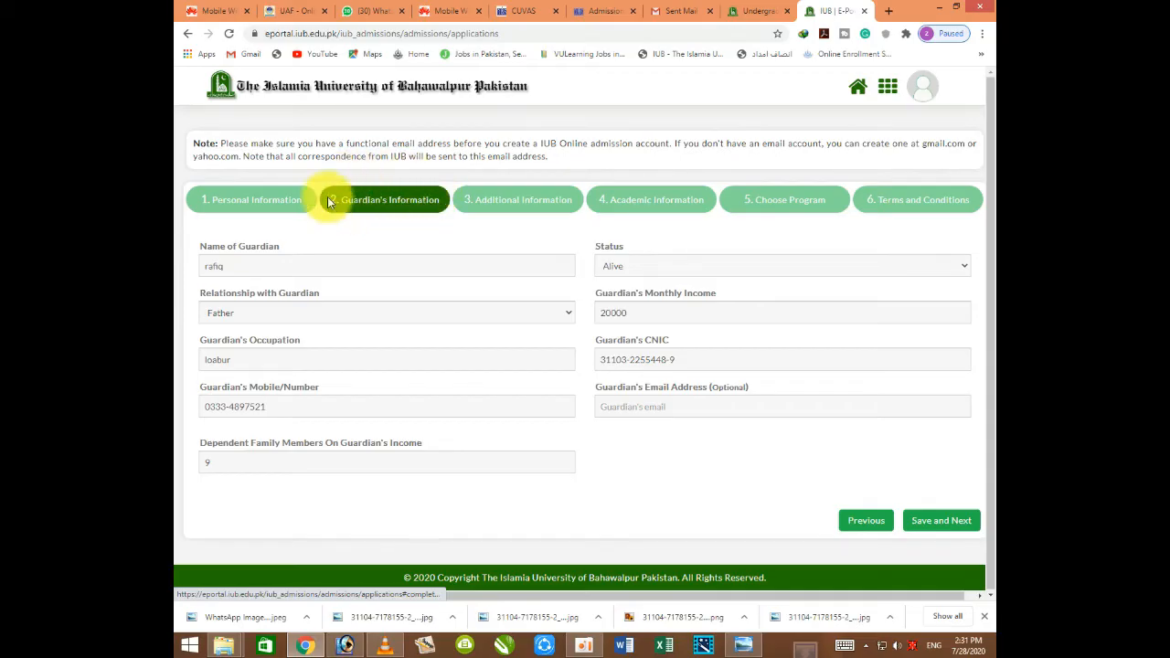
Check the guardian's name, set the guardian's status to Alive and keep the relationship as Father.
click(229, 266)
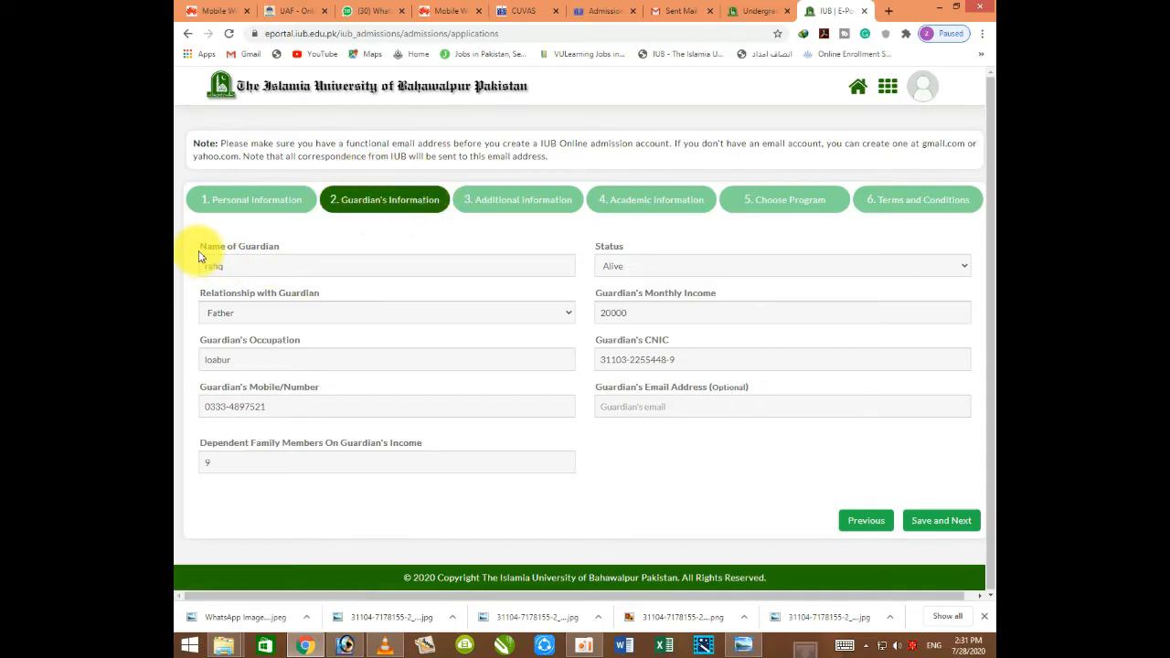
click(255, 270)
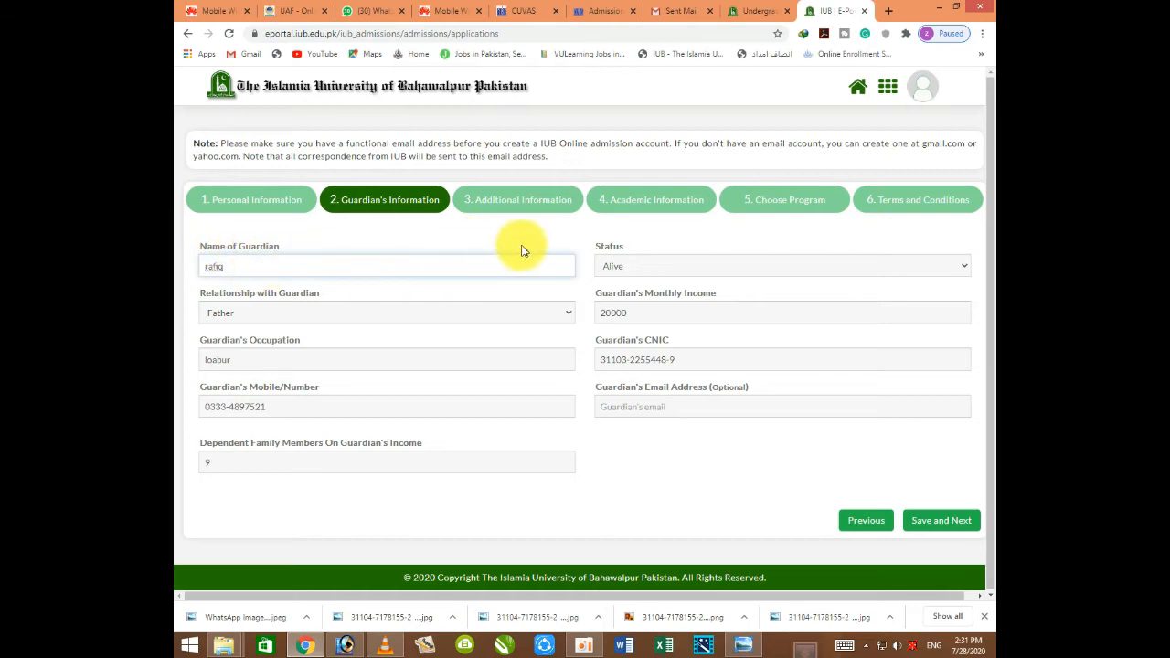
click(672, 267)
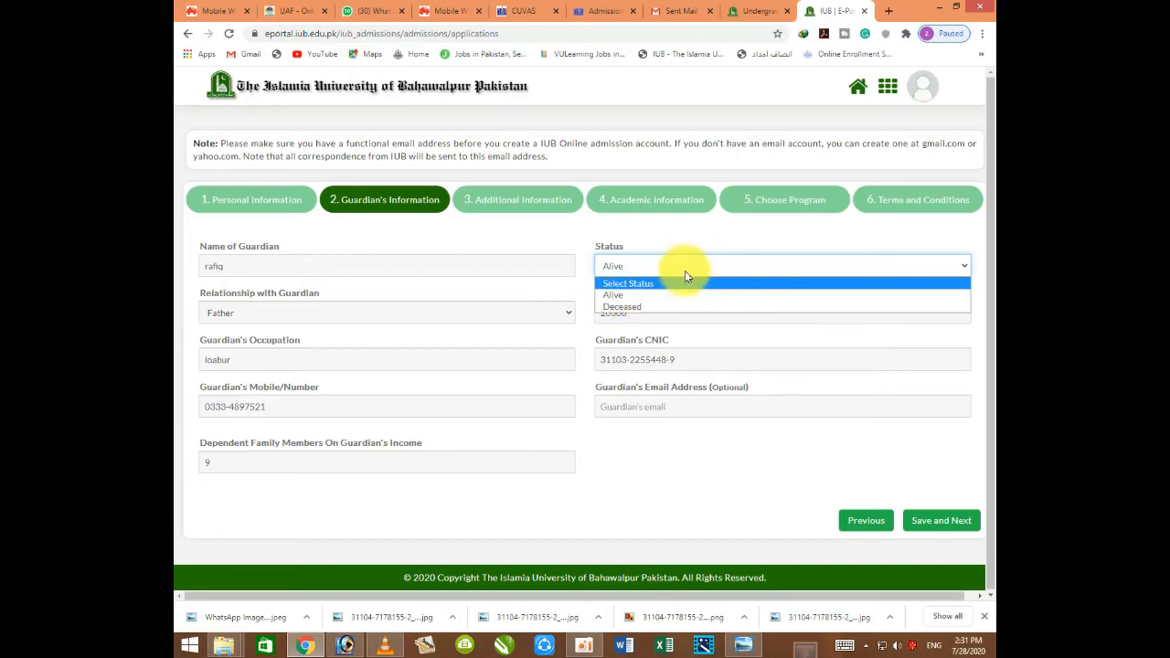
click(632, 299)
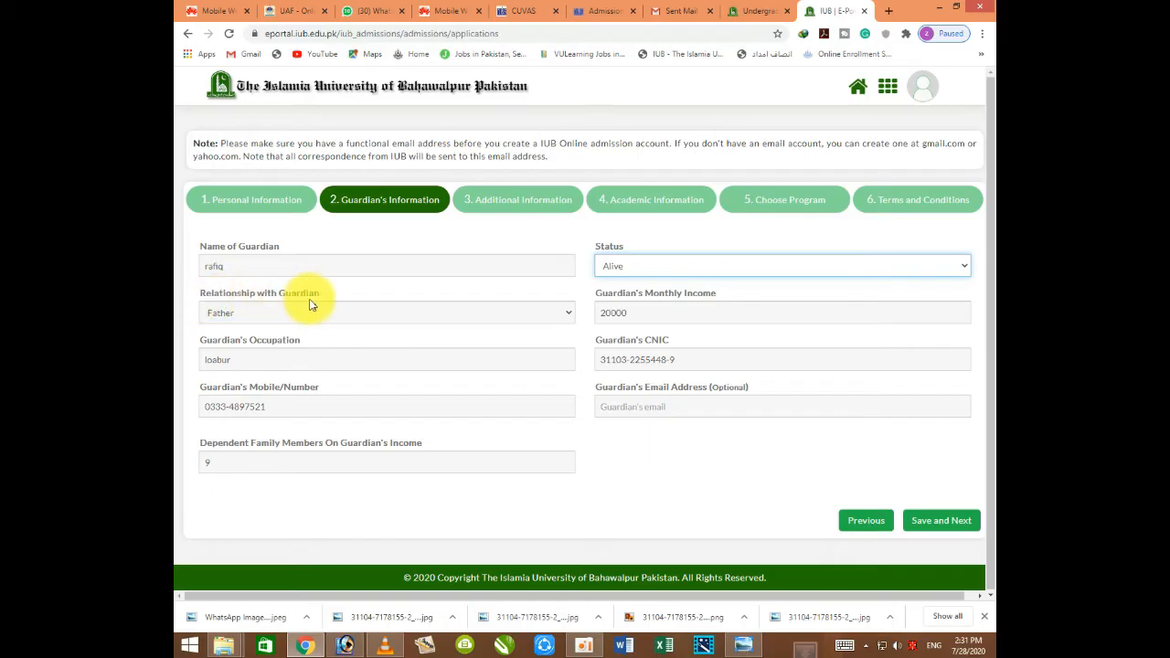
click(424, 322)
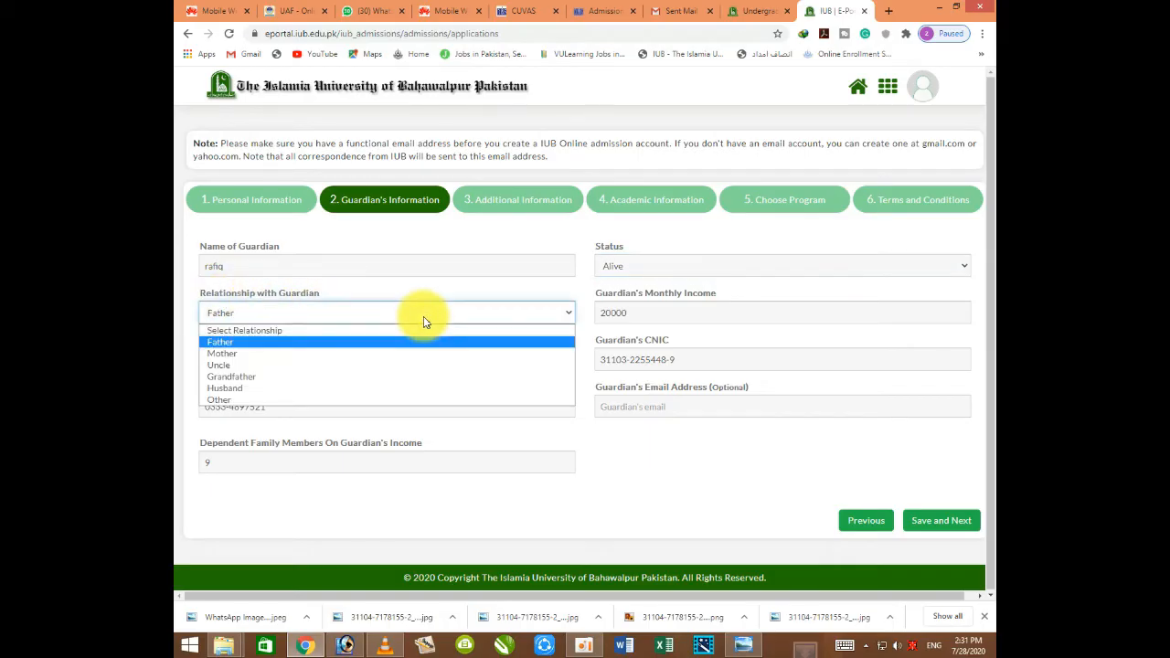
click(424, 321)
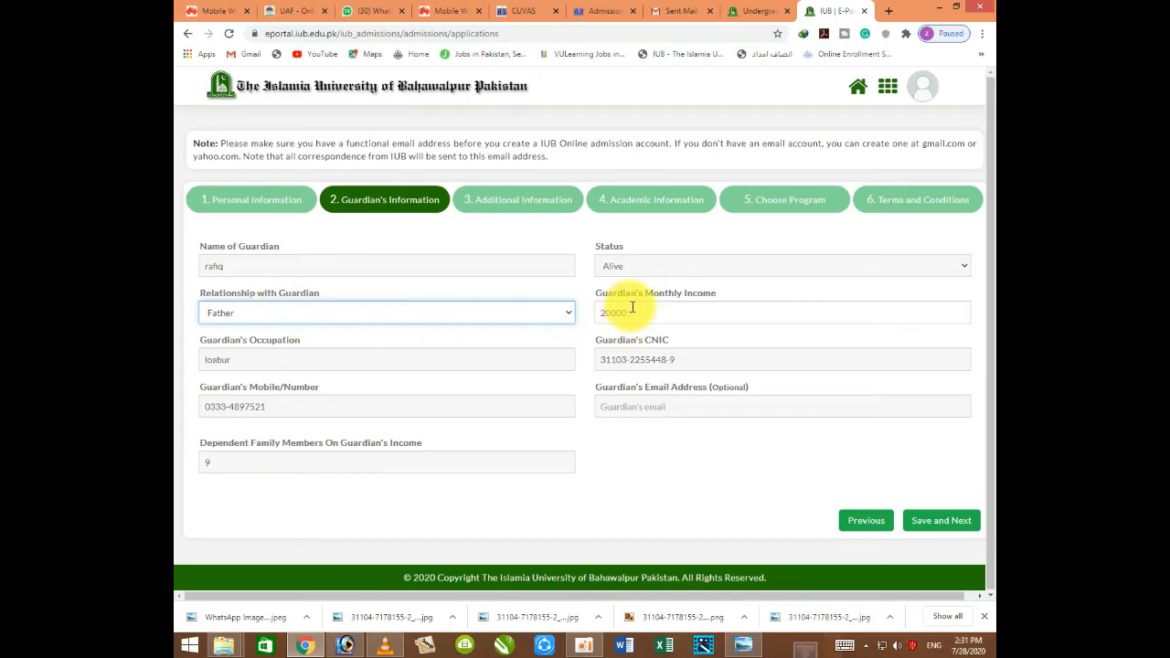
Review the guardian's monthly income, occupation, CNIC, mobile number, optional email and number of dependent family members.
click(661, 312)
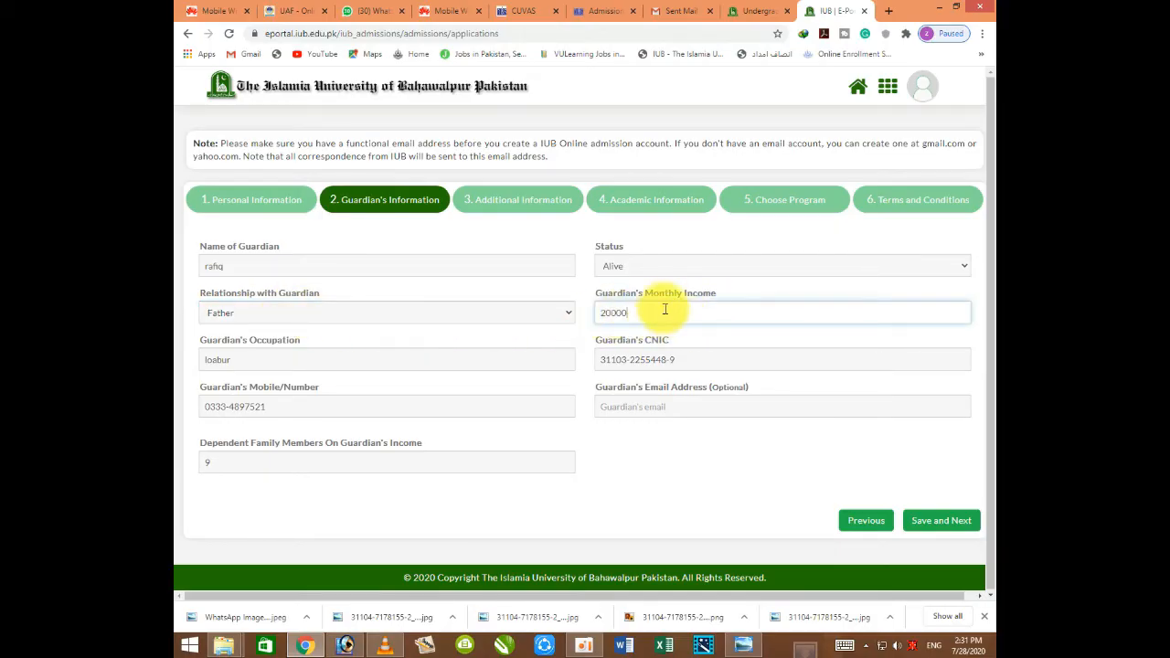
drag(666, 312, 580, 311)
click(333, 360)
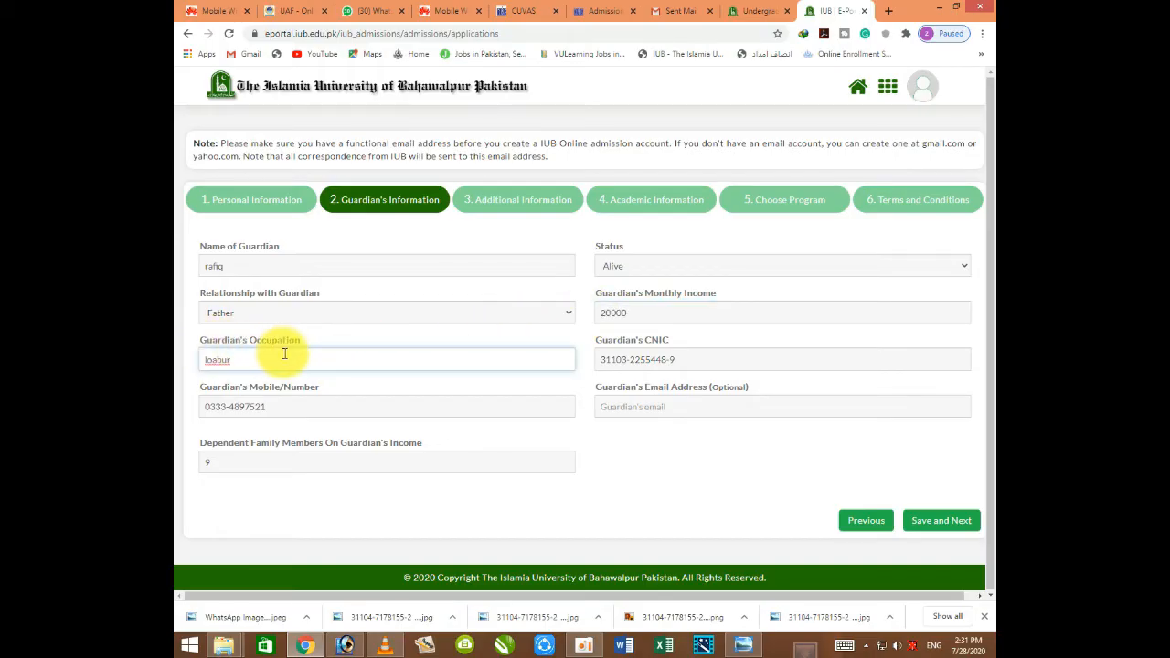
drag(299, 364, 187, 357)
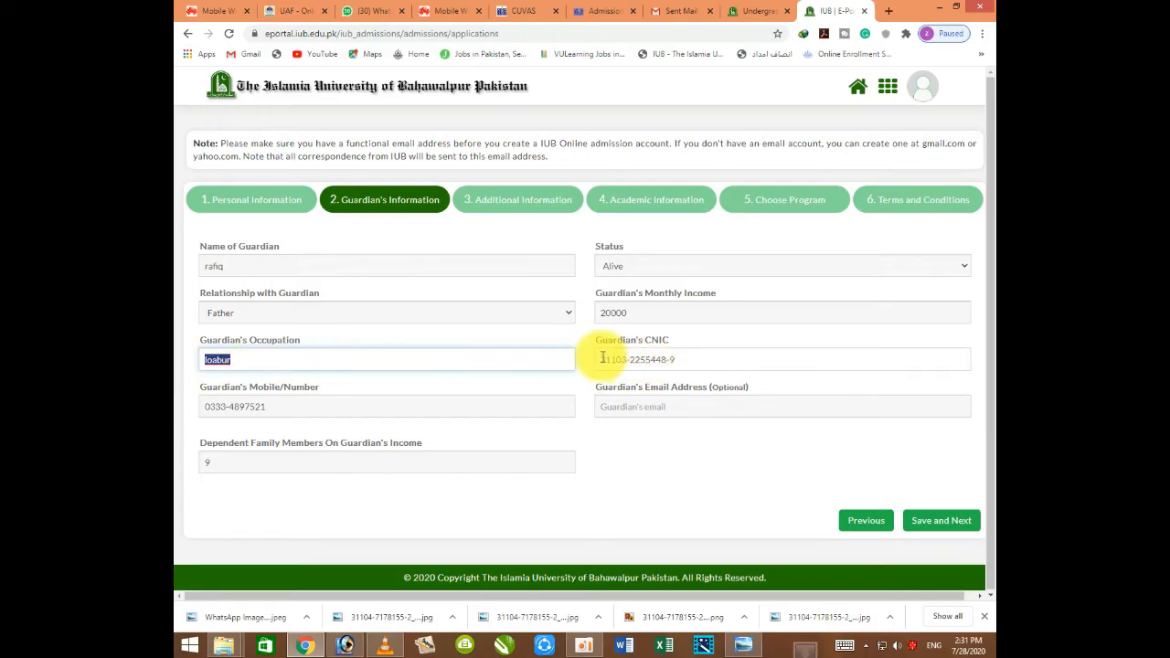
drag(704, 360, 575, 369)
drag(316, 412, 183, 405)
click(632, 409)
drag(729, 394, 655, 412)
click(633, 412)
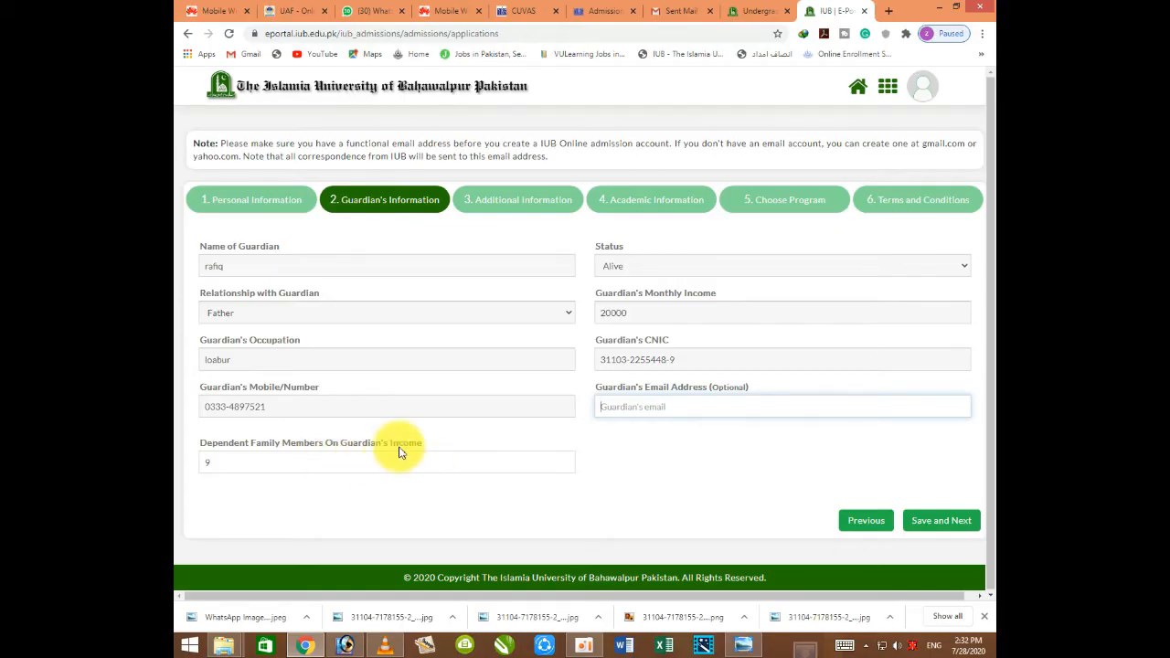
click(227, 460)
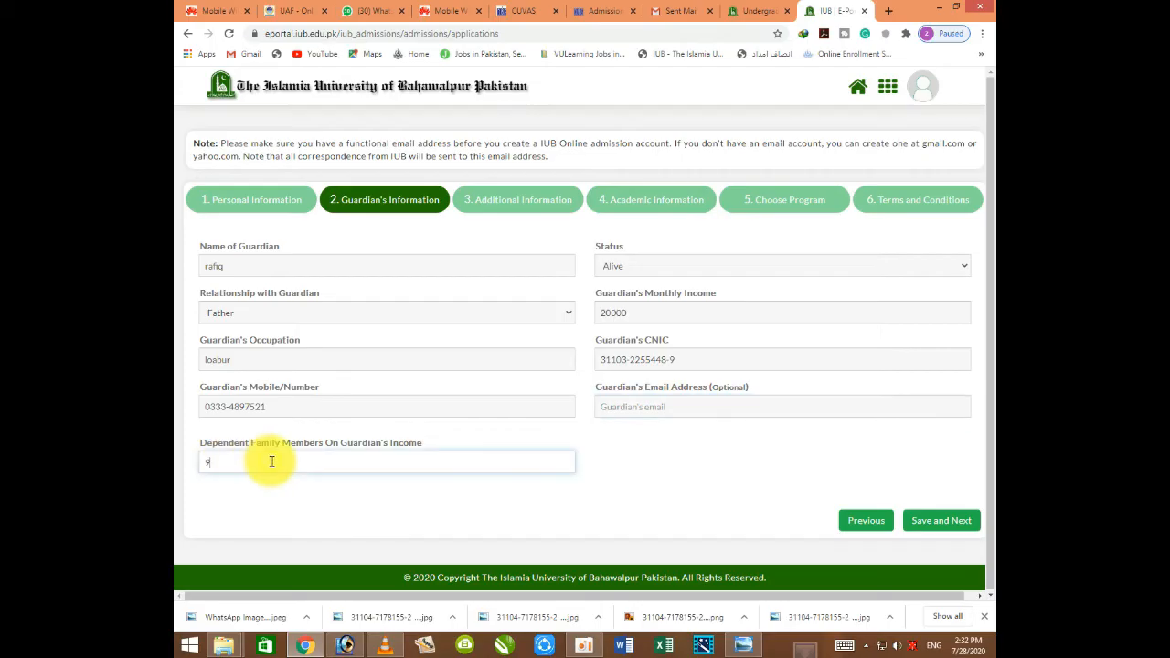
Save the Guardian's Information, and set the blood group to I don't know and the first source of knowledge about IUB to Friend / Family.
click(943, 522)
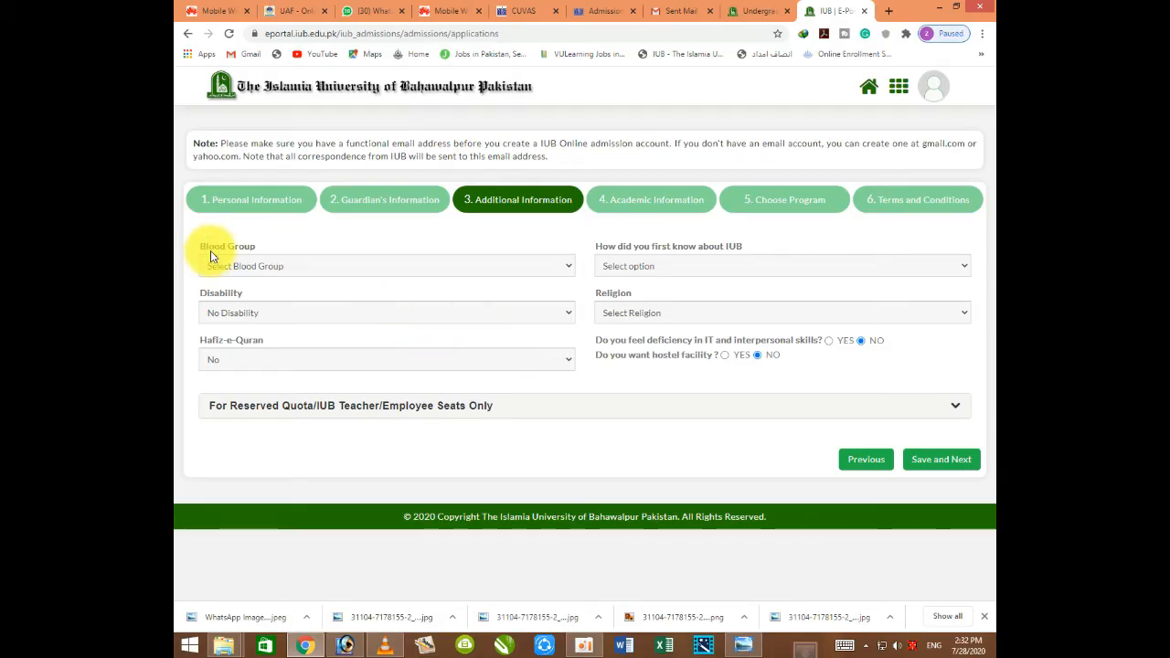
click(299, 263)
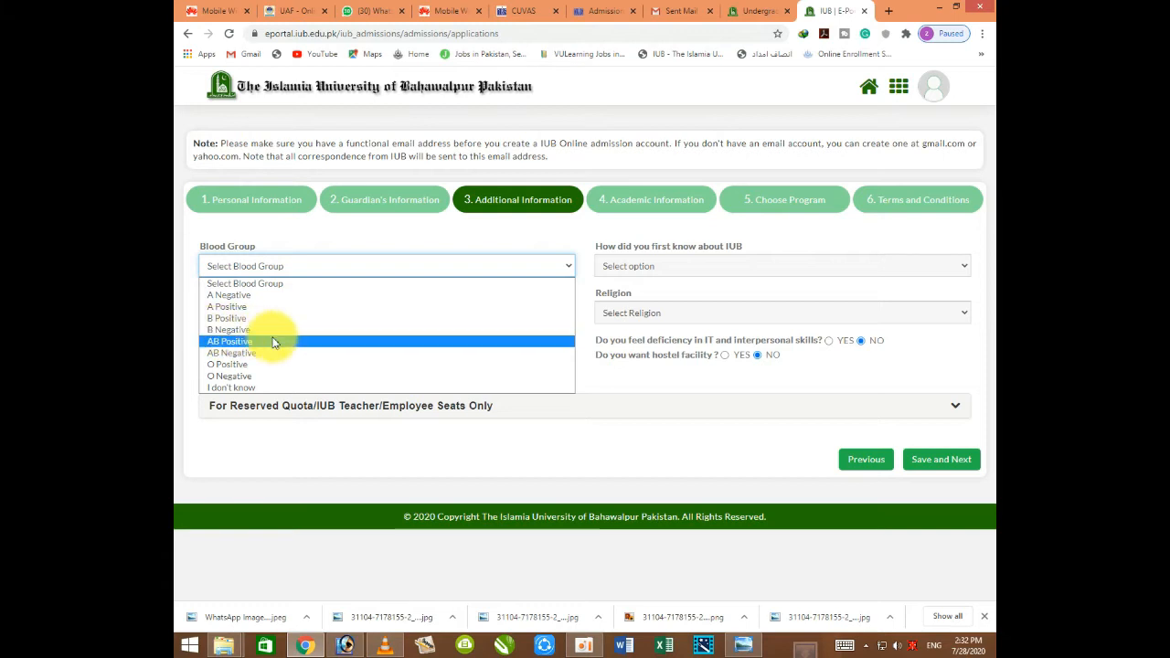
click(230, 388)
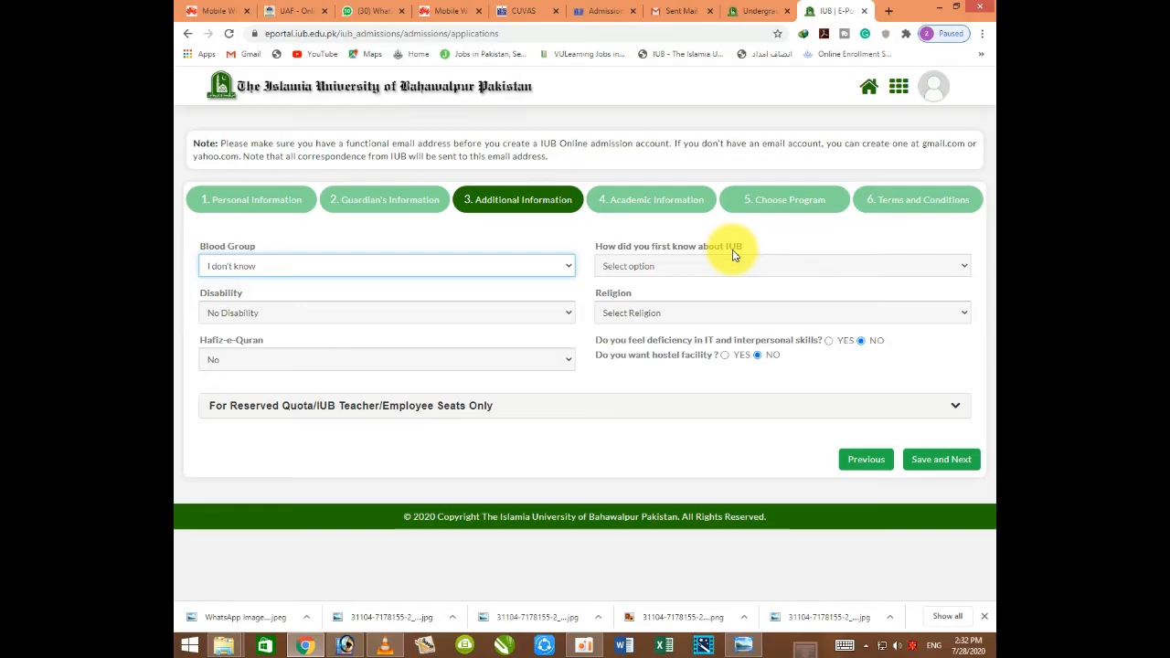
click(623, 265)
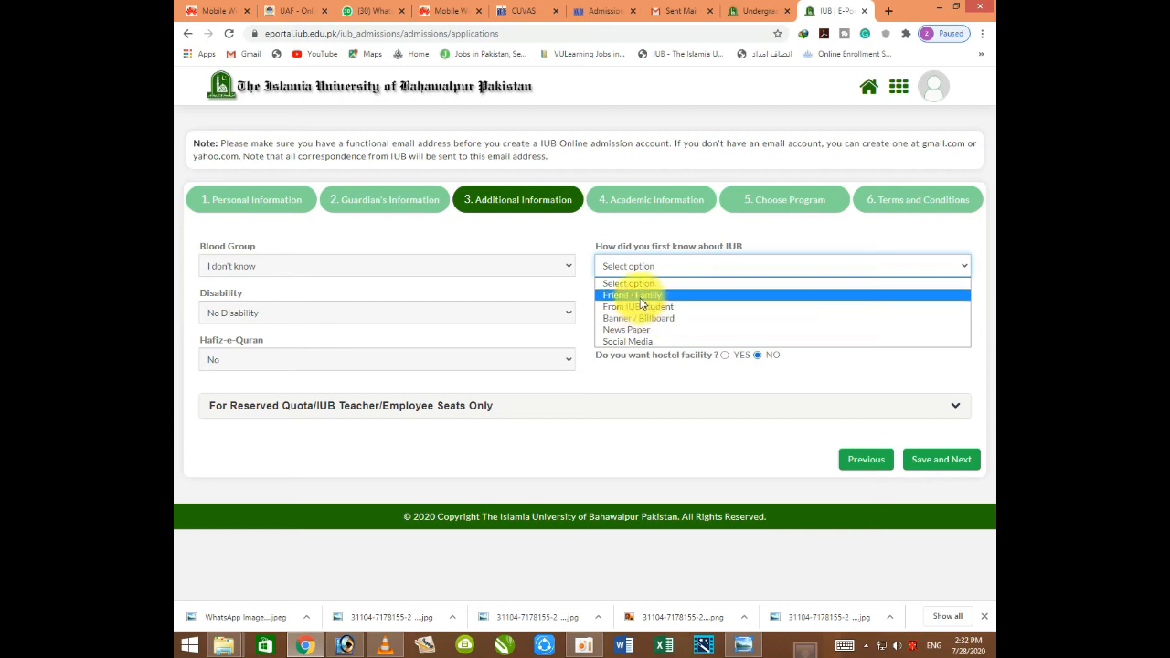
click(643, 295)
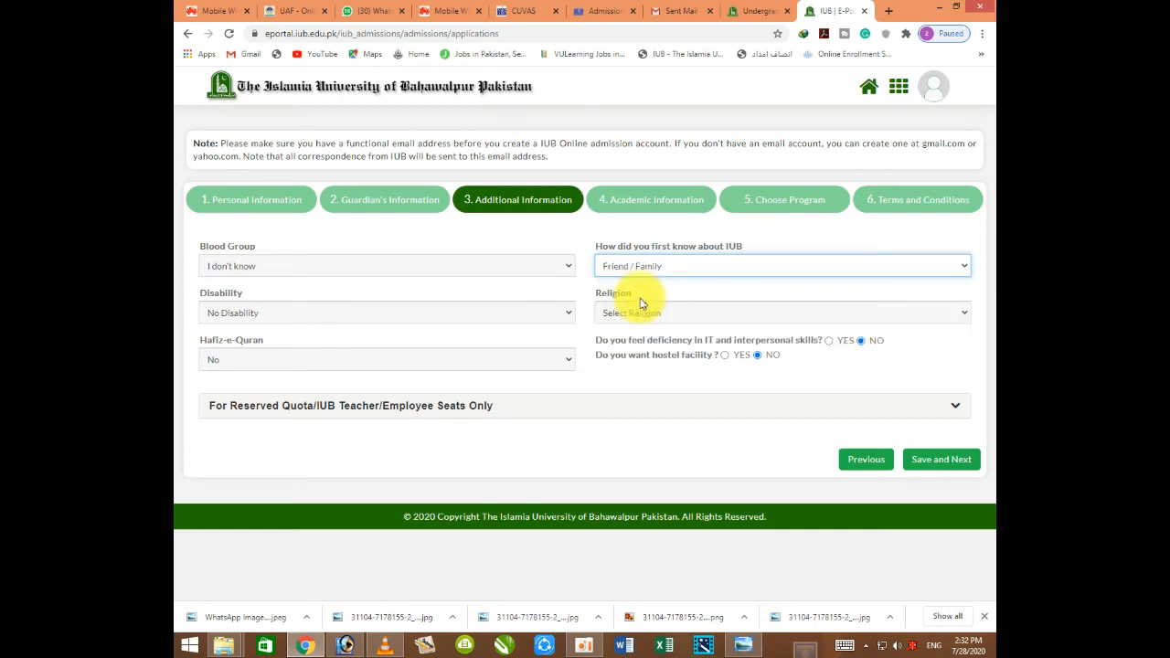
Keep the disability setting as No Disability and select Islam as the religion.
click(279, 317)
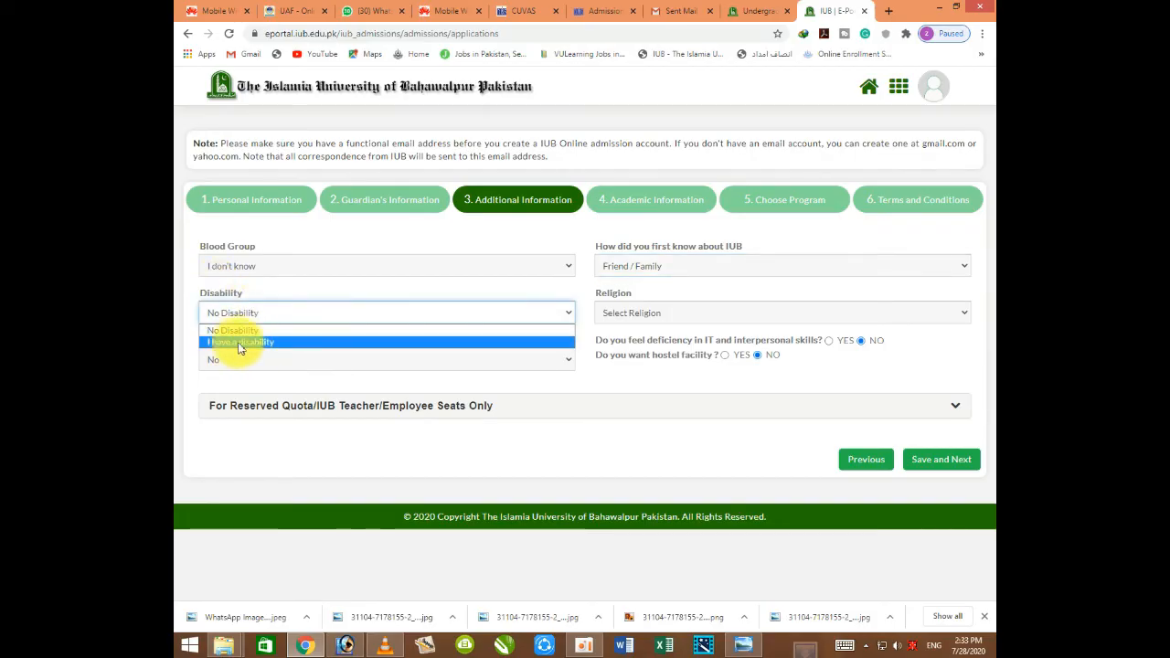
click(254, 329)
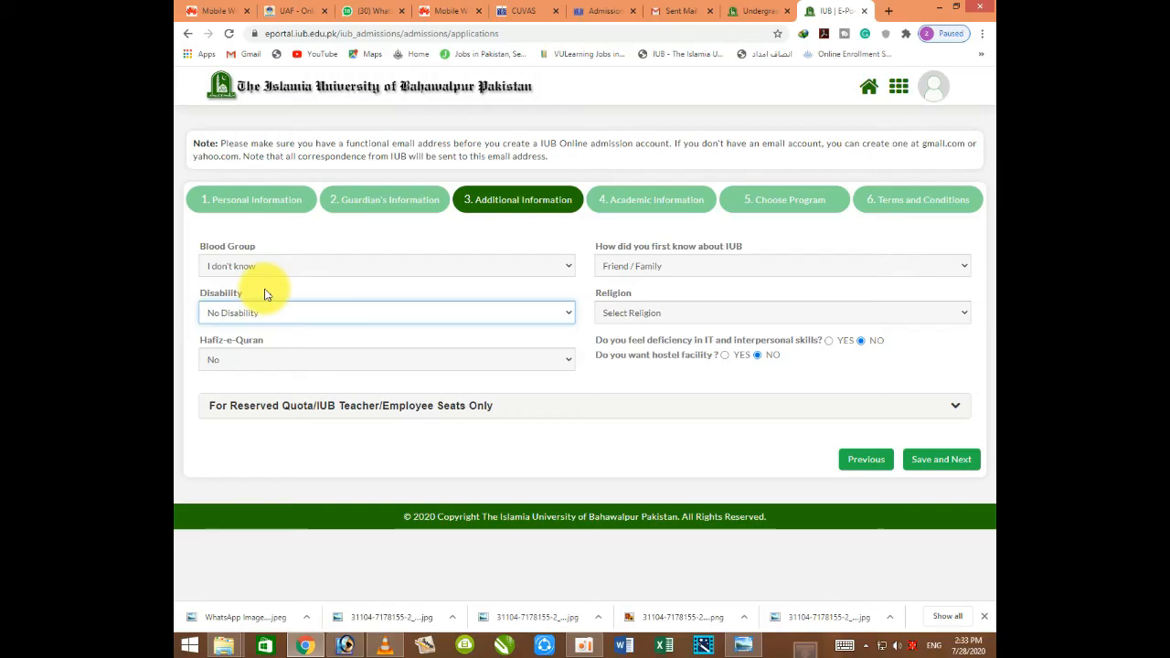
click(642, 317)
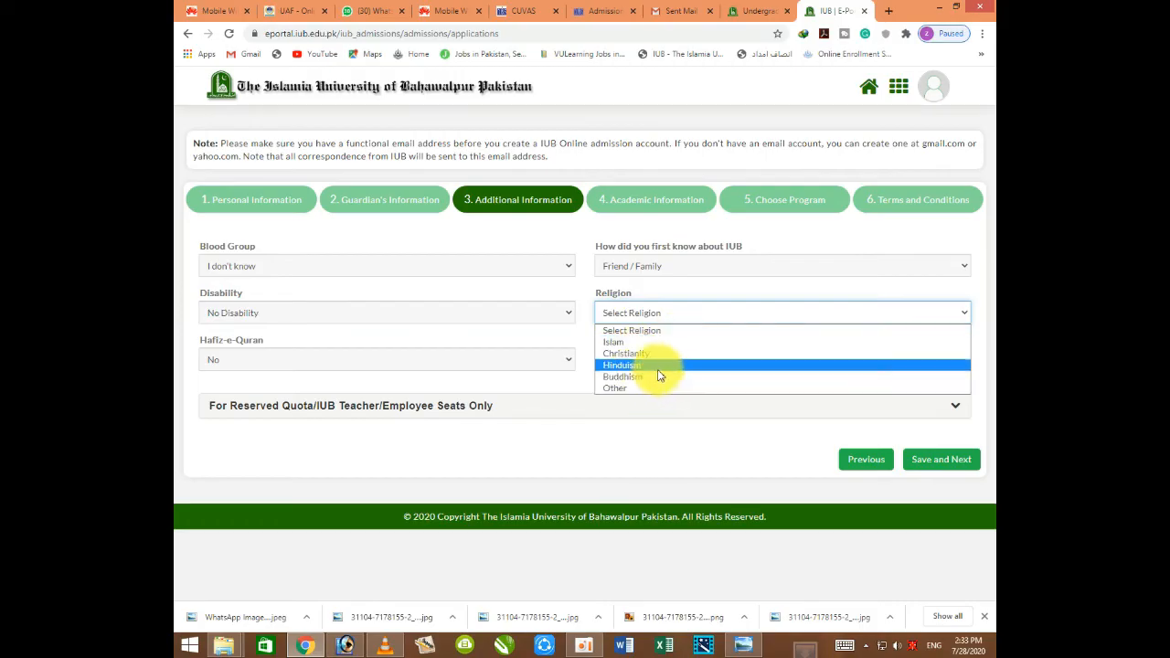
click(609, 341)
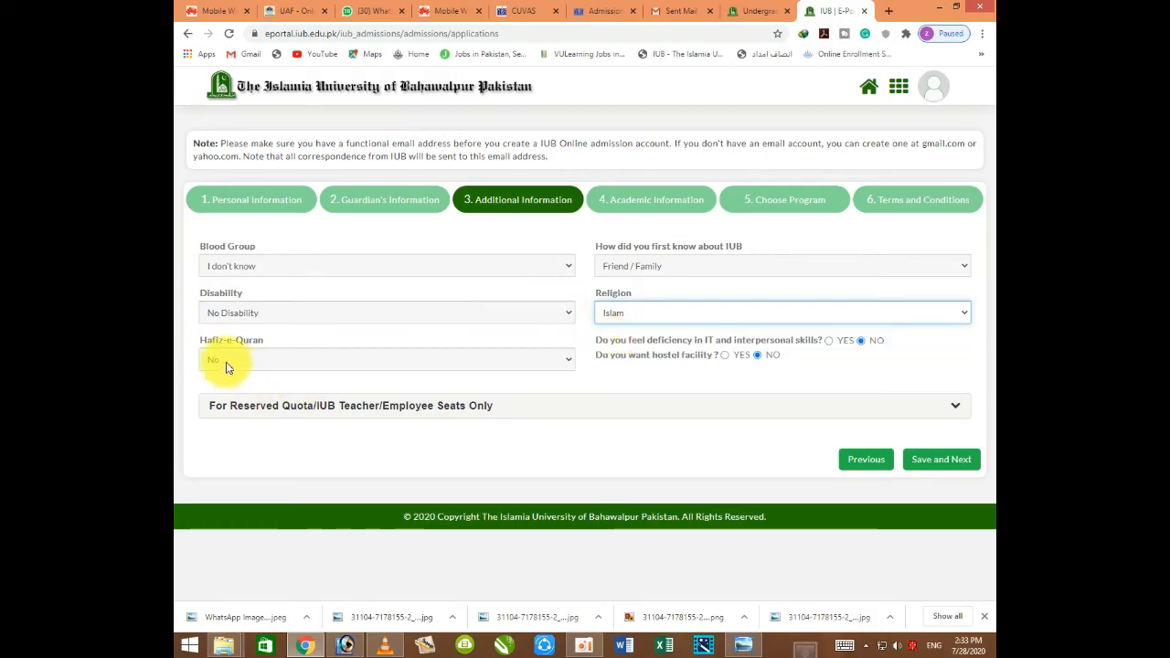
Keep Hafiz-e-Quran as No and answer YES to wanting the hostel facility.
click(319, 362)
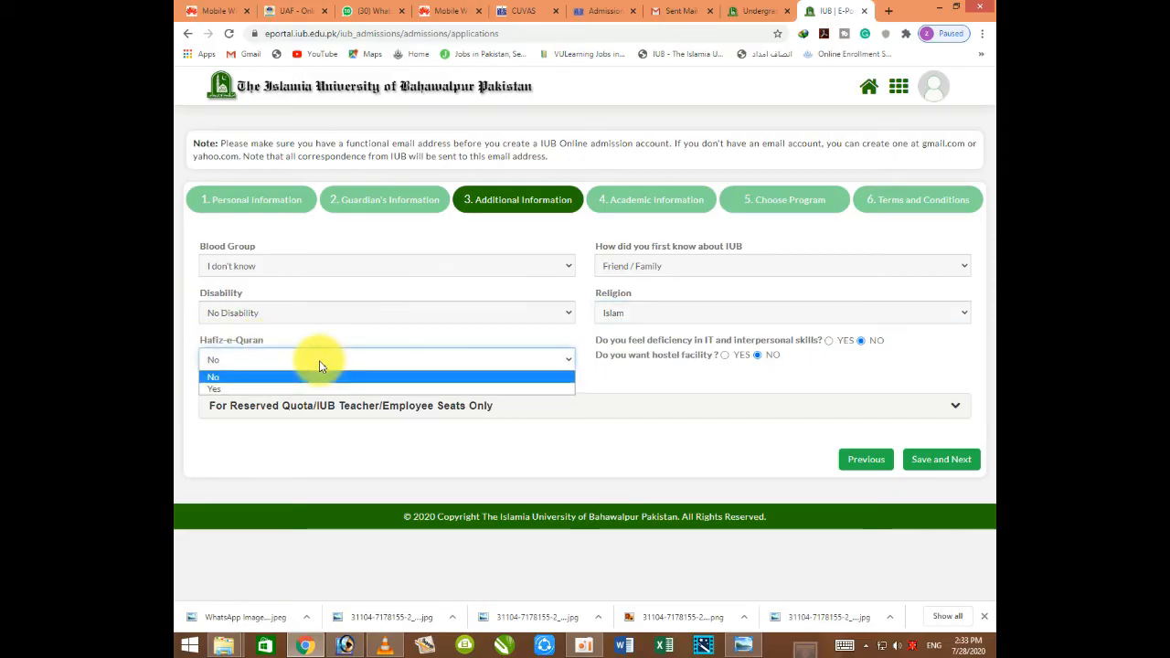
click(213, 374)
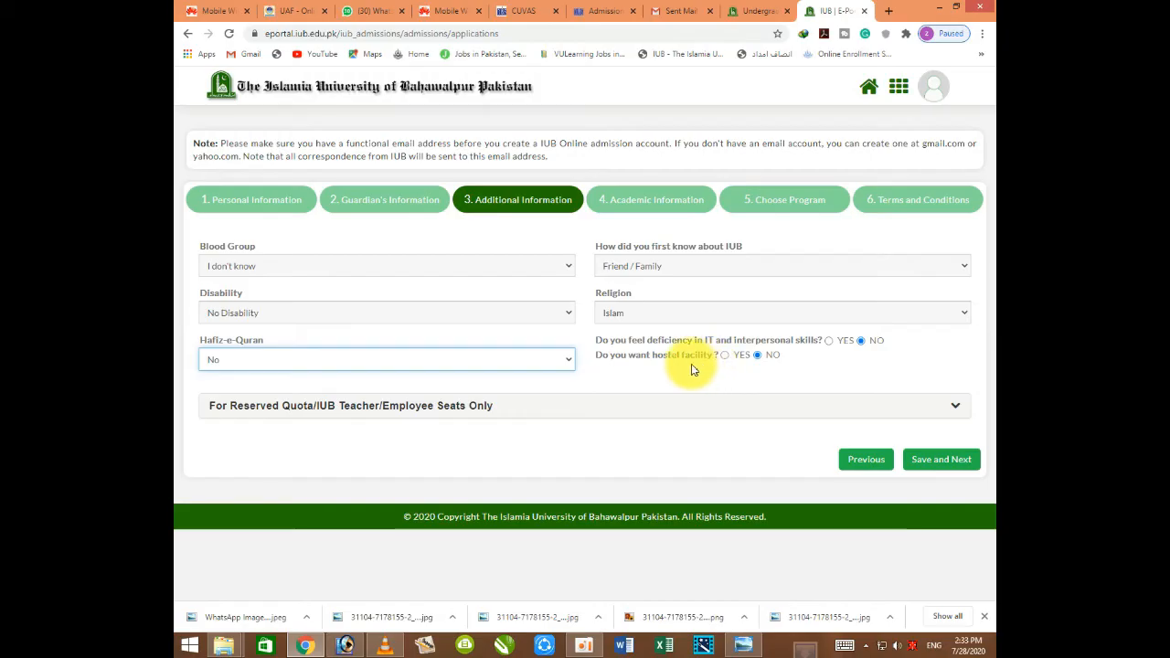
click(725, 356)
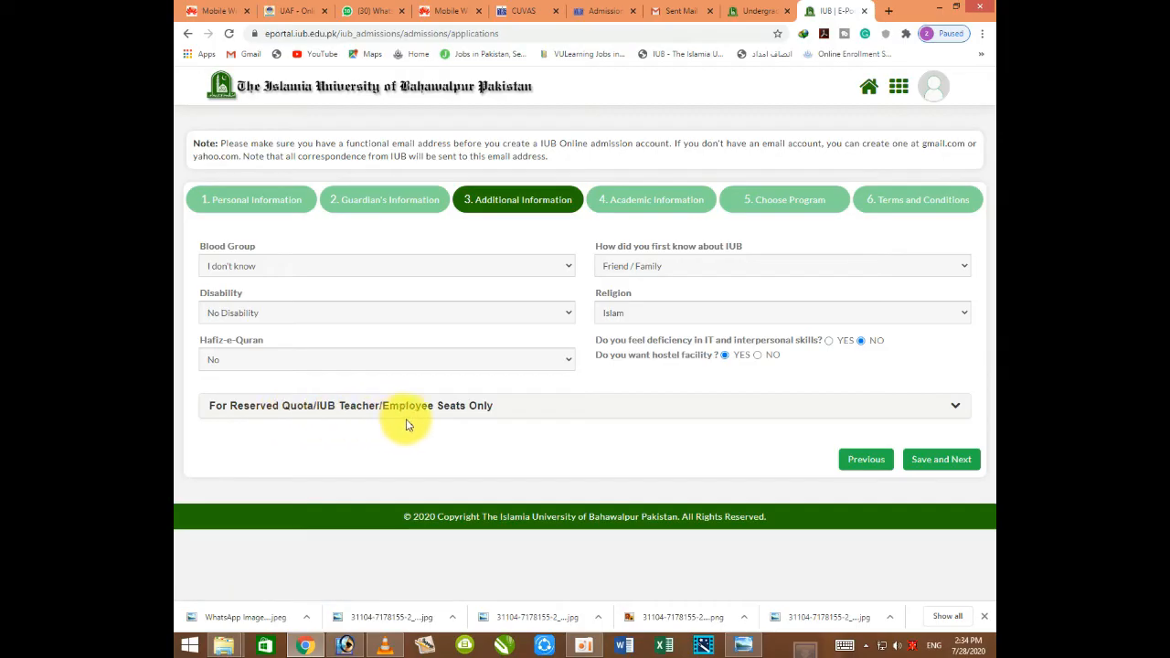
Expand the For Reserved Quota/IUB Teacher/Employee Seats Only section and examine all of its seat categories.
click(521, 409)
scroll(590, 428, down, 3)
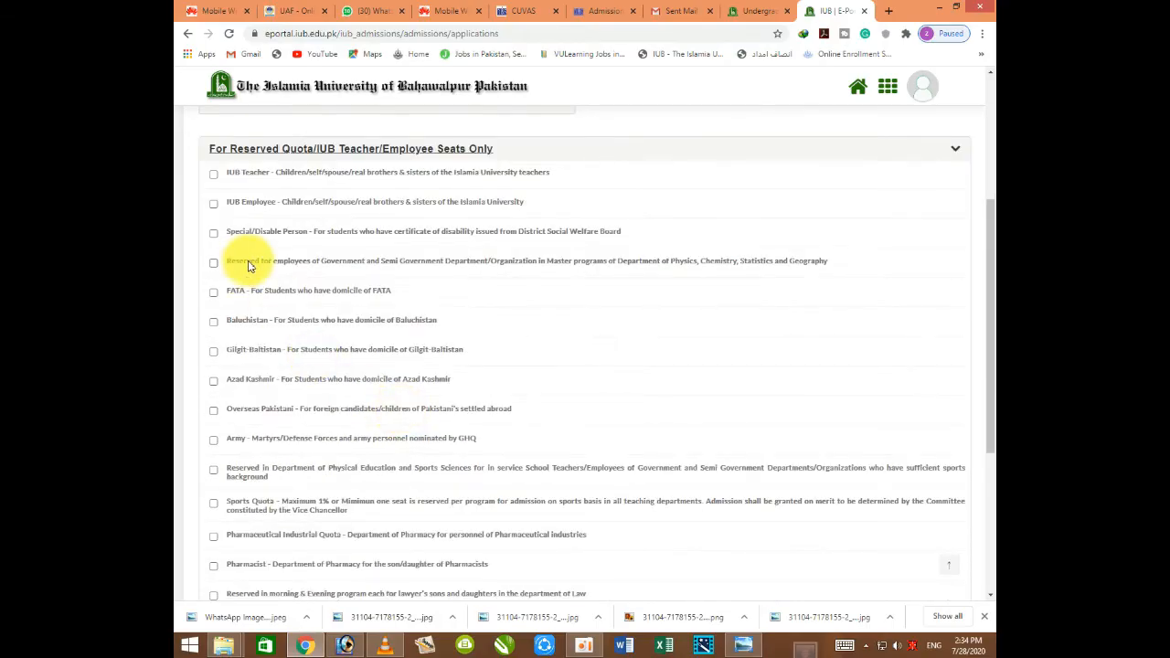
scroll(249, 265, up, 1)
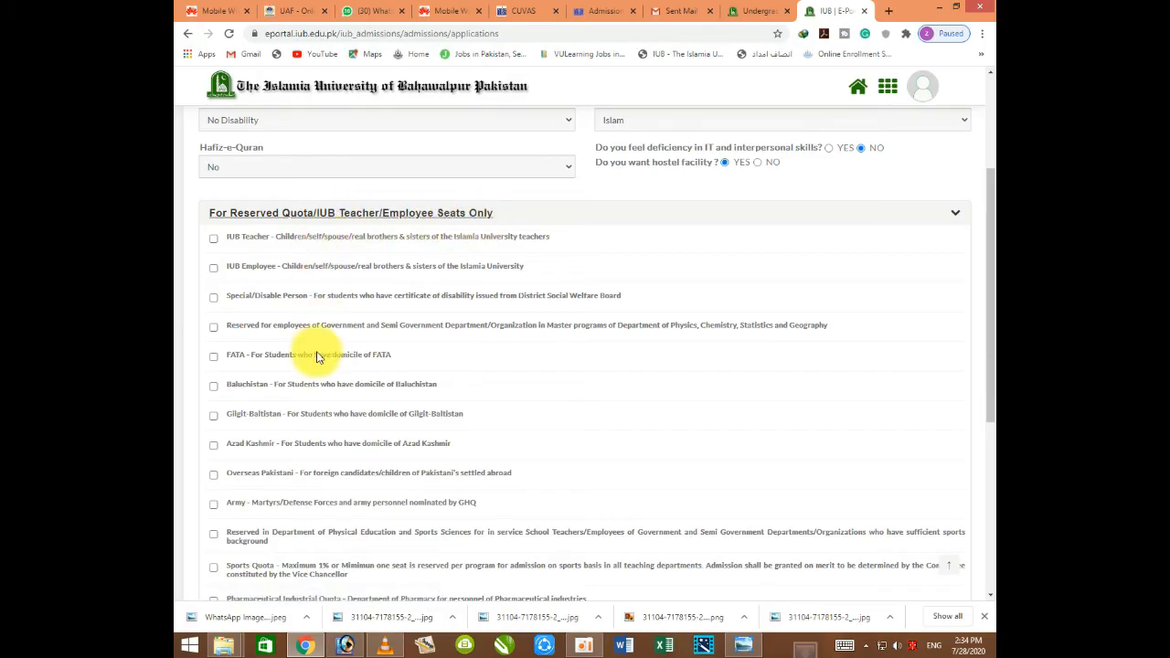
scroll(318, 362, down, 1)
scroll(320, 363, down, 3)
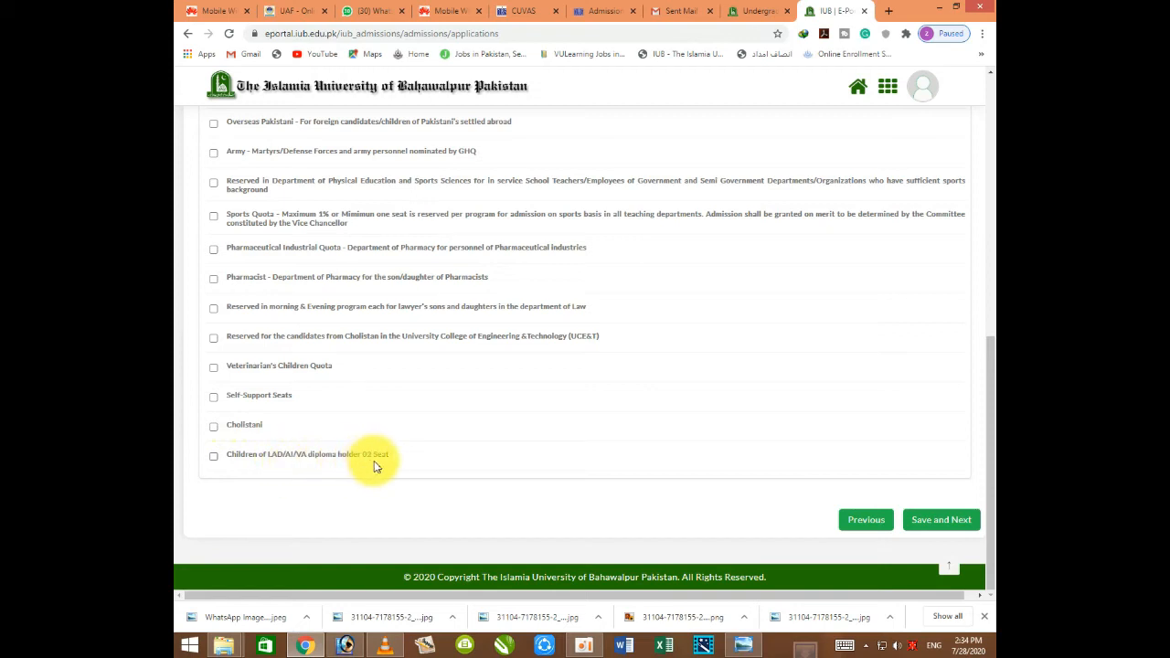
scroll(379, 463, up, 1)
scroll(282, 425, up, 3)
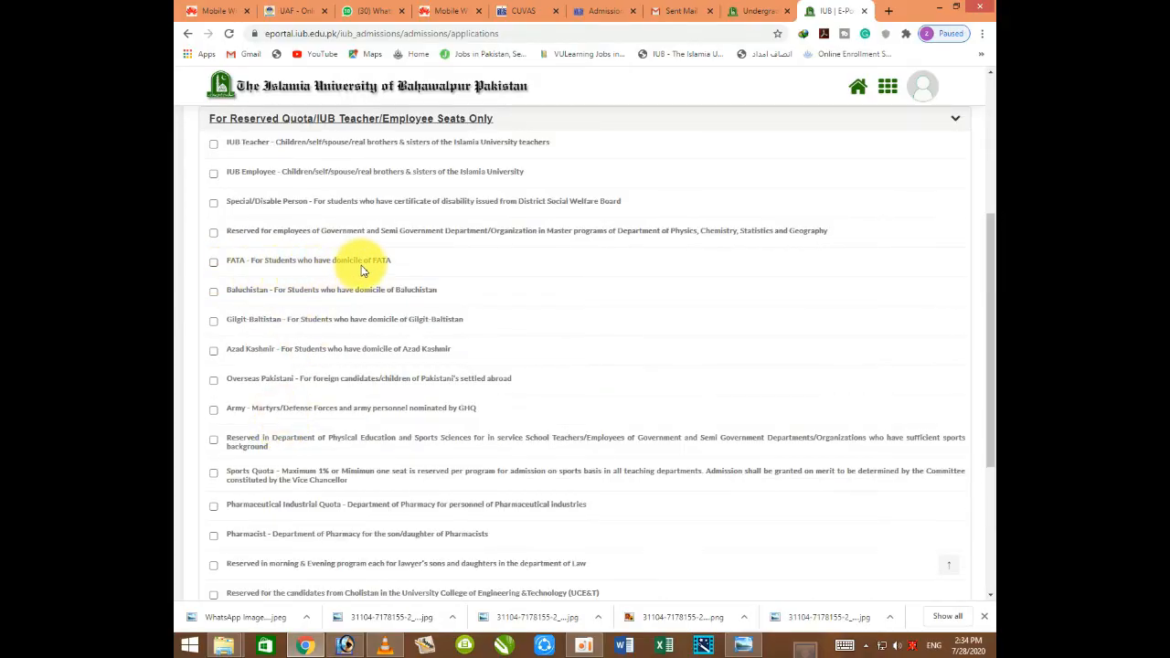
scroll(375, 267, up, 1)
scroll(229, 300, up, 2)
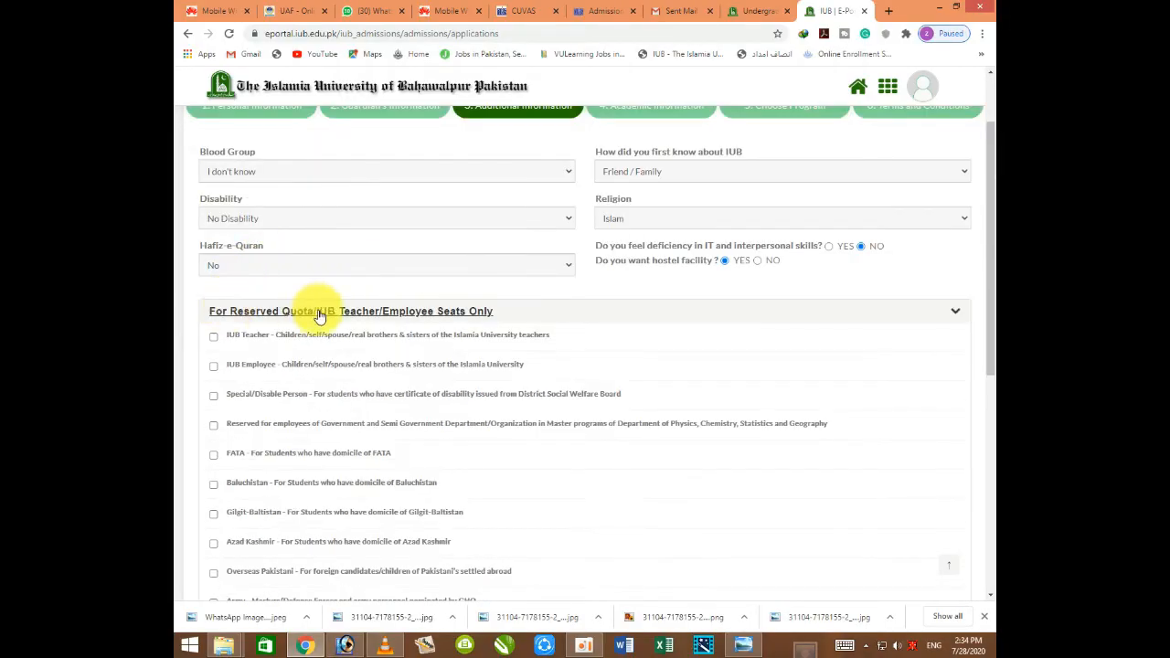
scroll(540, 315, up, 1)
Save the Additional Information and start a new academic qualification with category MATRICULATION / SSC and certificate Matriculation.
scroll(674, 347, down, 6)
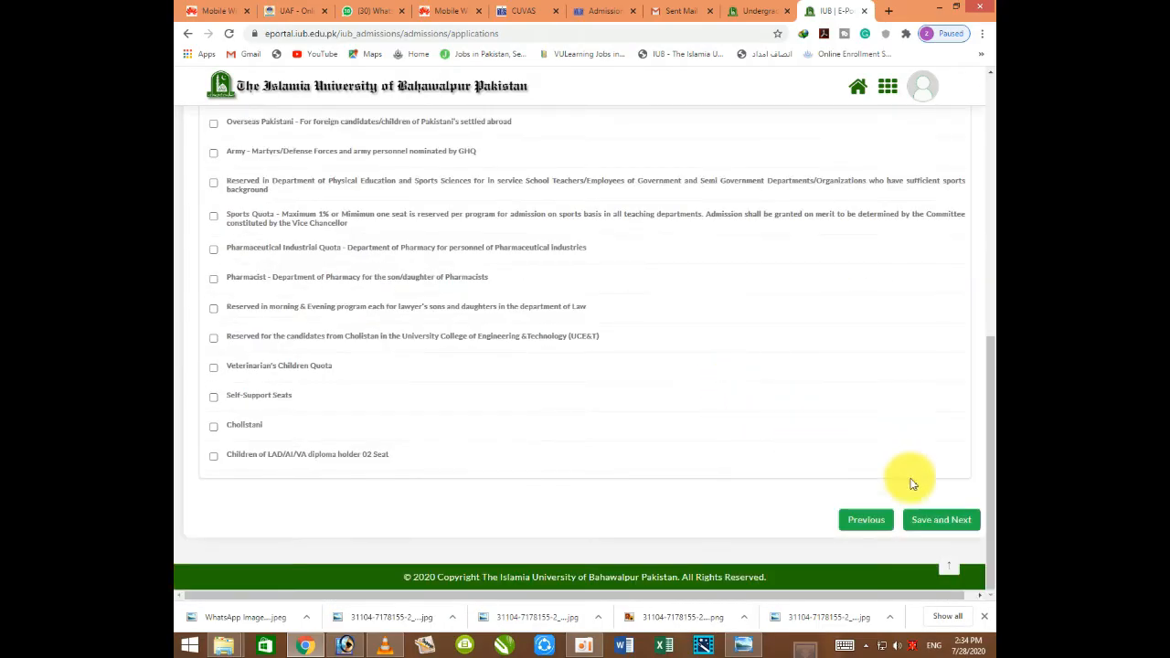
click(934, 519)
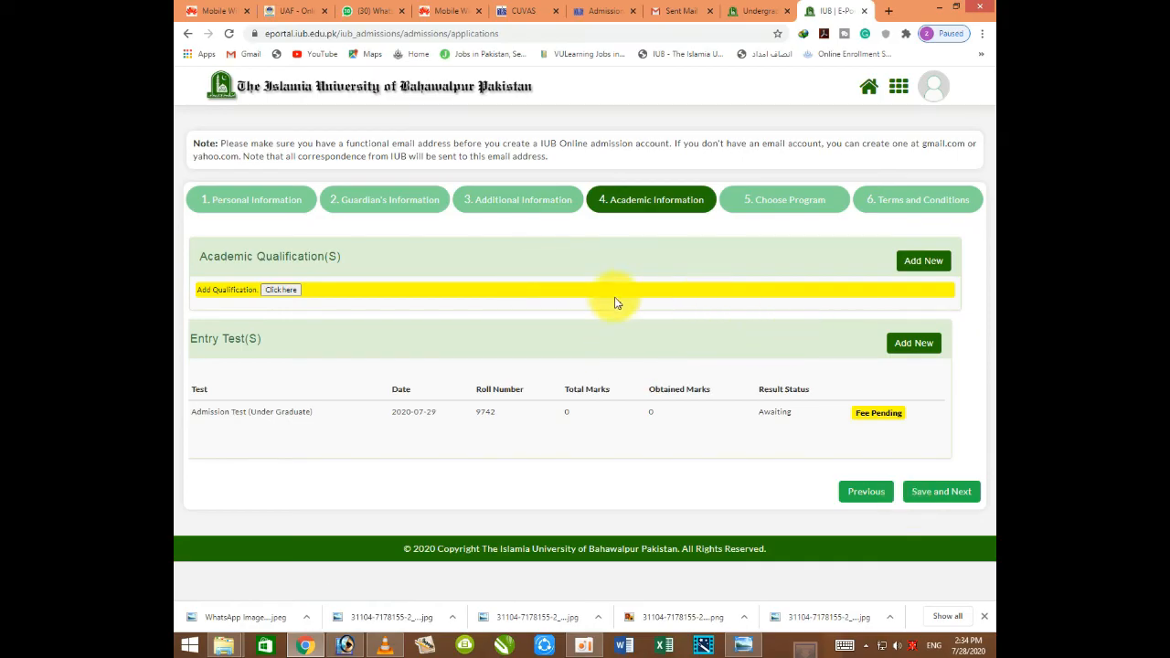
click(285, 292)
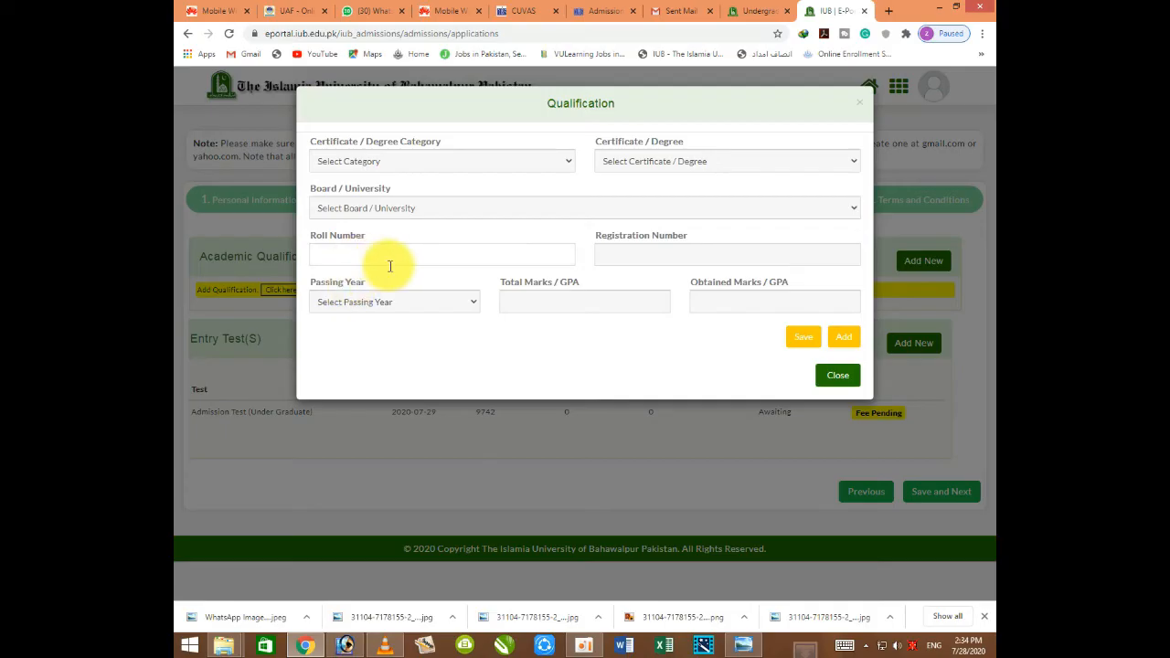
click(381, 164)
click(387, 192)
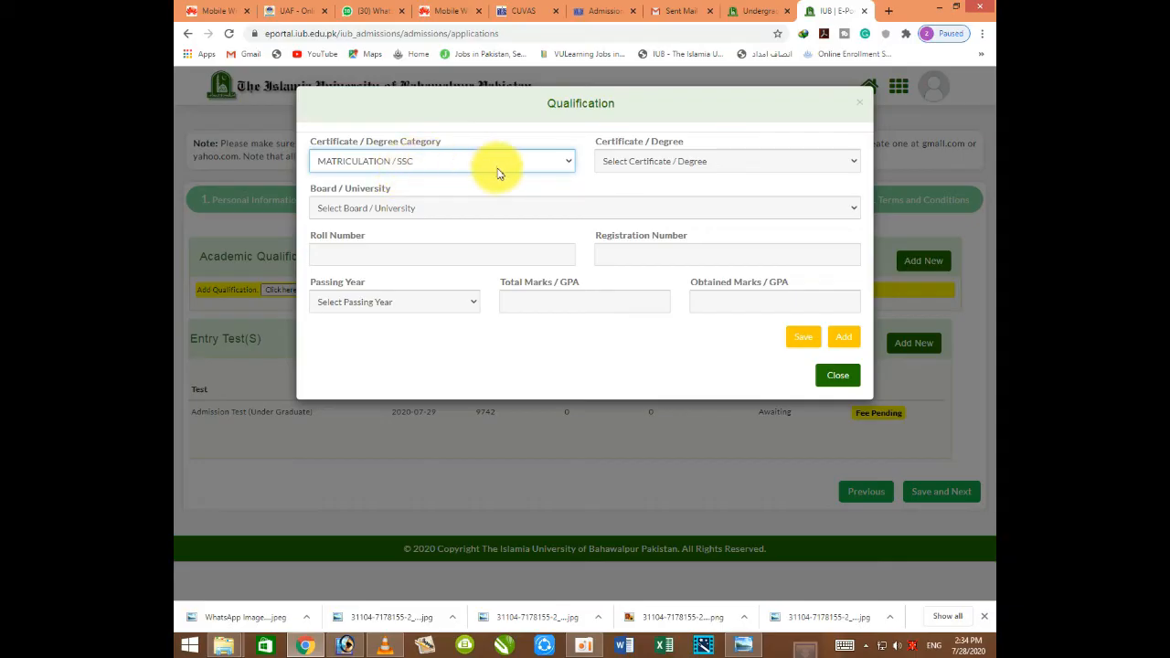
click(652, 170)
click(647, 190)
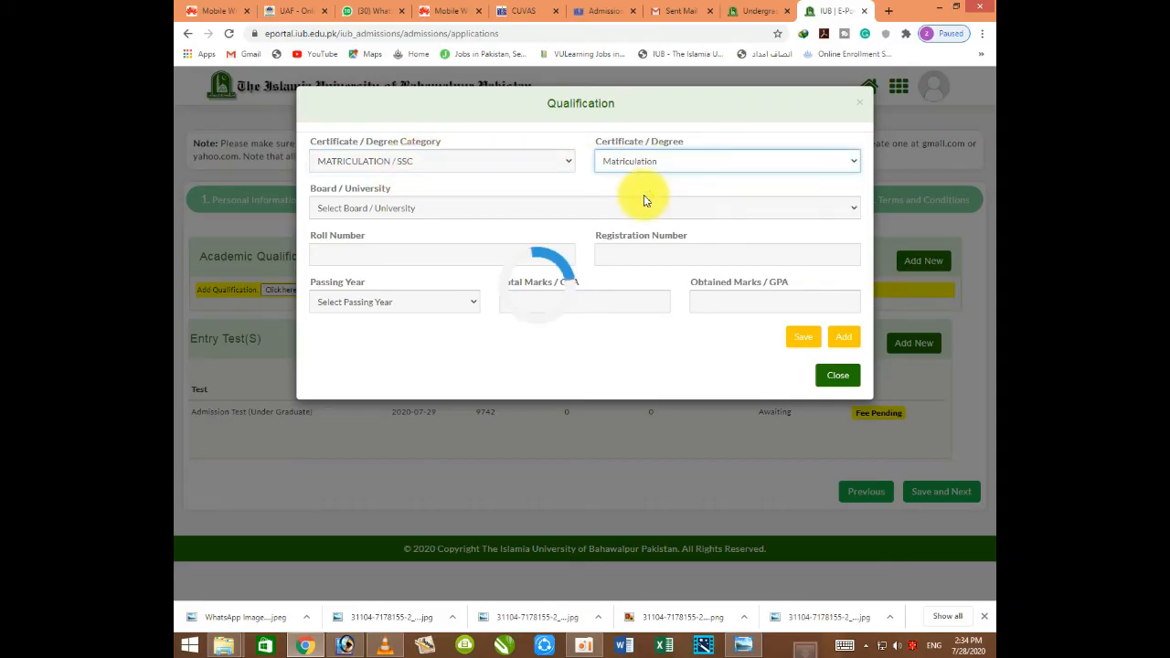
Choose BISE Faisalabad as the matriculation board and fill in the applicant's roll number and registration number.
click(385, 210)
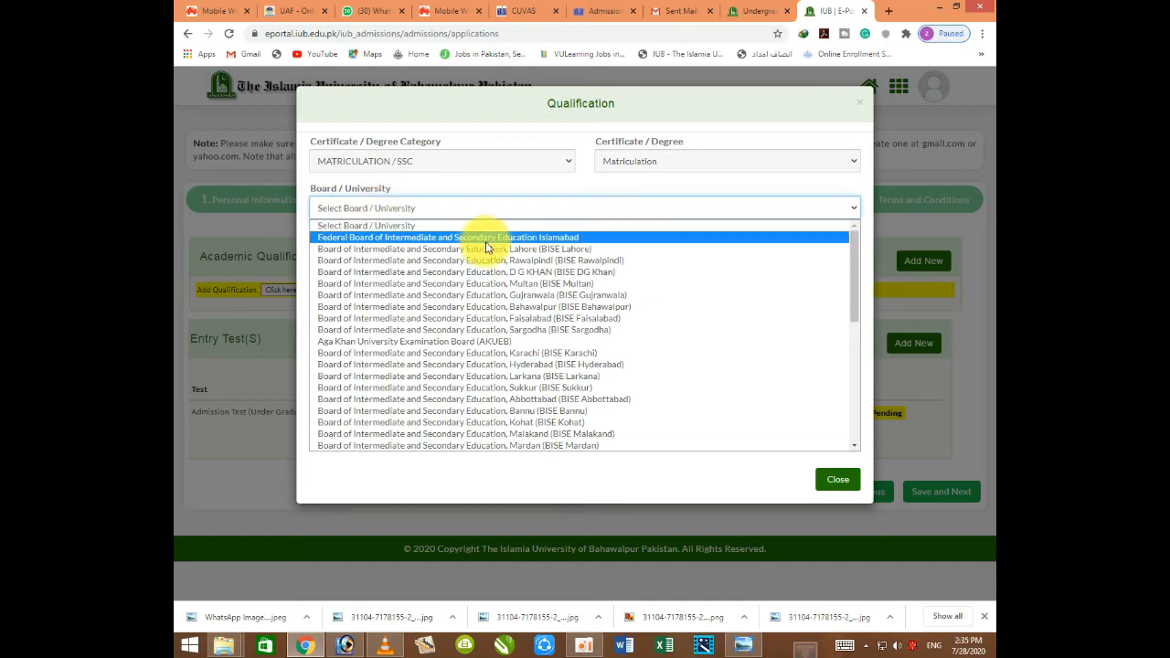
click(631, 319)
click(410, 255)
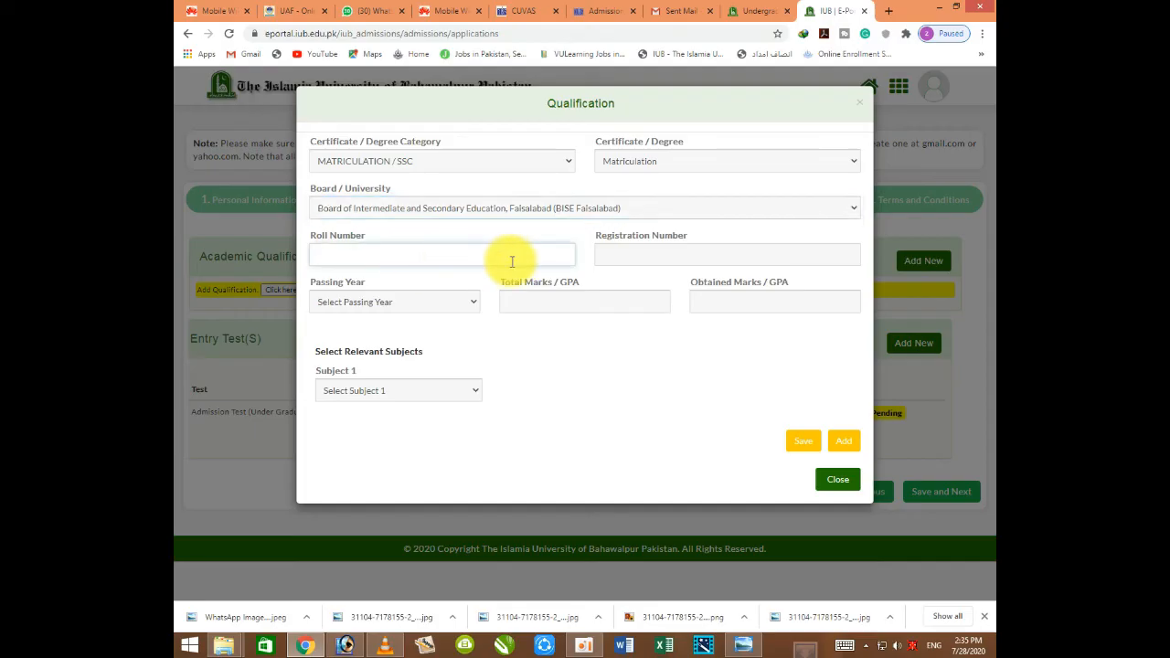
click(703, 261)
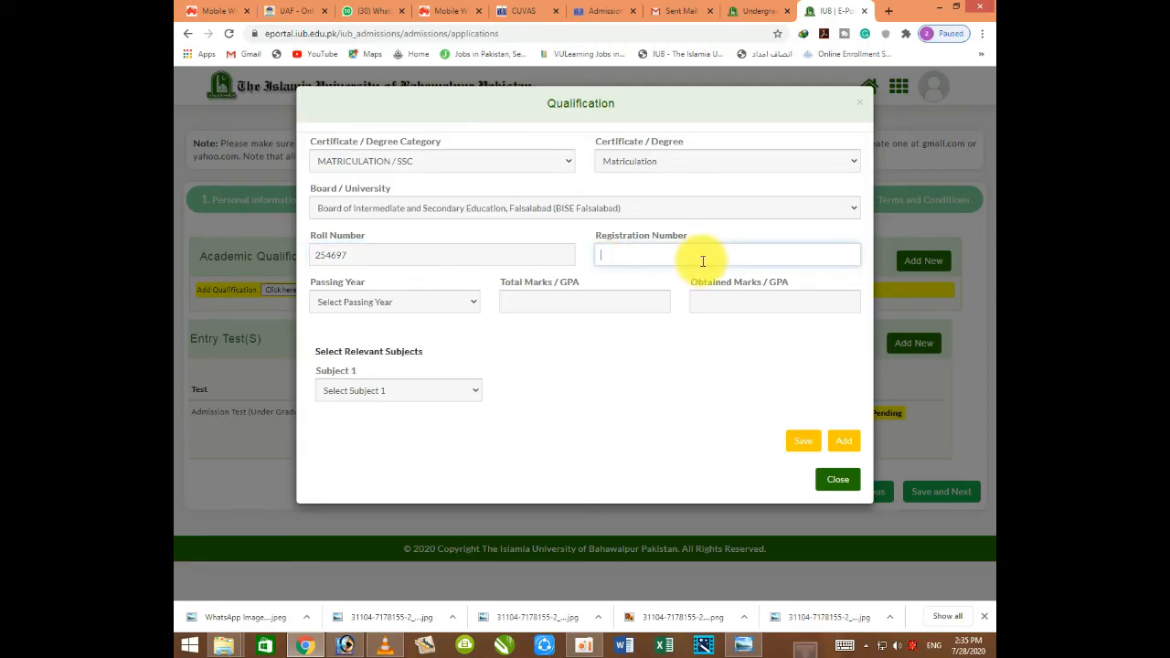
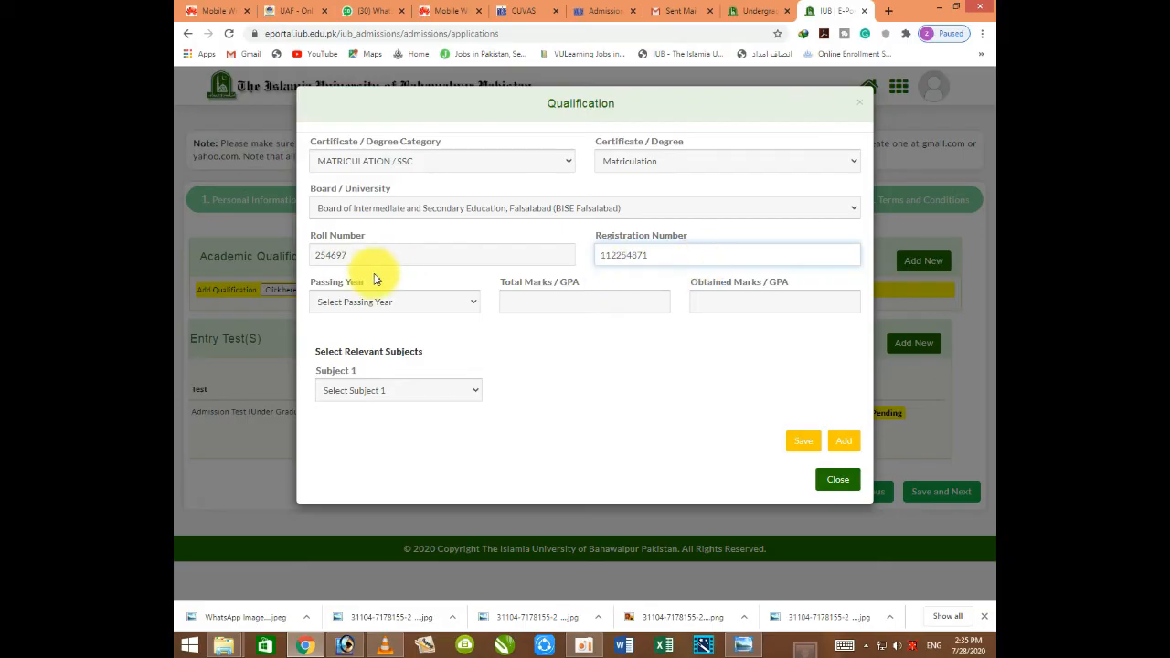
Set the matriculation passing year to 2017, with total marks 1100 and obtained marks 898.
click(370, 302)
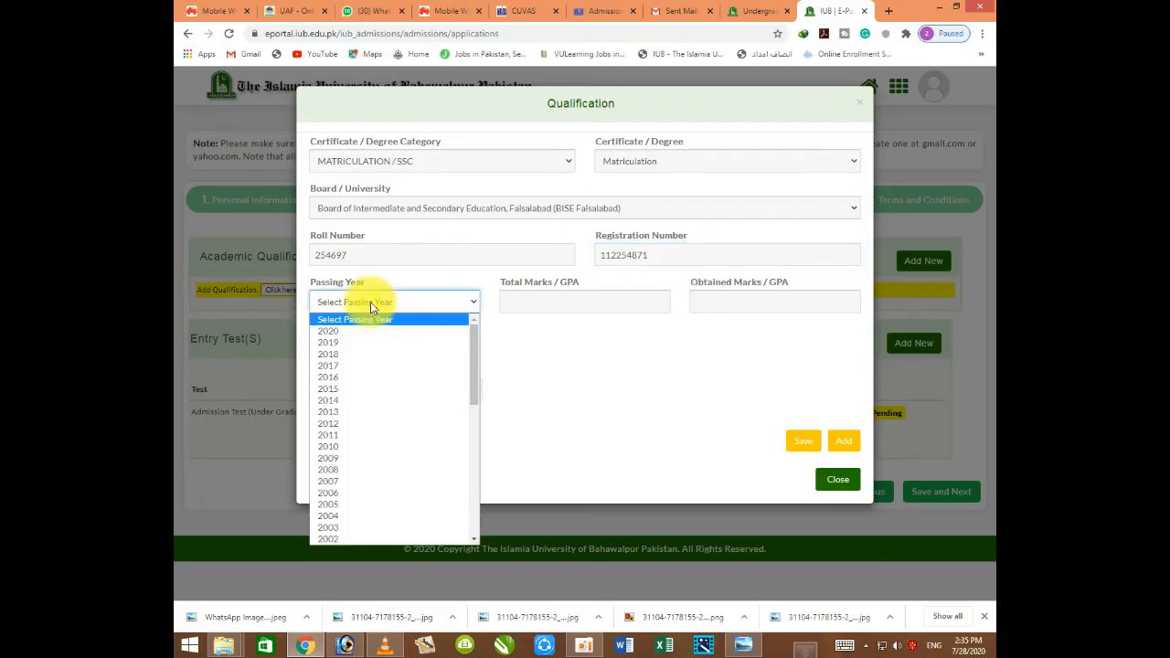
click(350, 367)
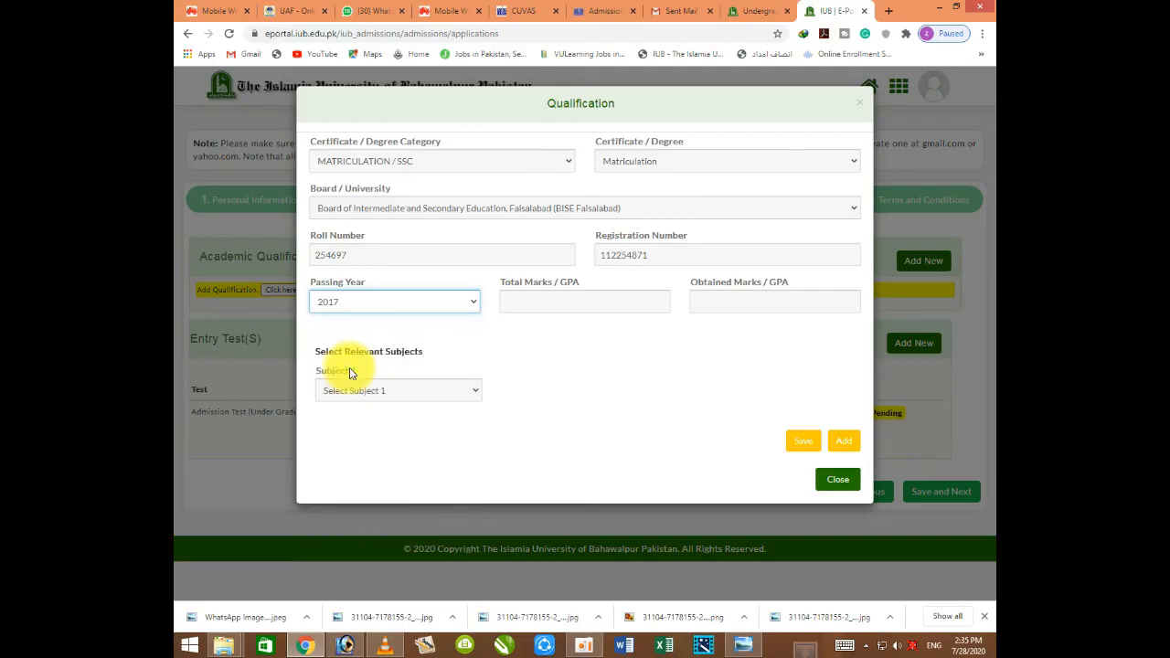
click(564, 299)
text(1100)
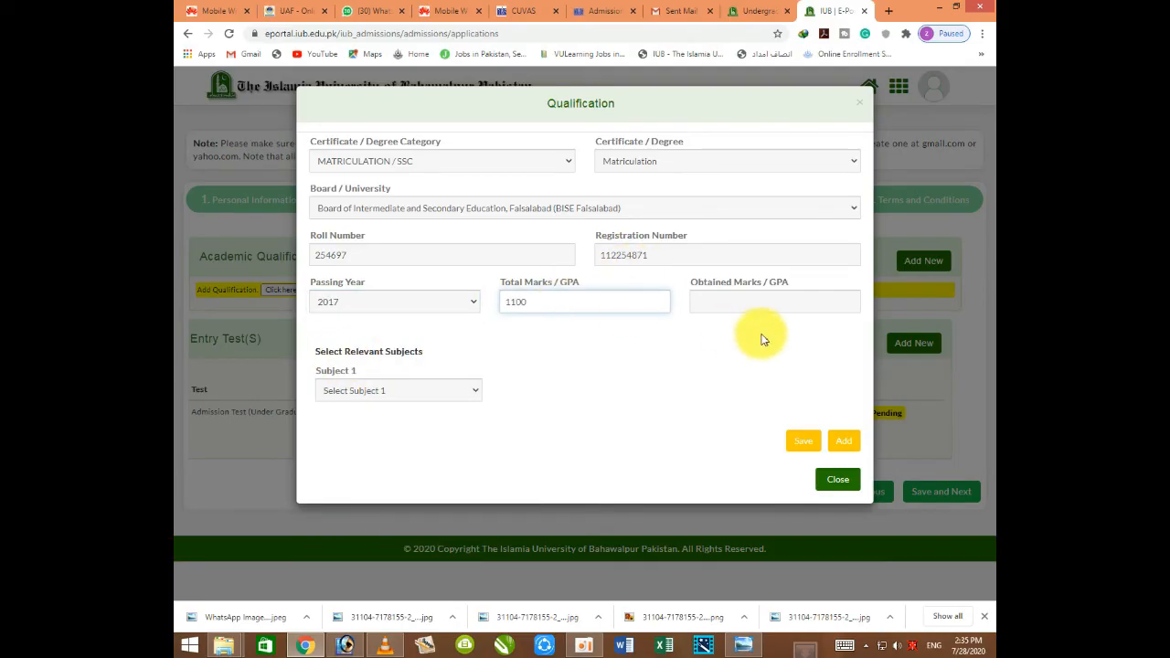
click(794, 312)
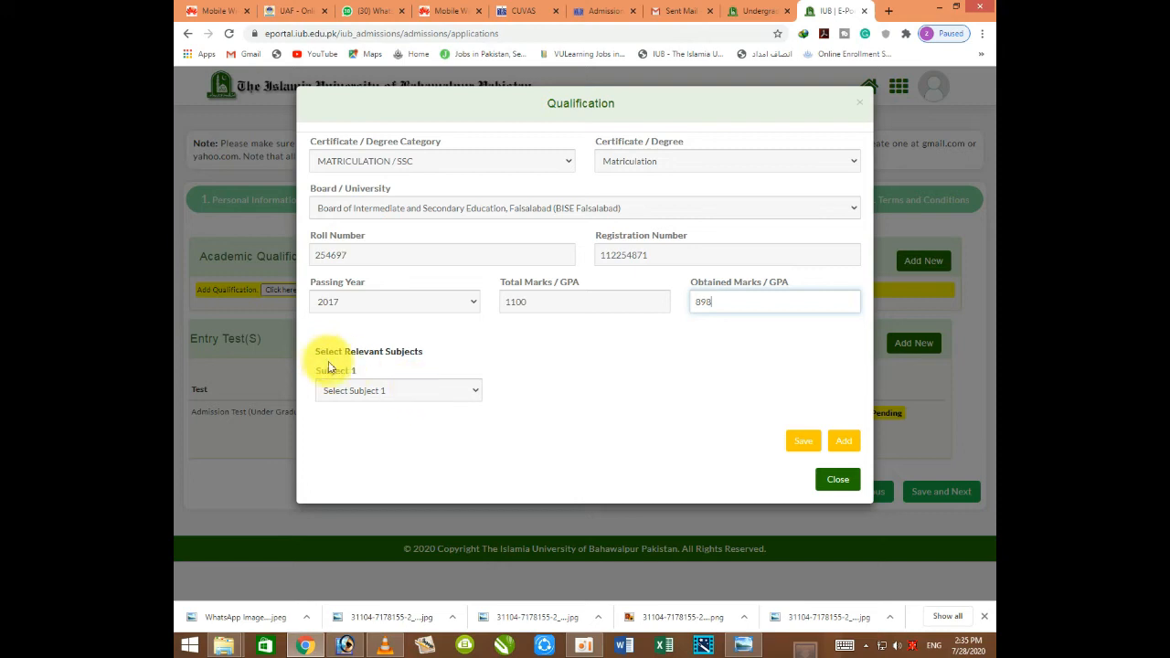
Select Biology as Subject 1 and add the matriculation record to the academic qualifications.
click(384, 395)
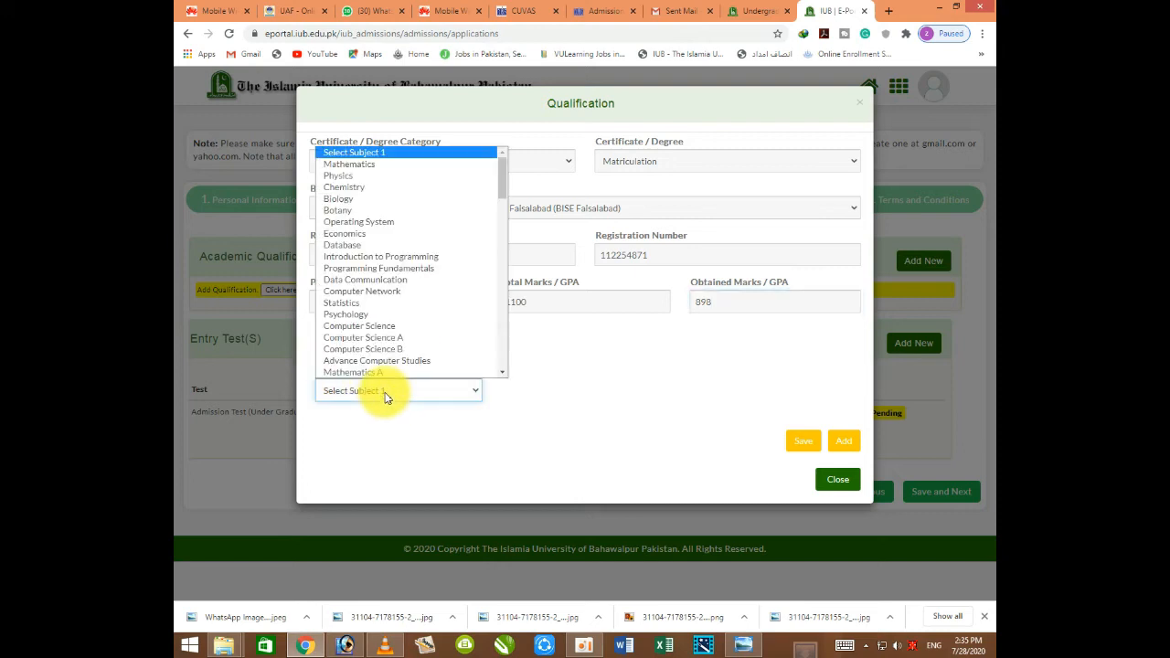
click(356, 201)
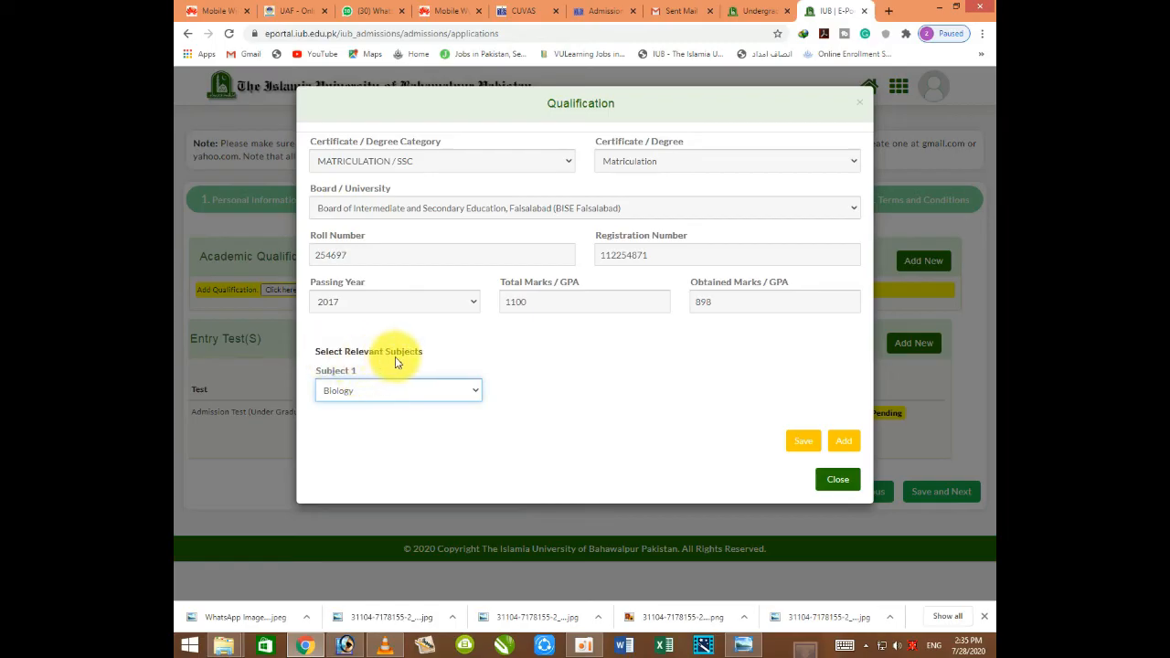
click(845, 444)
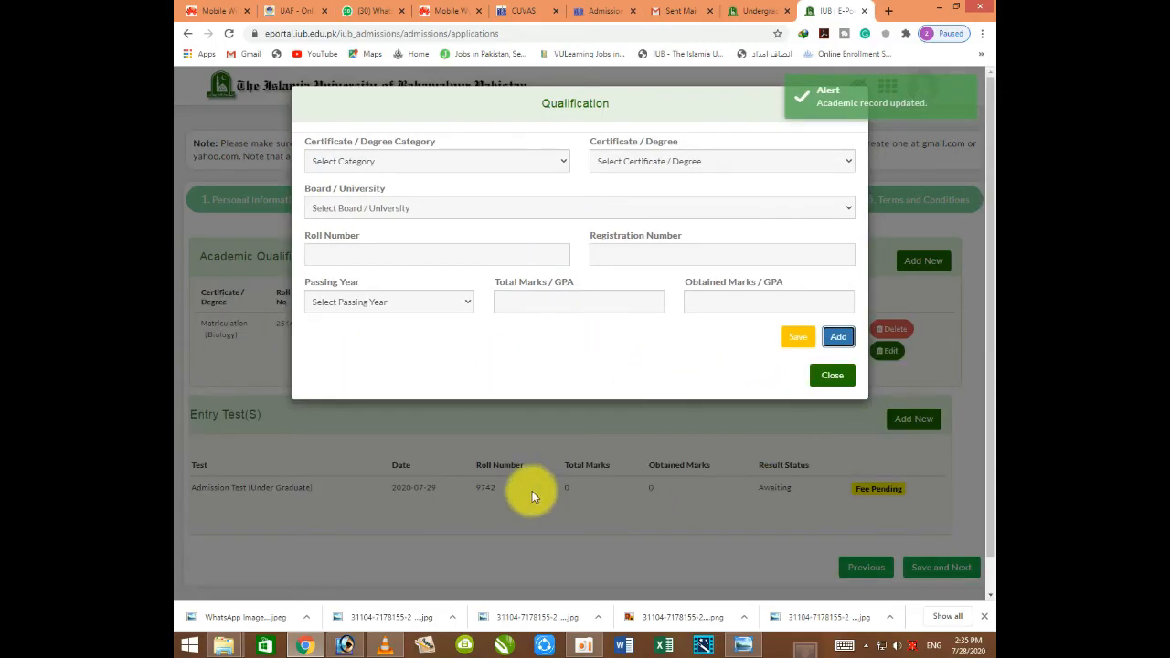
Start the next qualification with category INTERMEDIATE / HSSC and certificate FSc Pre-Medical.
click(392, 164)
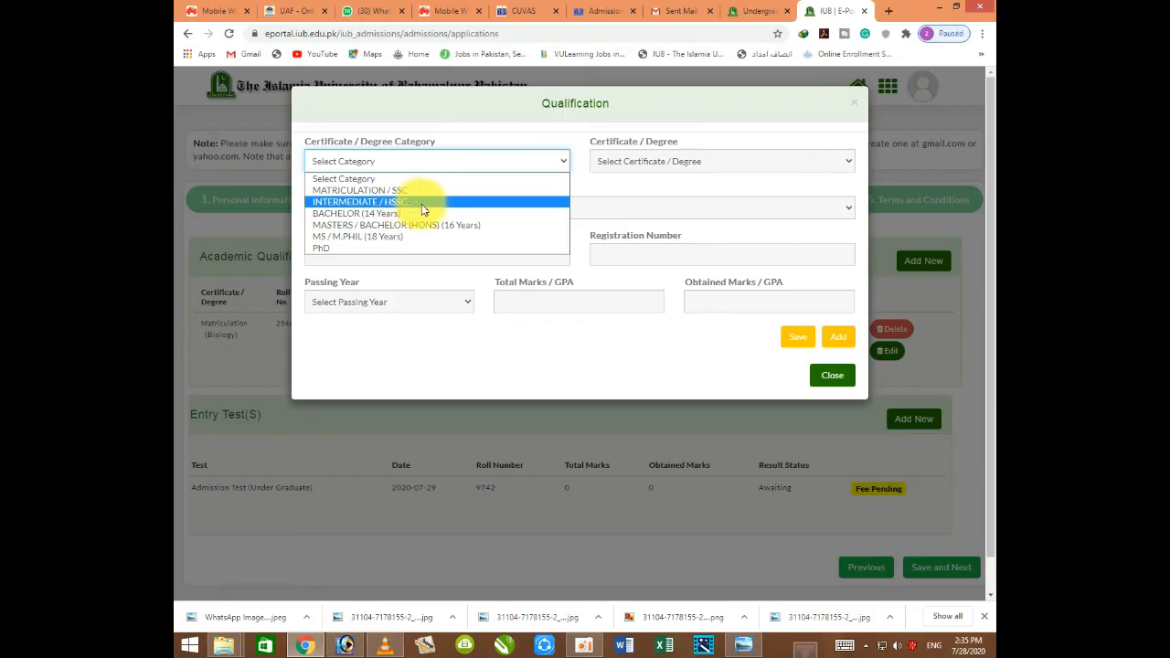
click(421, 203)
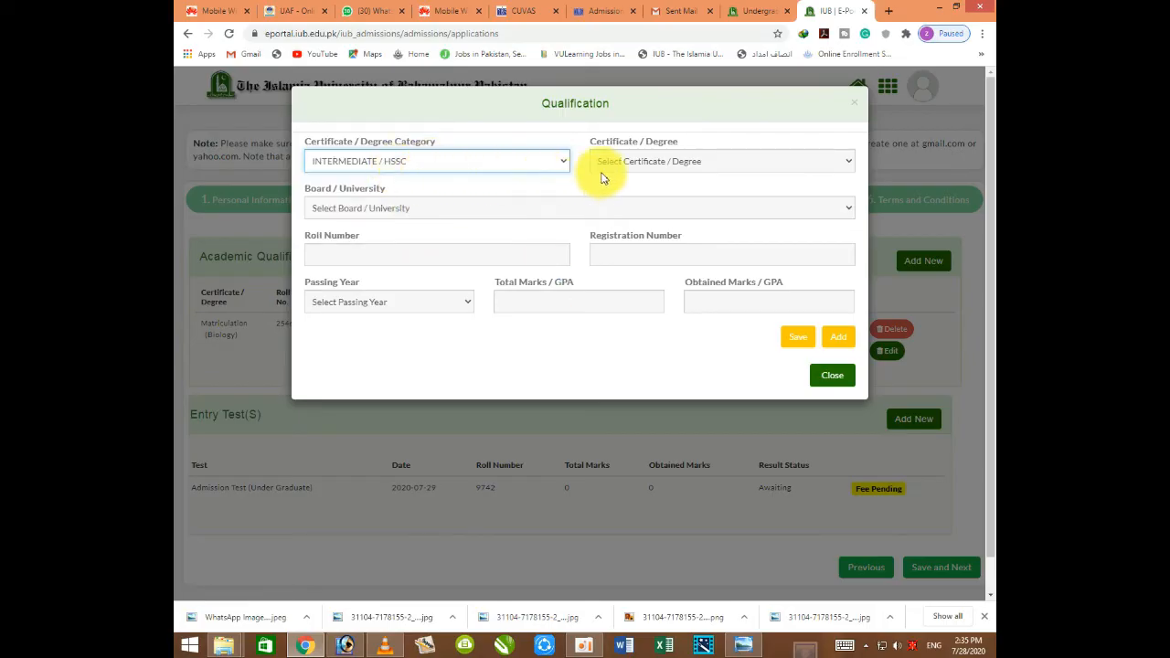
click(640, 163)
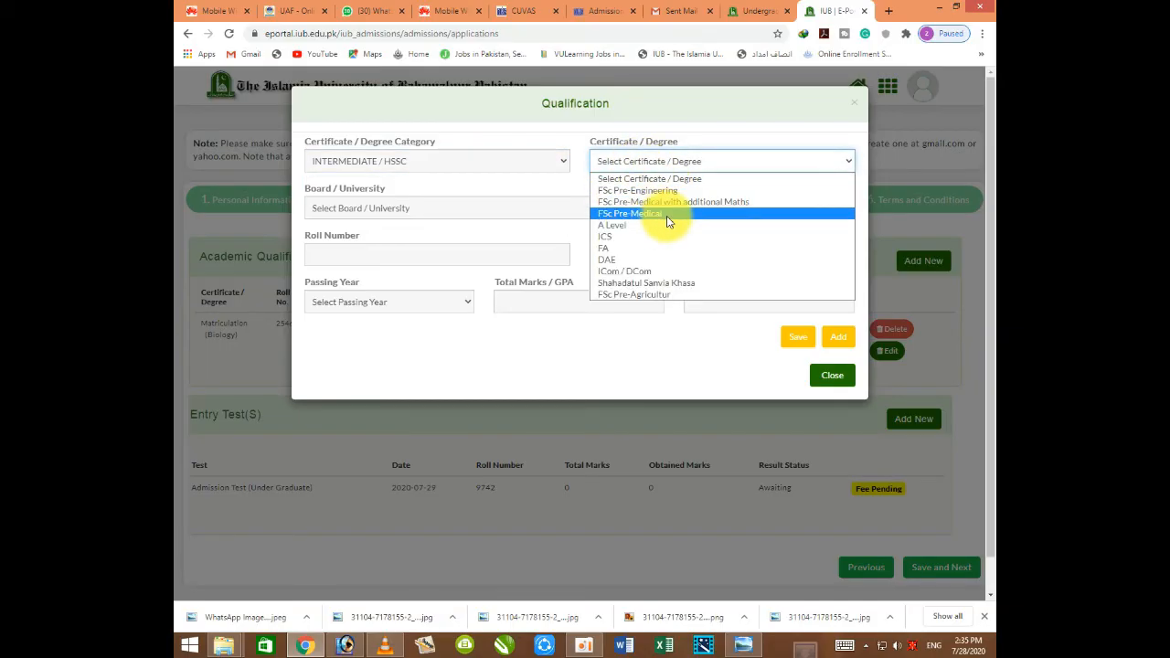
click(666, 214)
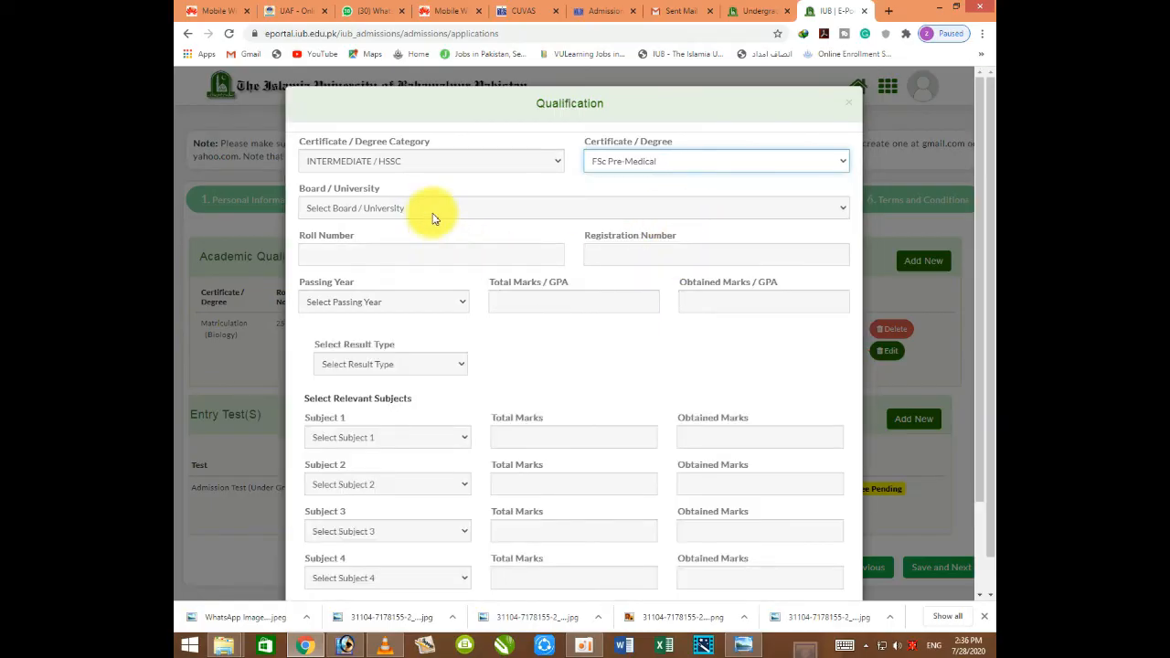
Choose BISE Bahawalpur as the intermediate board and fill in the applicant's roll number and registration number.
click(434, 209)
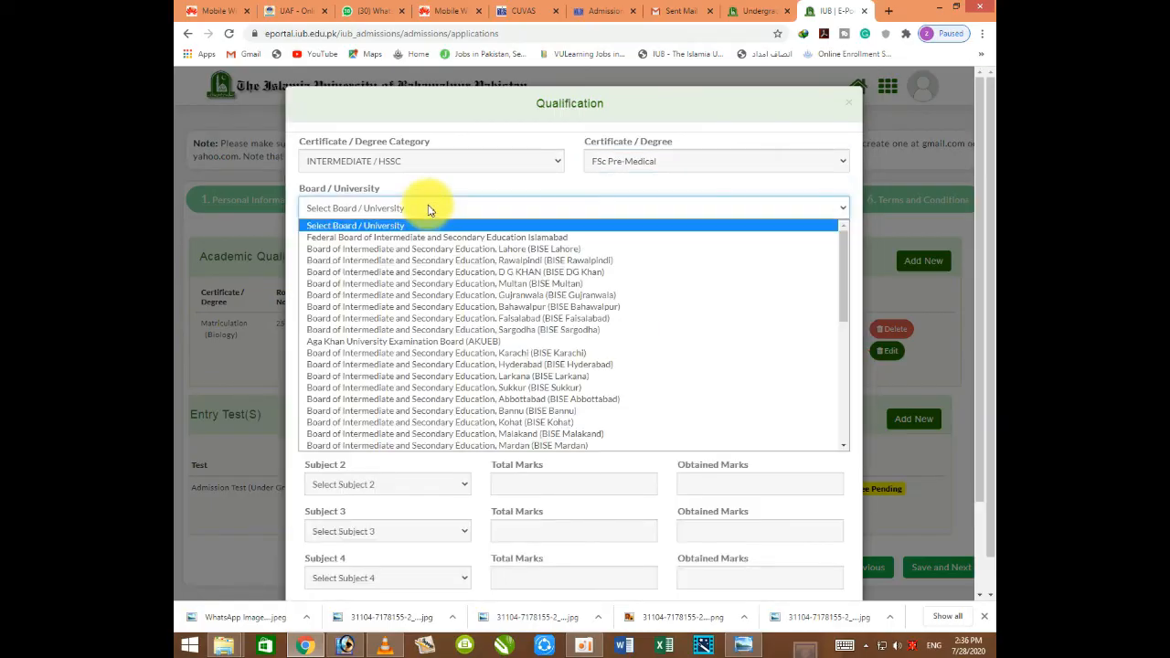
click(603, 310)
click(347, 251)
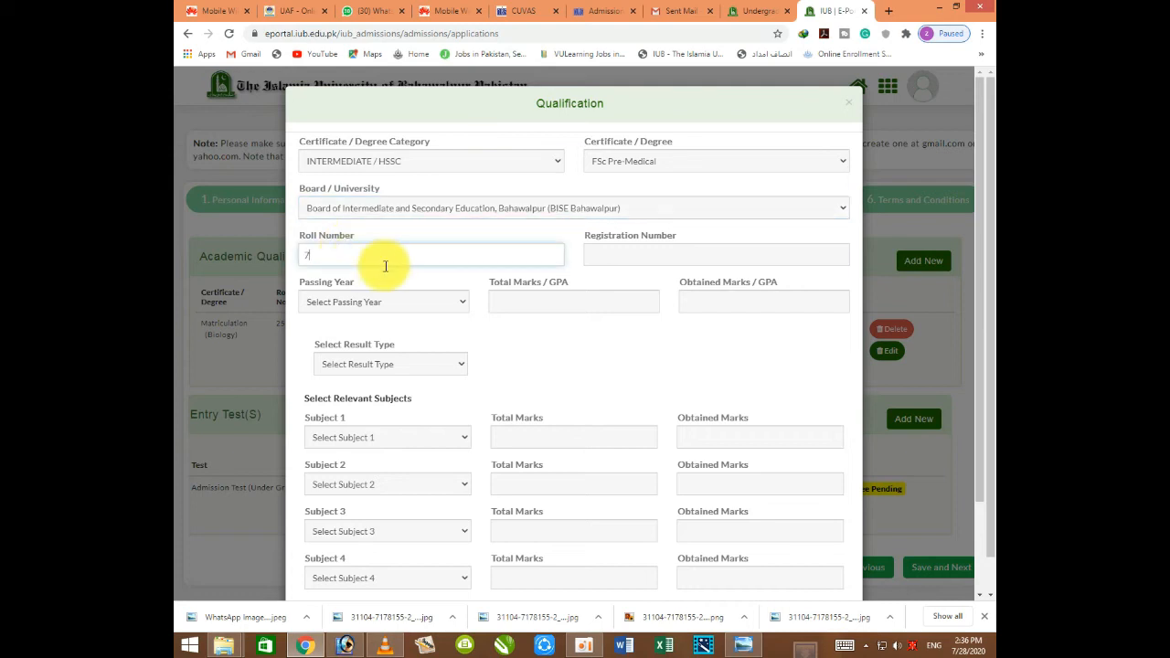
click(603, 257)
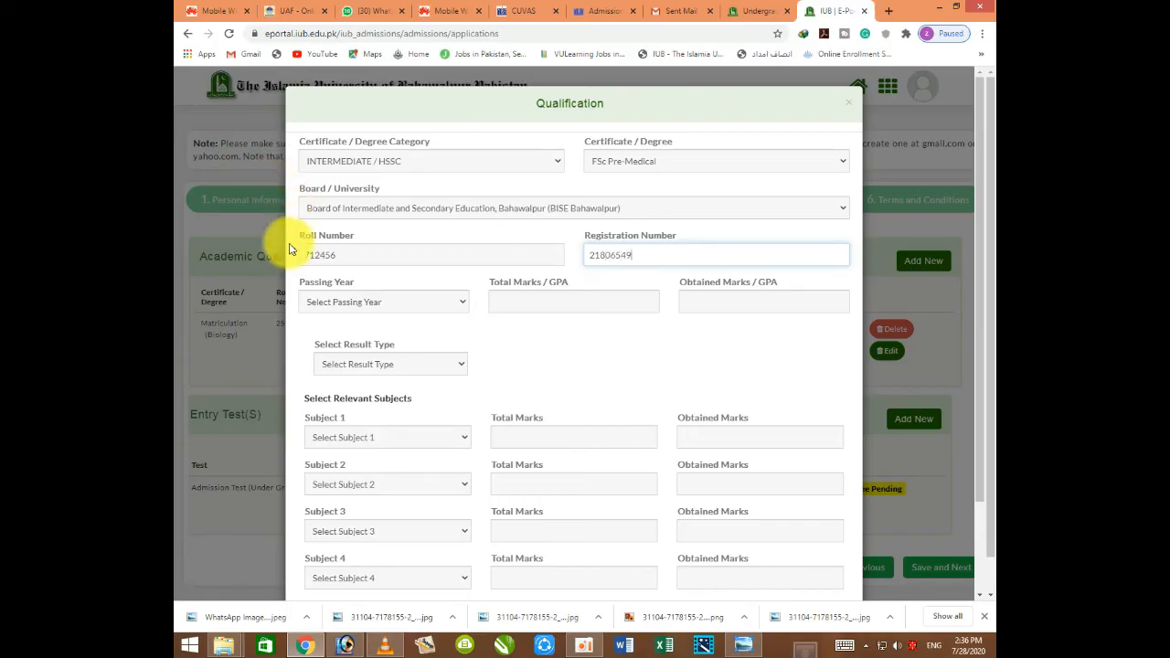
Set the intermediate passing year to 2019, total marks to 505, obtained marks to 356 and result type to 1st Year.
click(370, 307)
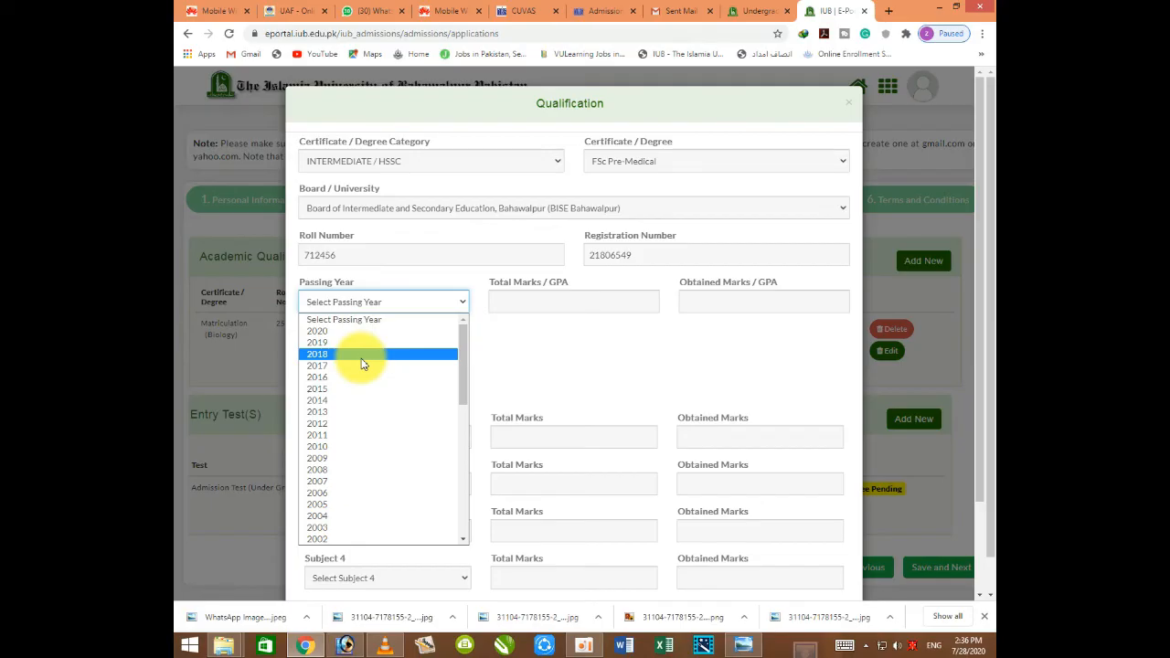
click(353, 342)
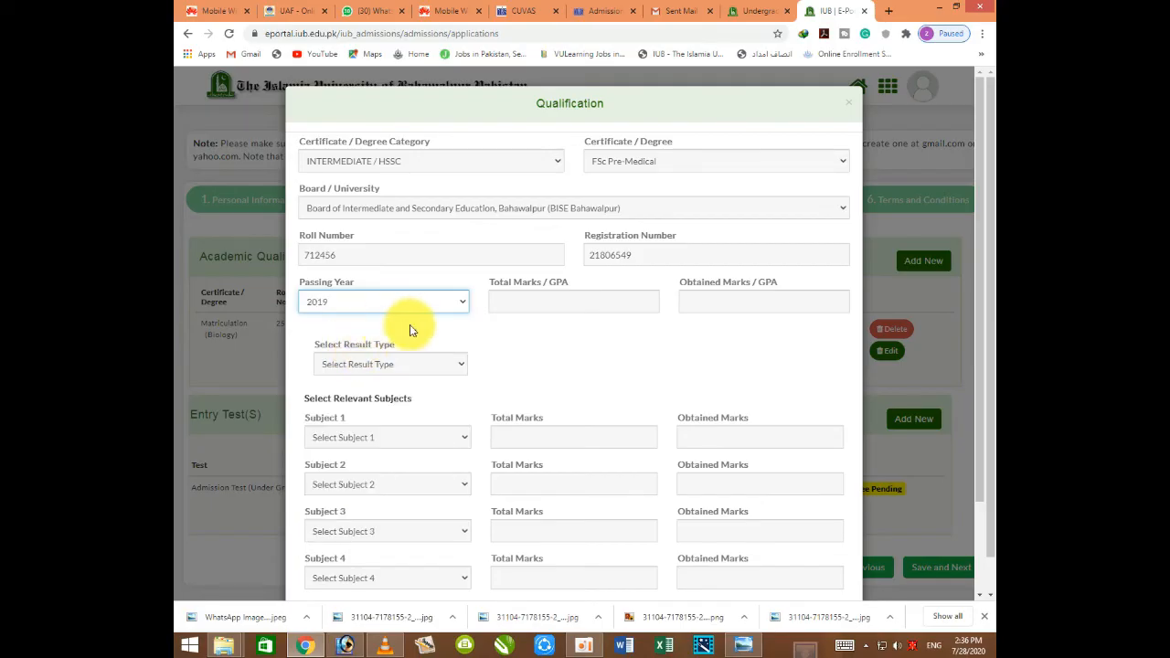
click(587, 309)
text(505)
click(761, 303)
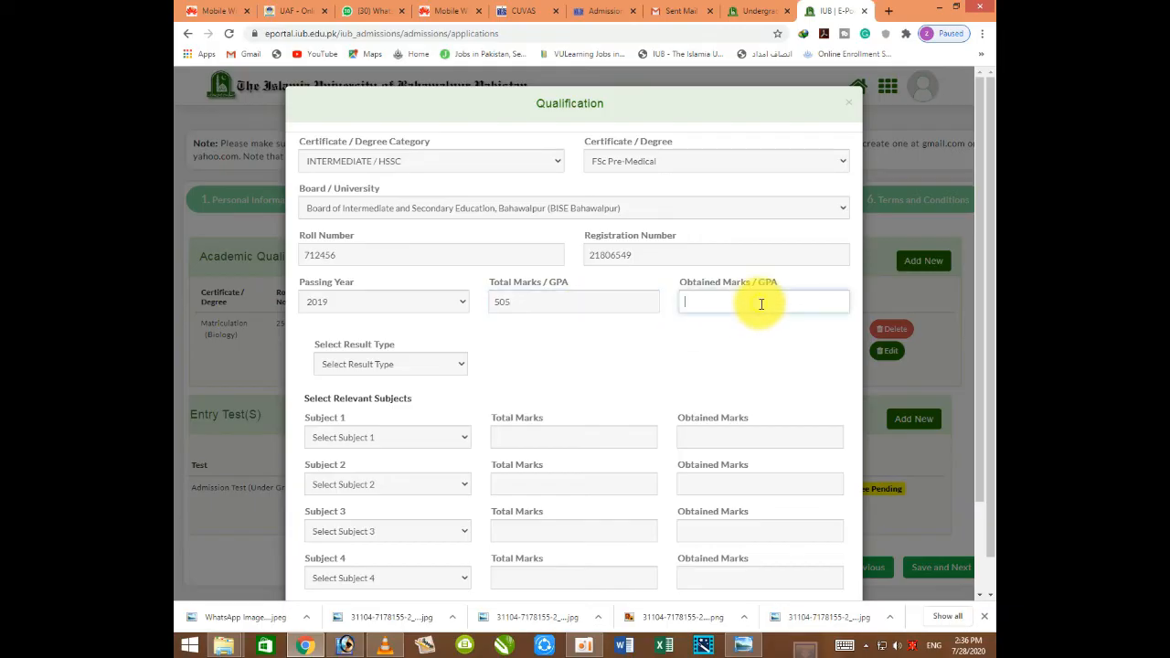
text(356)
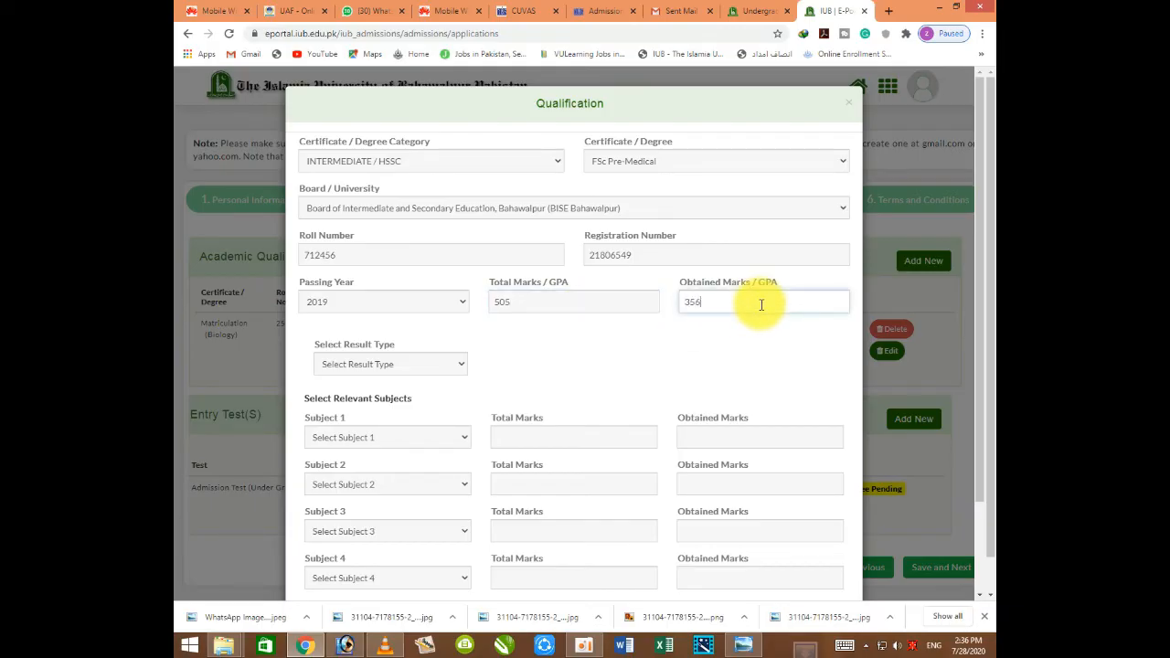
click(403, 361)
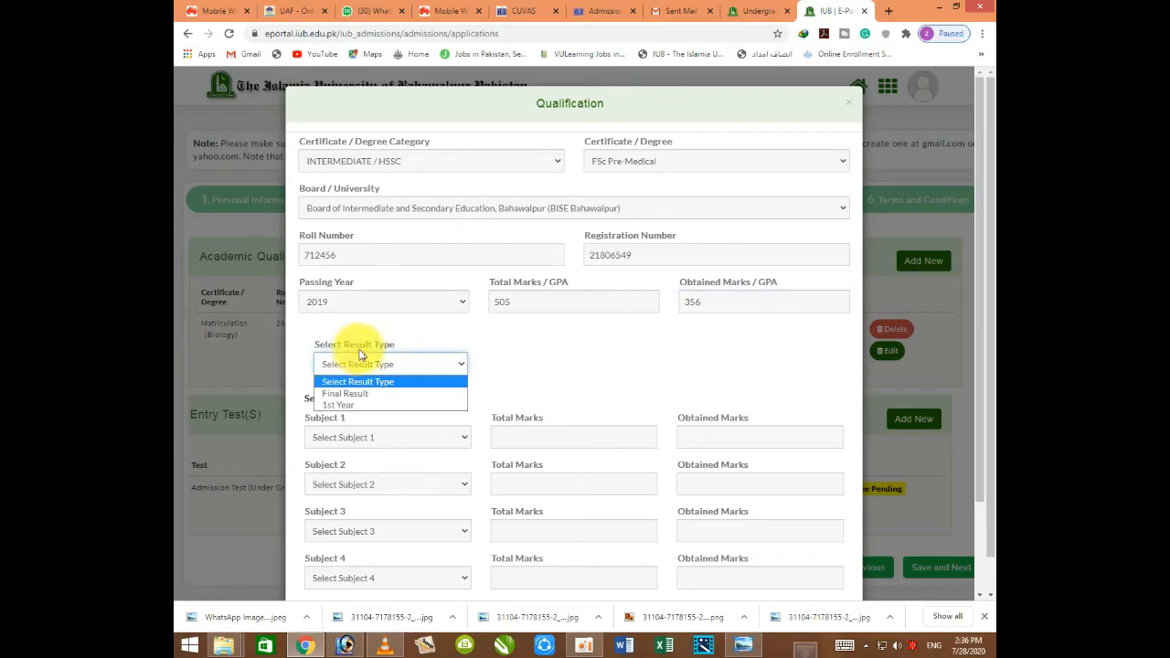
click(347, 408)
Select Physics as Subject 1 with total marks 85 and obtained marks 56.
scroll(512, 396, down, 2)
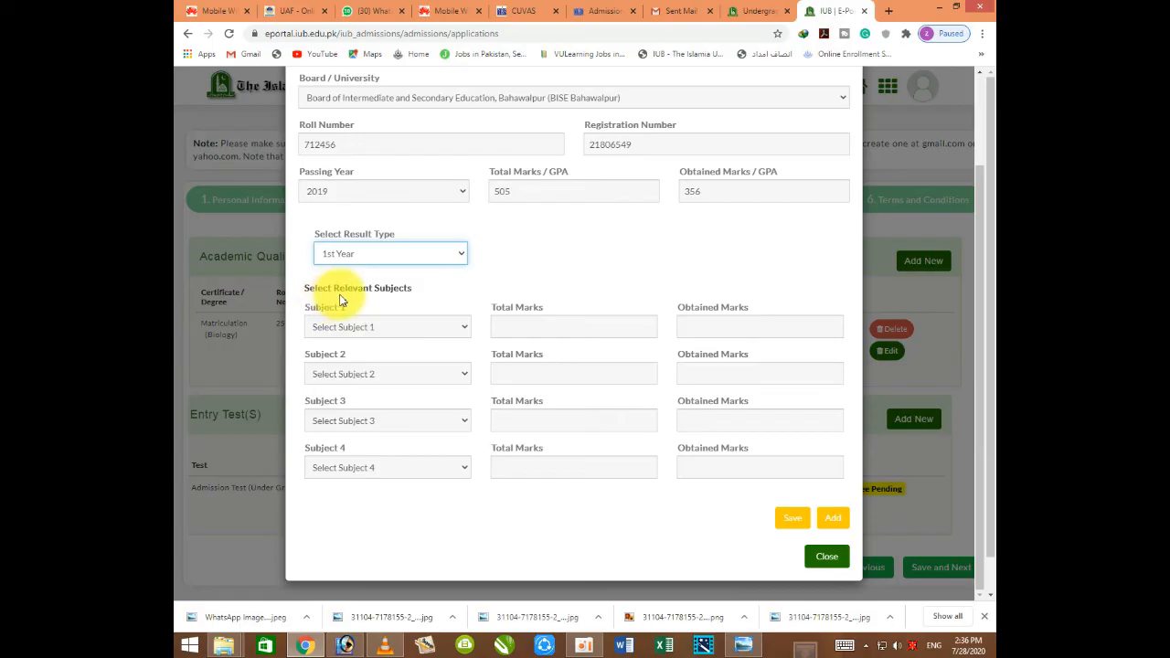
click(395, 329)
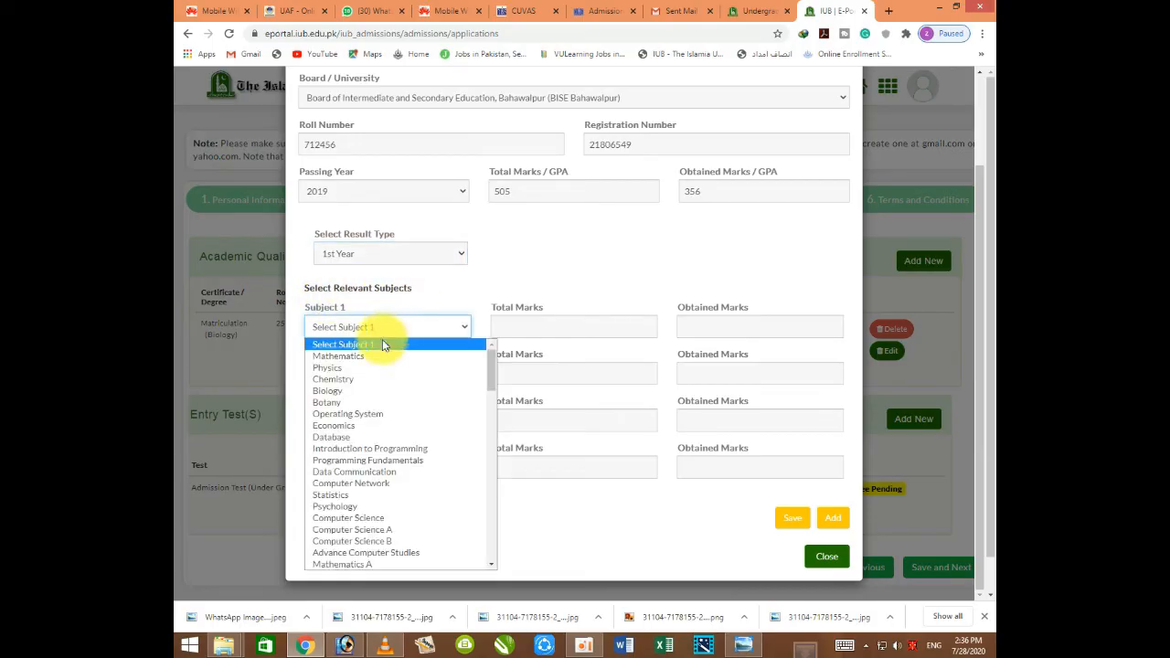
click(346, 368)
click(538, 326)
text(85)
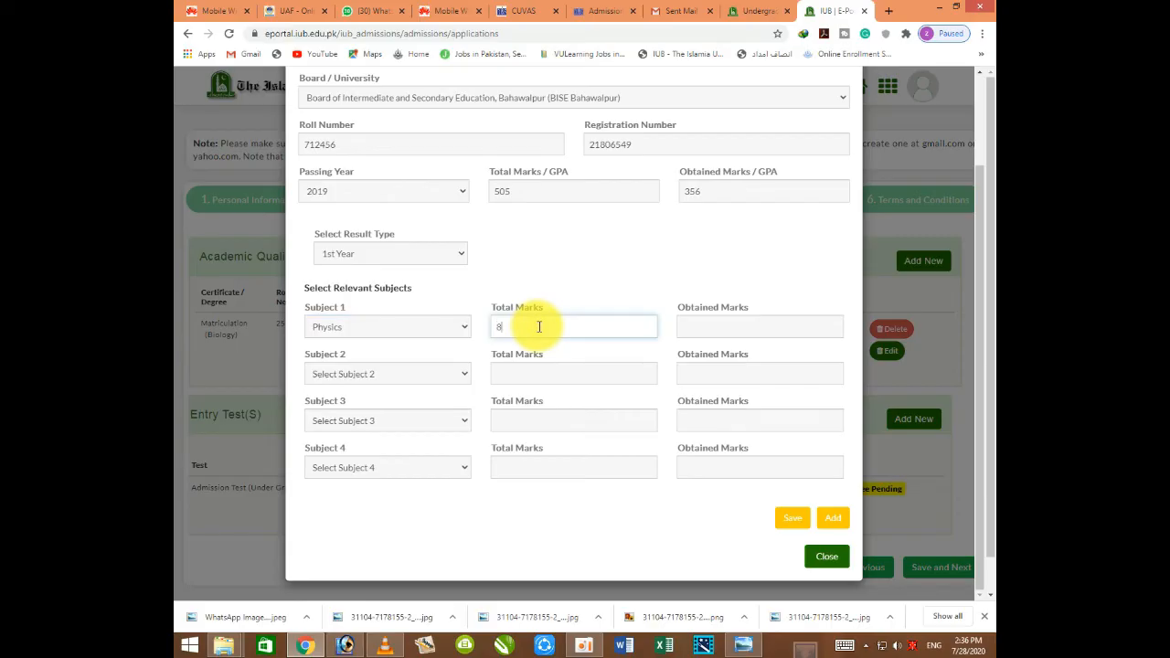
click(704, 331)
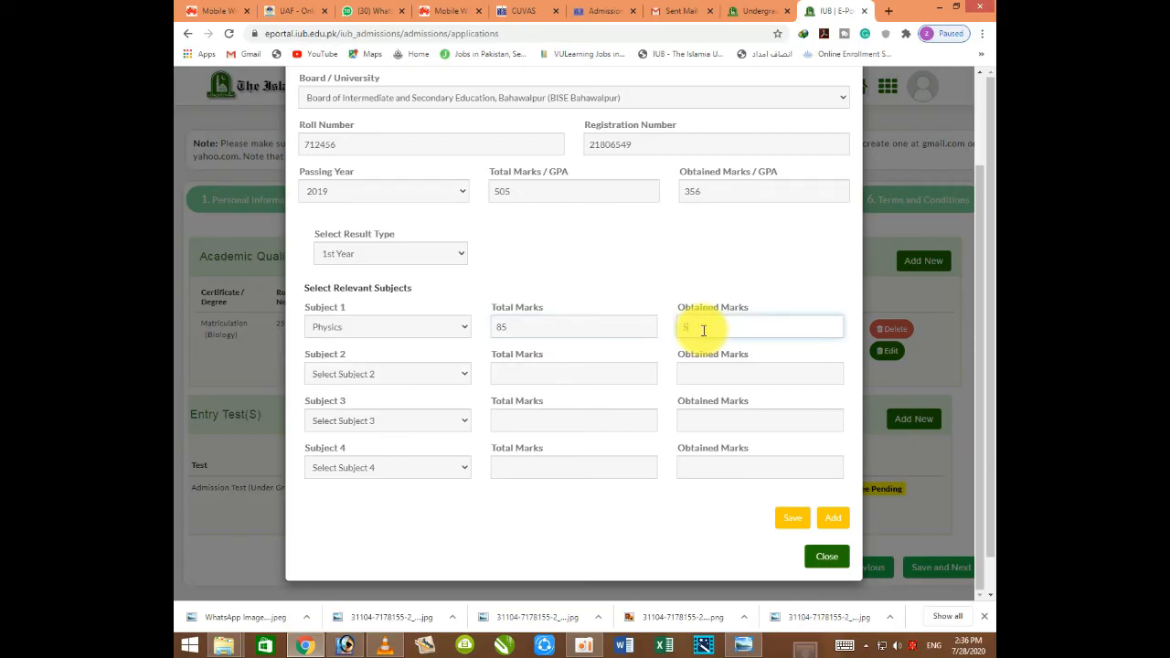
text(56)
Select Chemistry as Subject 2 with total marks 85 and obtained marks 69.
click(377, 377)
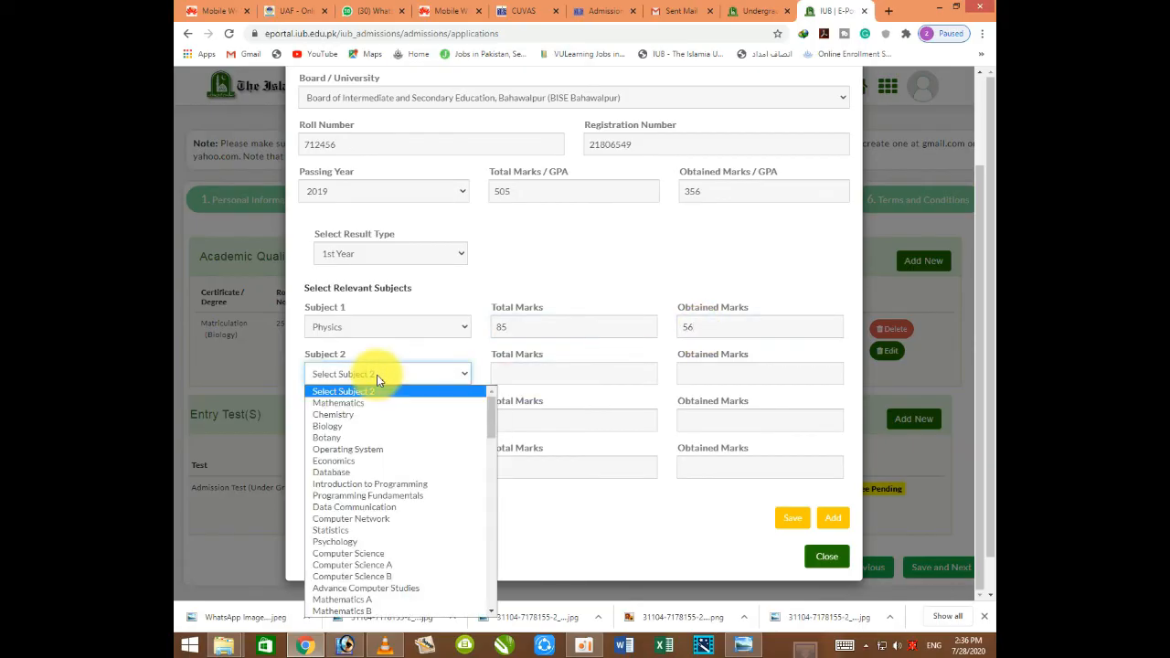
click(358, 415)
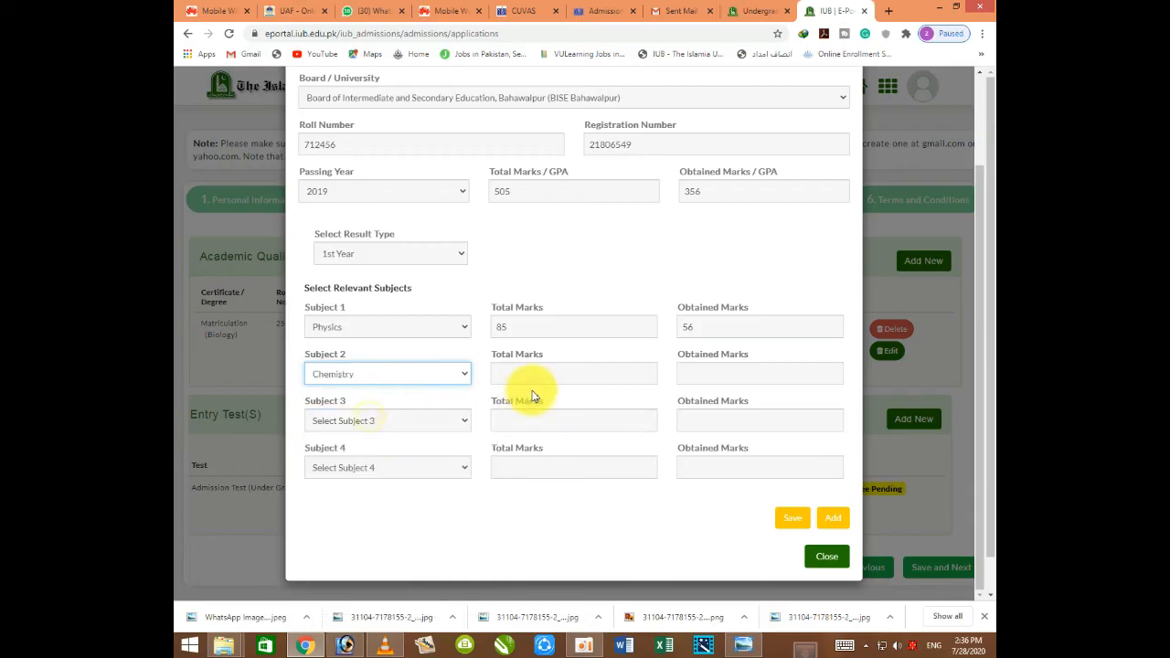
click(543, 371)
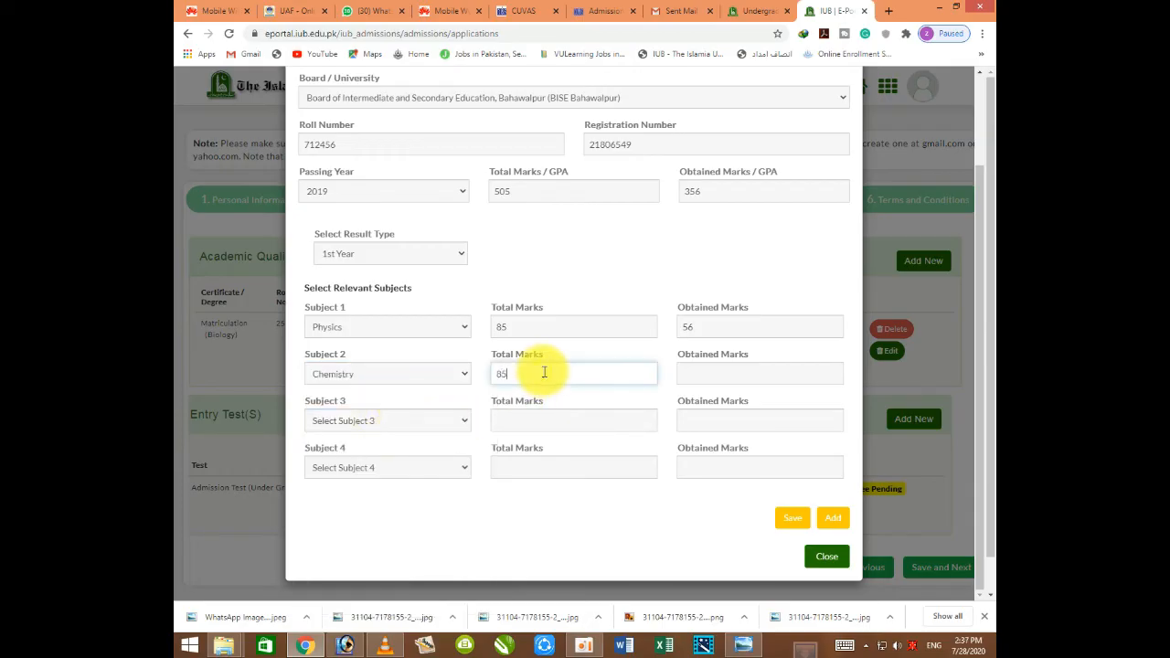
click(737, 375)
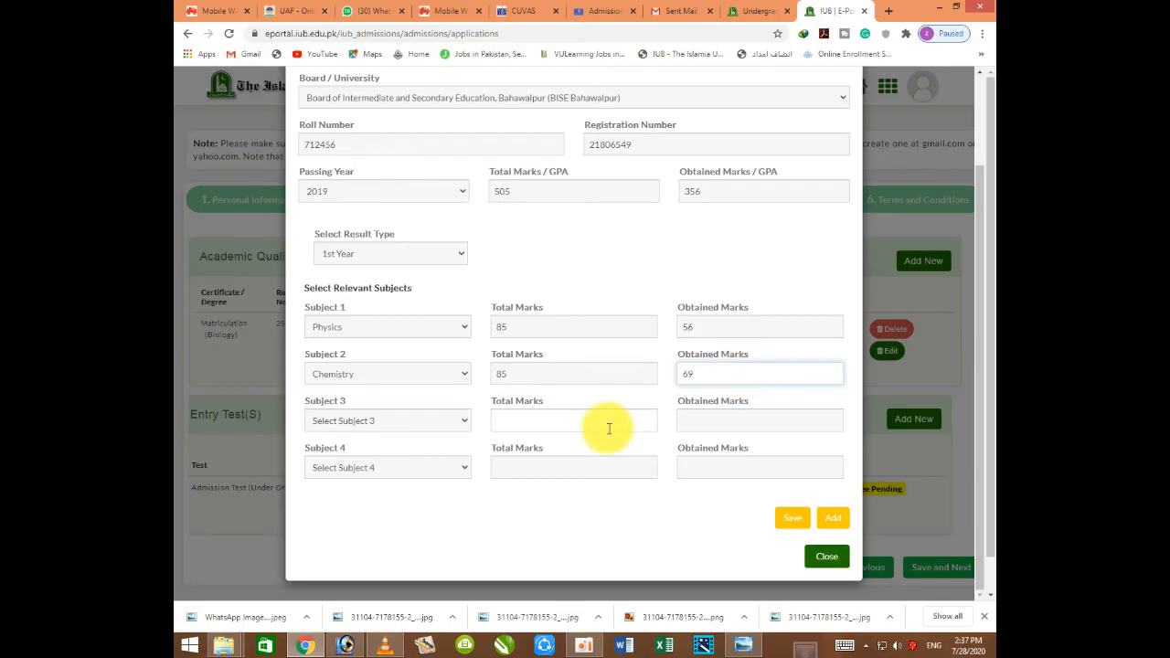
Select Biology as Subject 3 with total marks 85 and obtained marks 65.
click(356, 418)
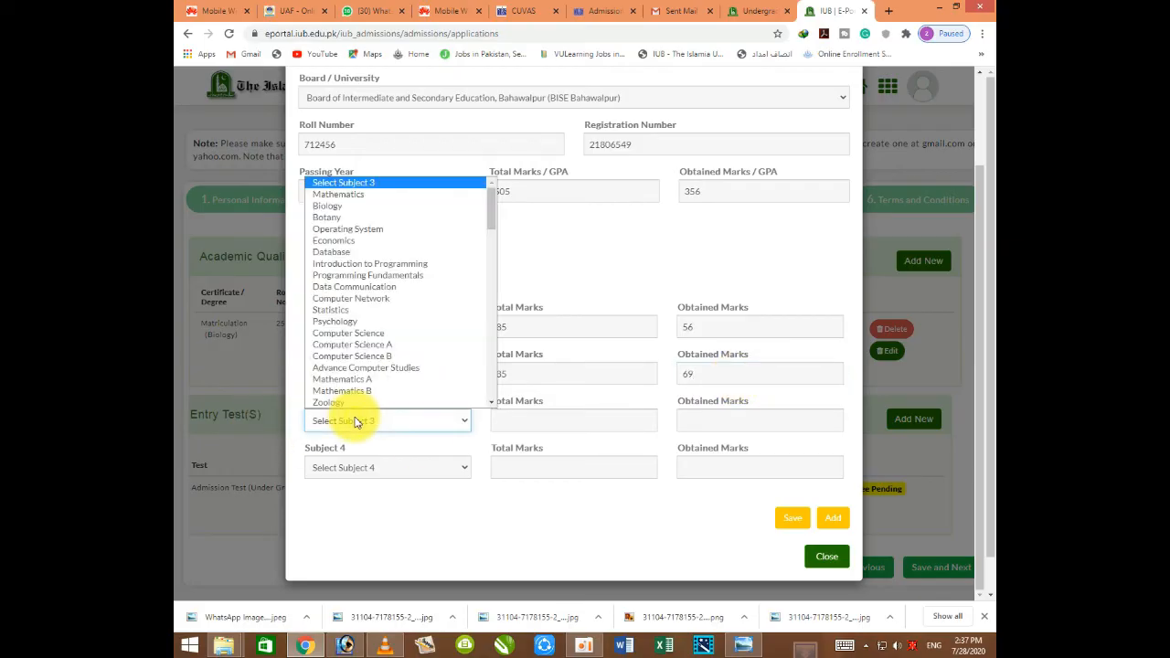
click(329, 206)
click(543, 423)
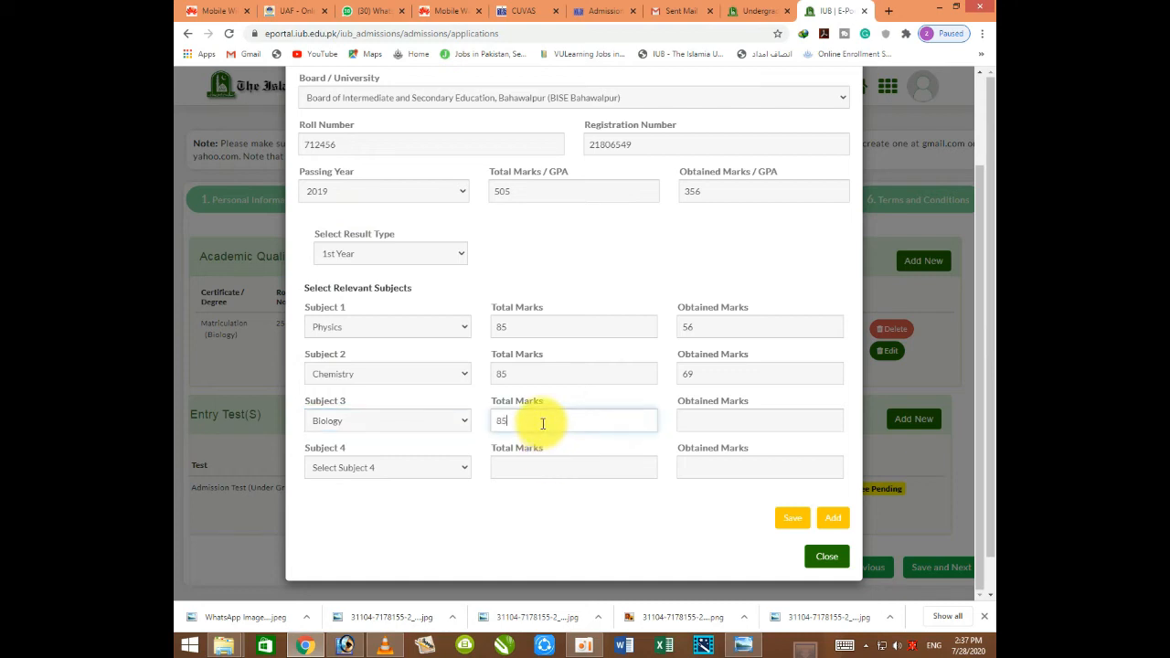
click(735, 417)
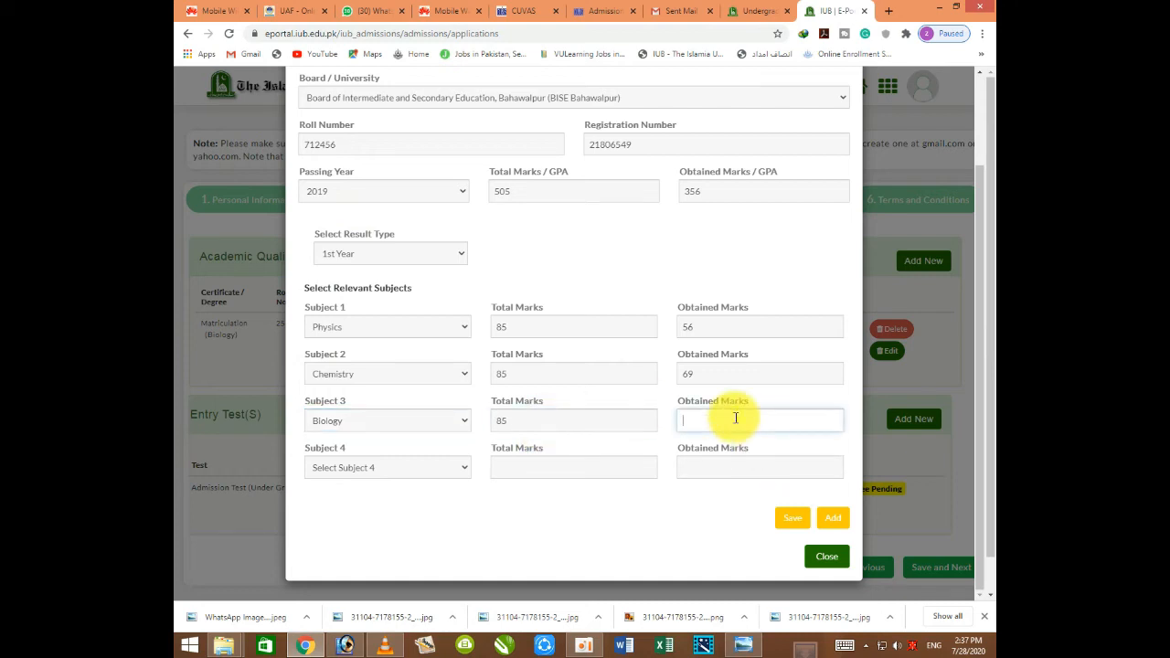
text(65)
Select English Compulsory as Subject 4 with total marks 100 and obtained marks 78, and add the FSc record to the academic qualifications.
click(384, 470)
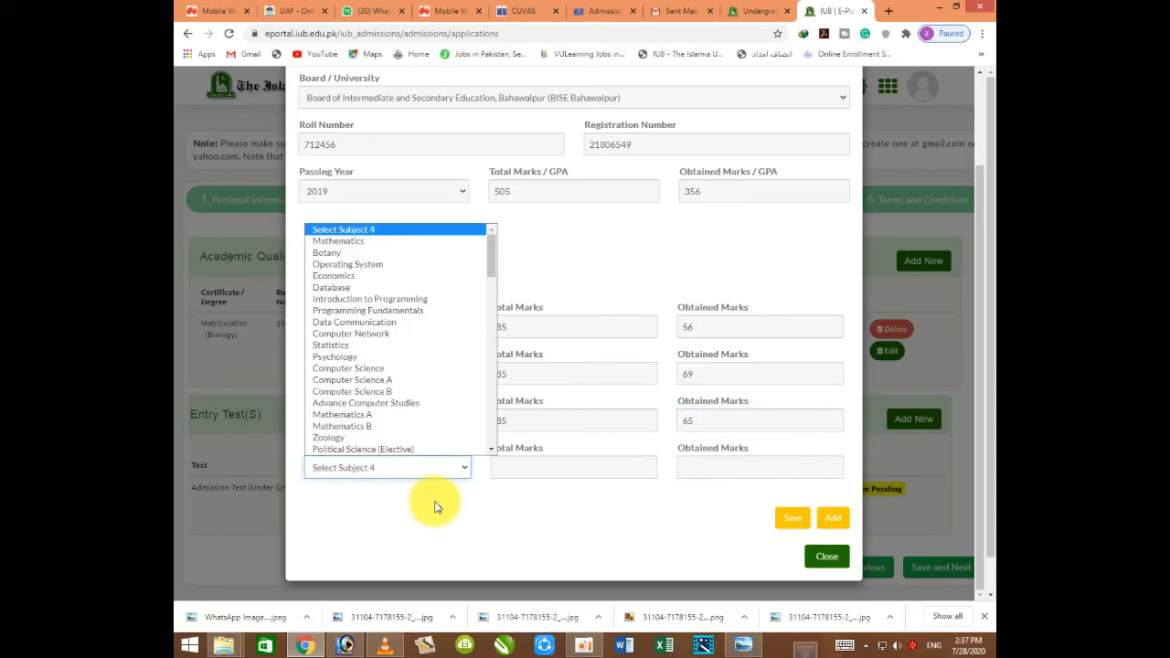
key(e)
key(e)
key(e)
key(e)
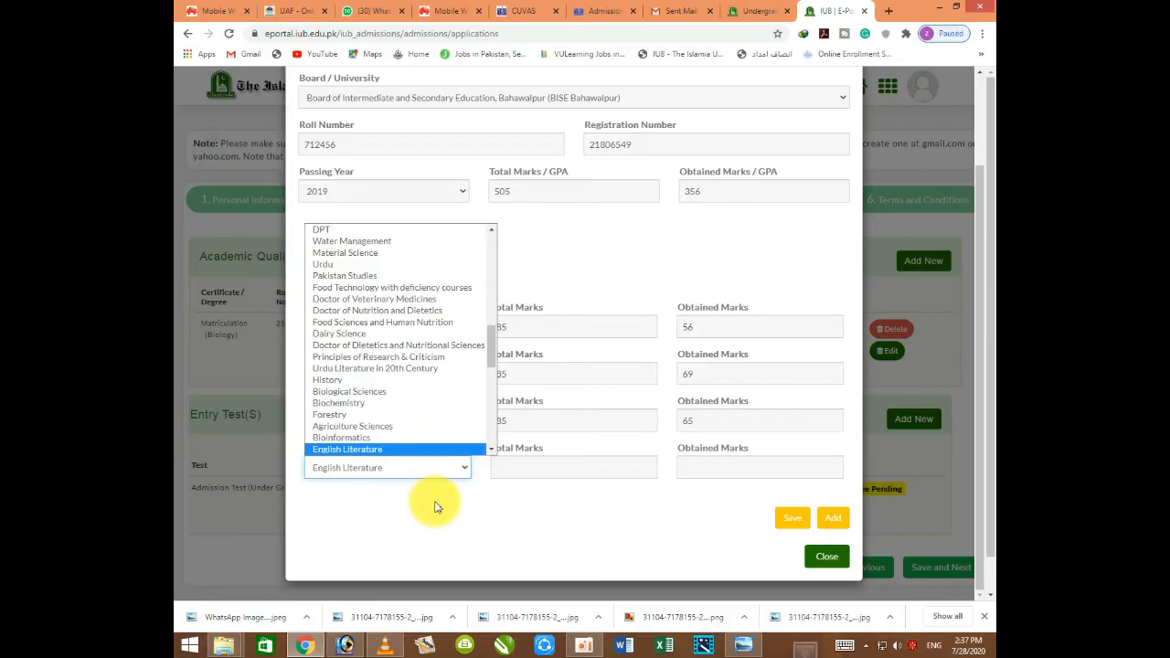
key(Return)
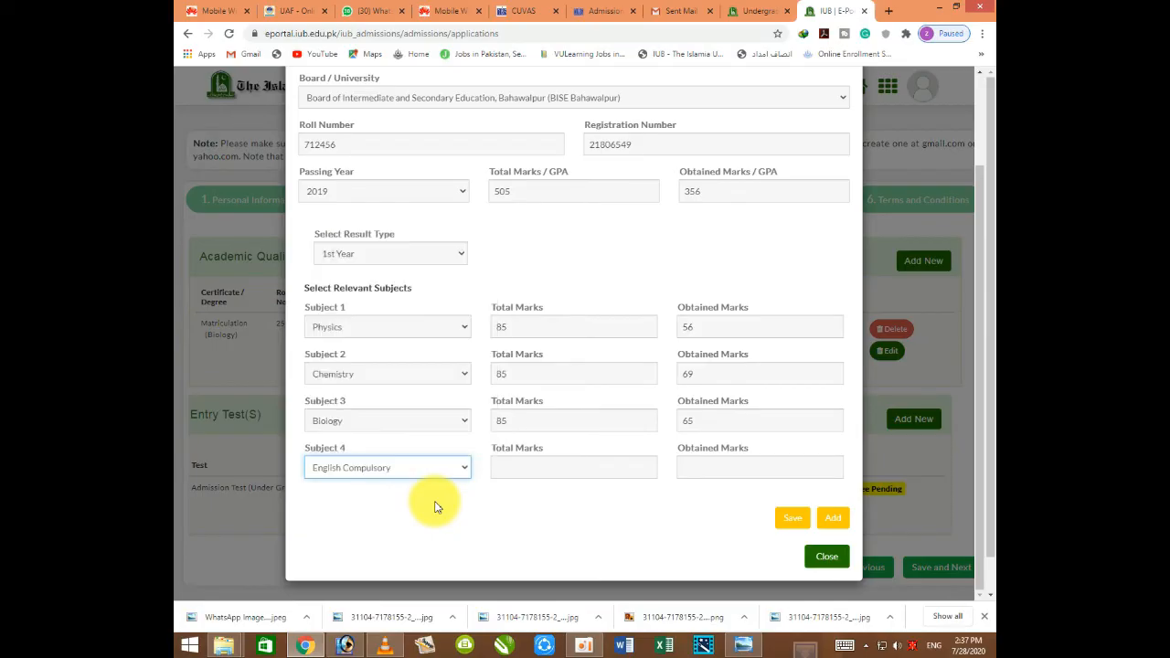
click(568, 470)
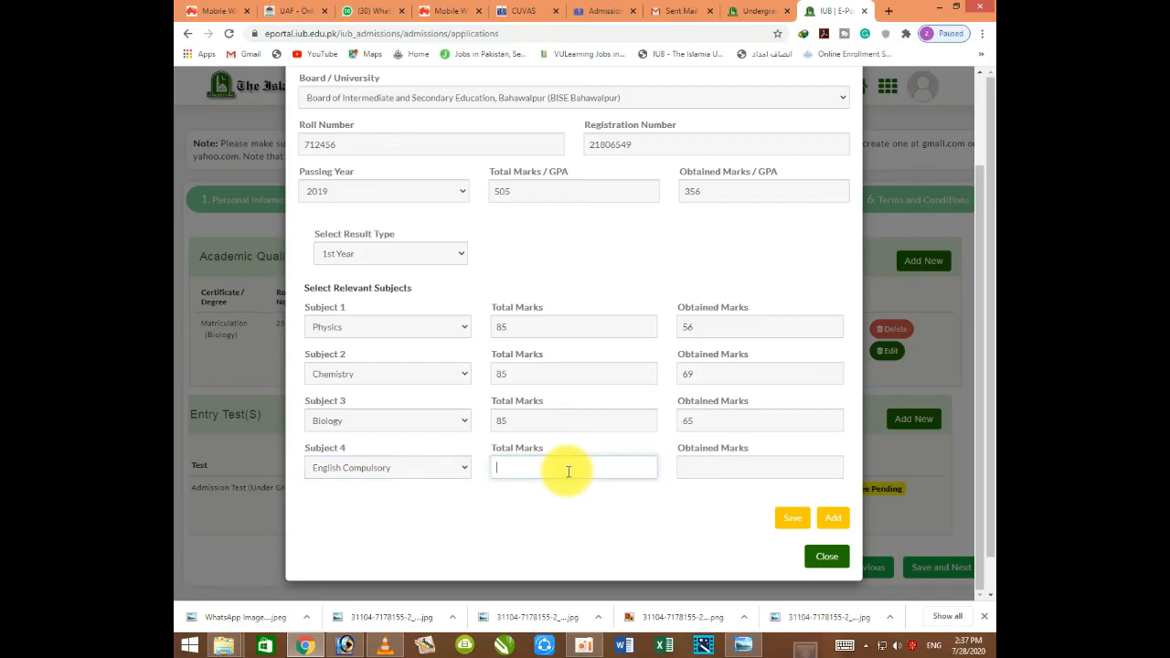
text(100)
click(760, 472)
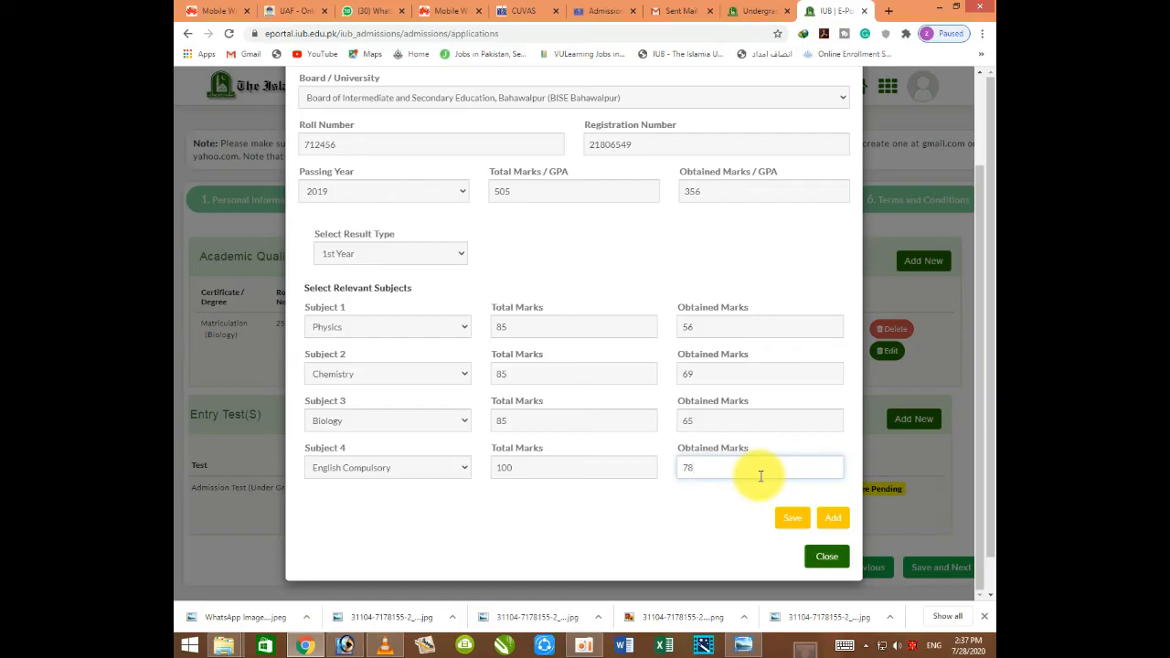
click(832, 519)
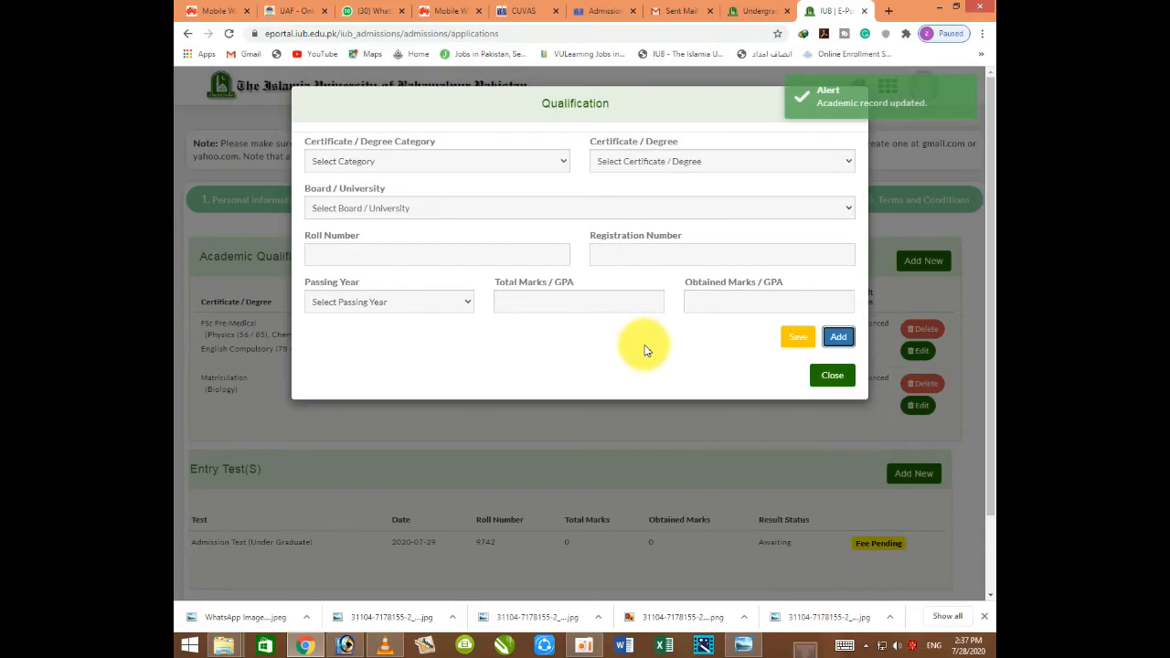
click(821, 378)
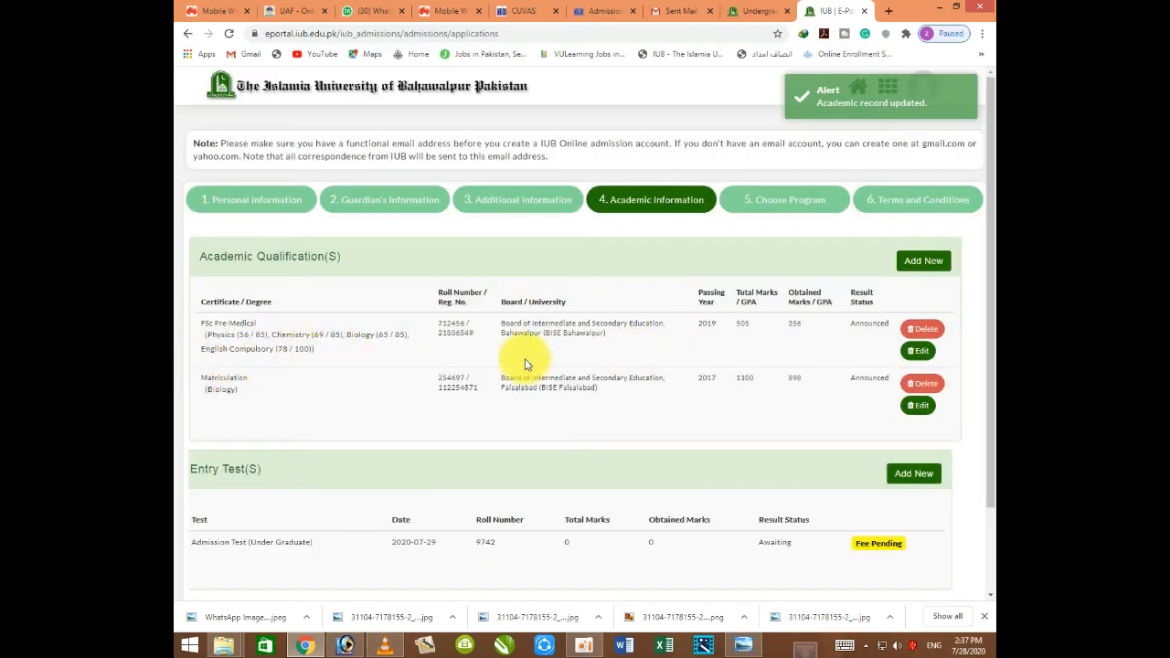
Review the listed qualifications and entry test, then save the Academic Information and continue to Choose Program.
scroll(566, 375, down, 2)
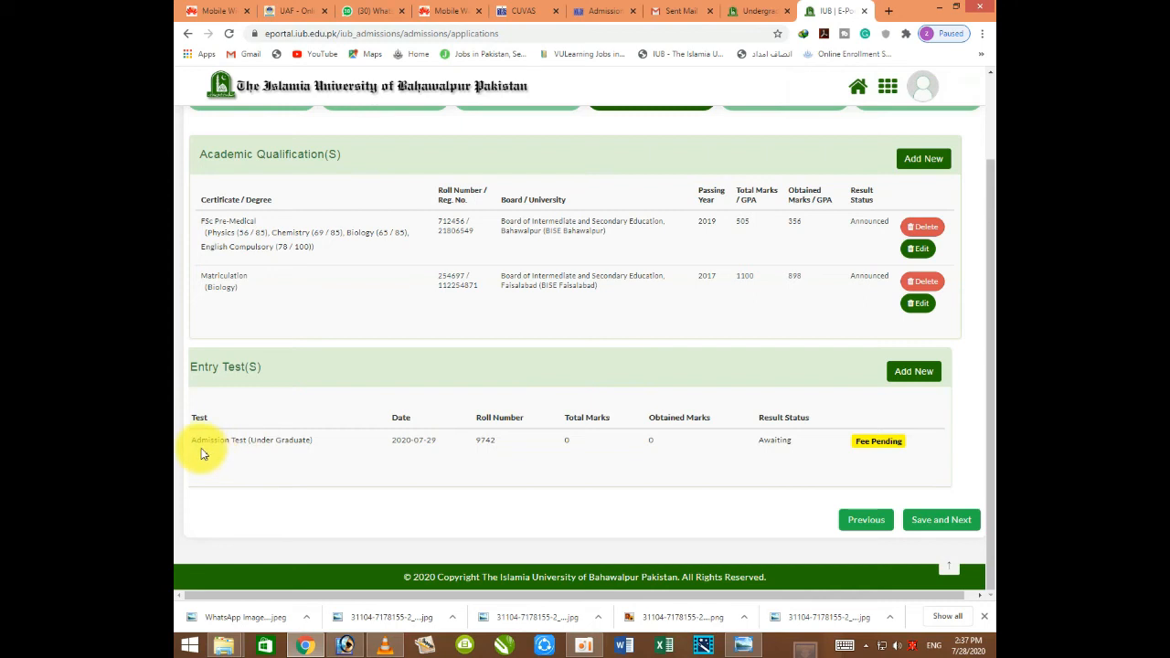
drag(195, 440, 396, 459)
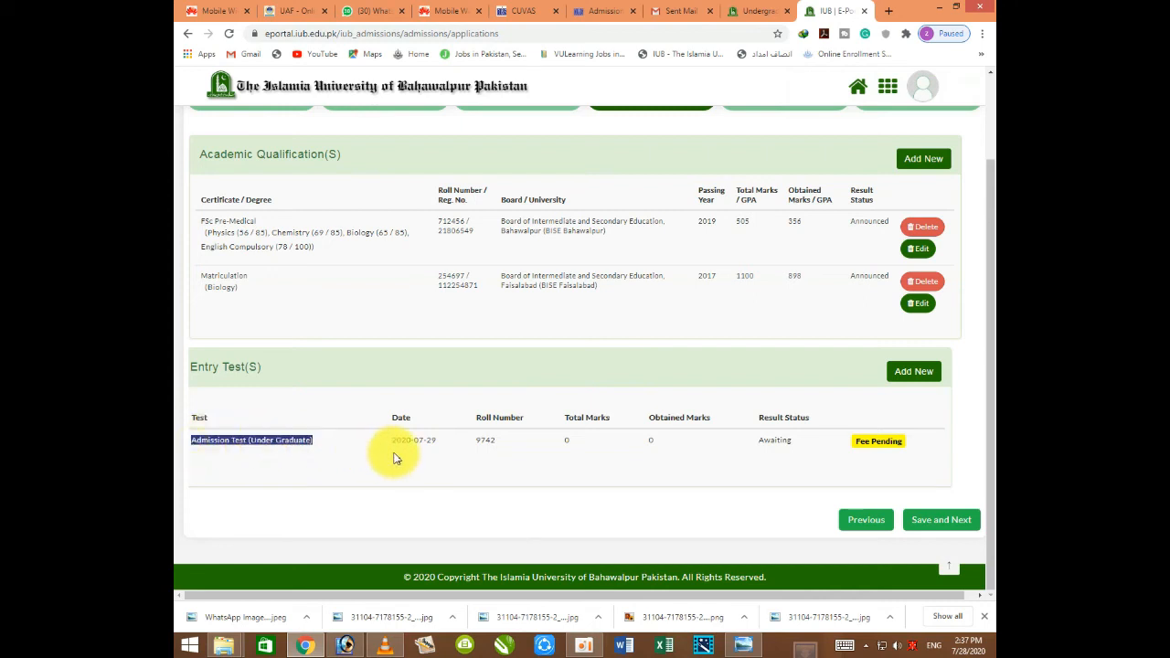
click(396, 459)
scroll(653, 445, up, 2)
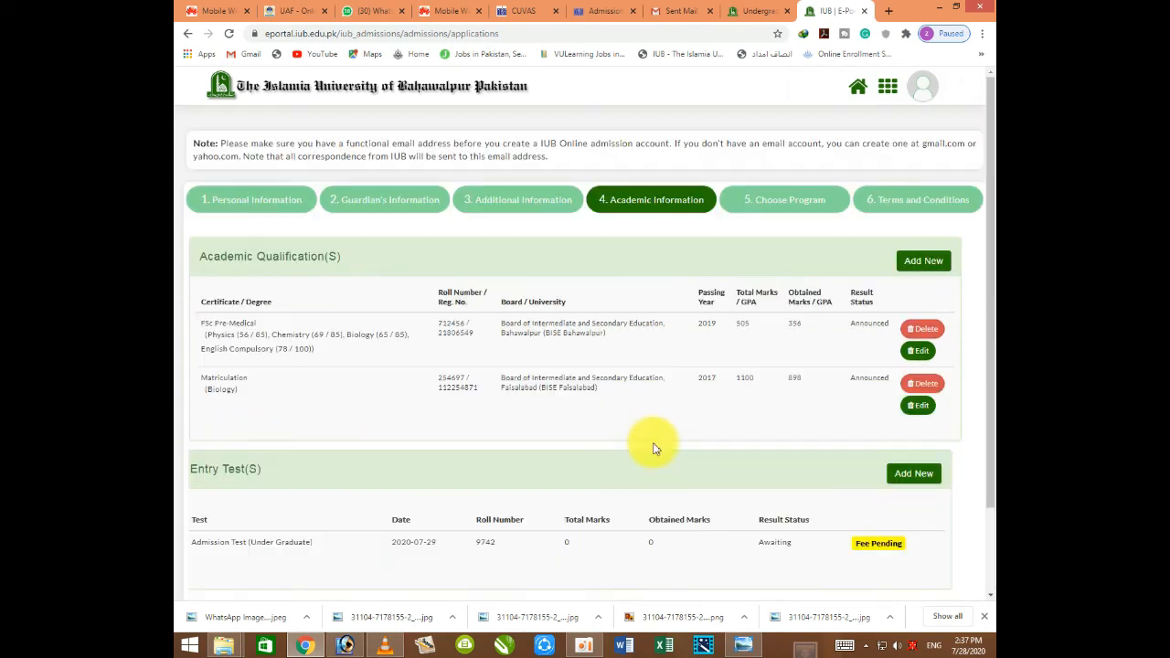
scroll(711, 347, down, 2)
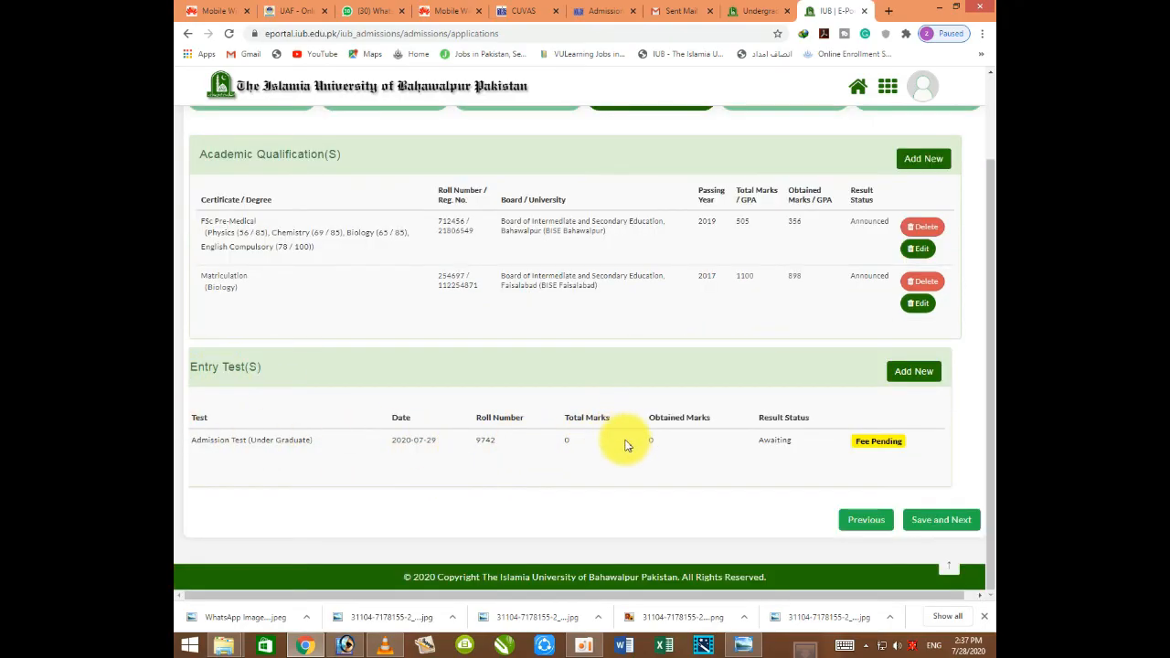
click(943, 521)
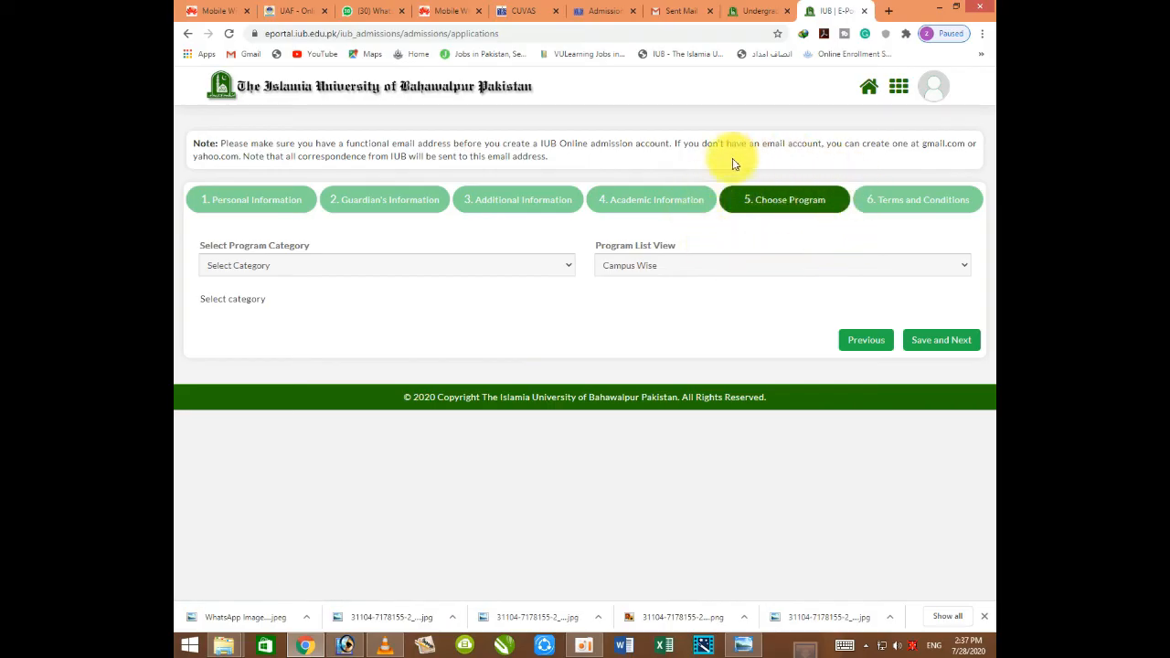
Set the program category to BACHELOR (16 Years) and the program list view to Campus Wise.
click(468, 271)
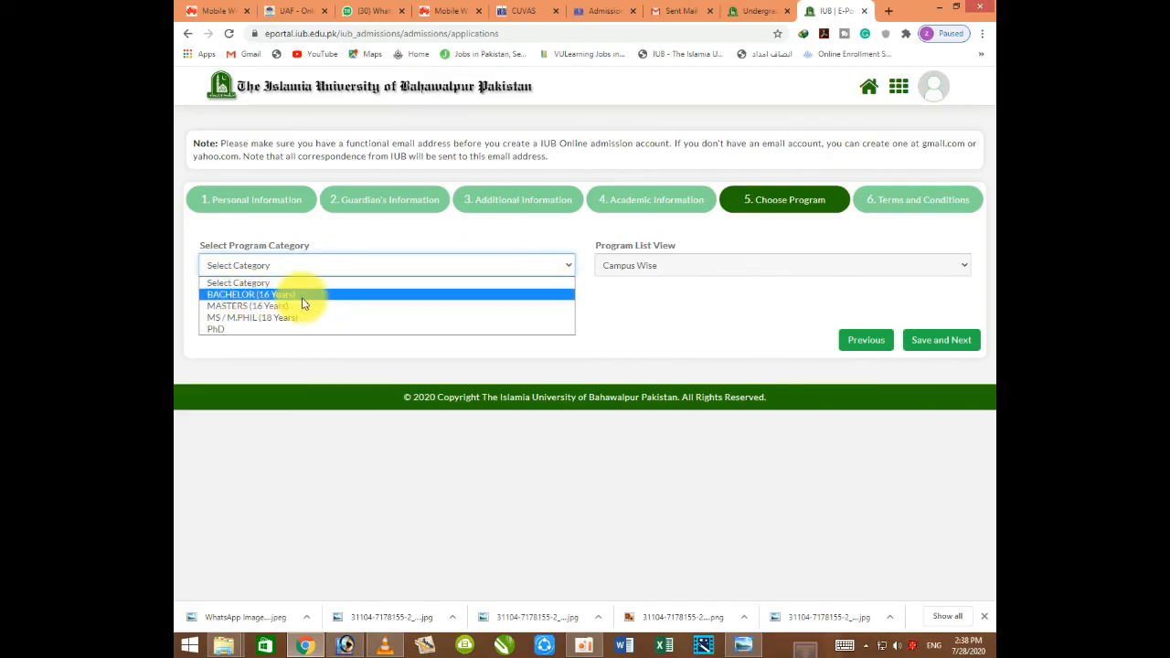
click(274, 294)
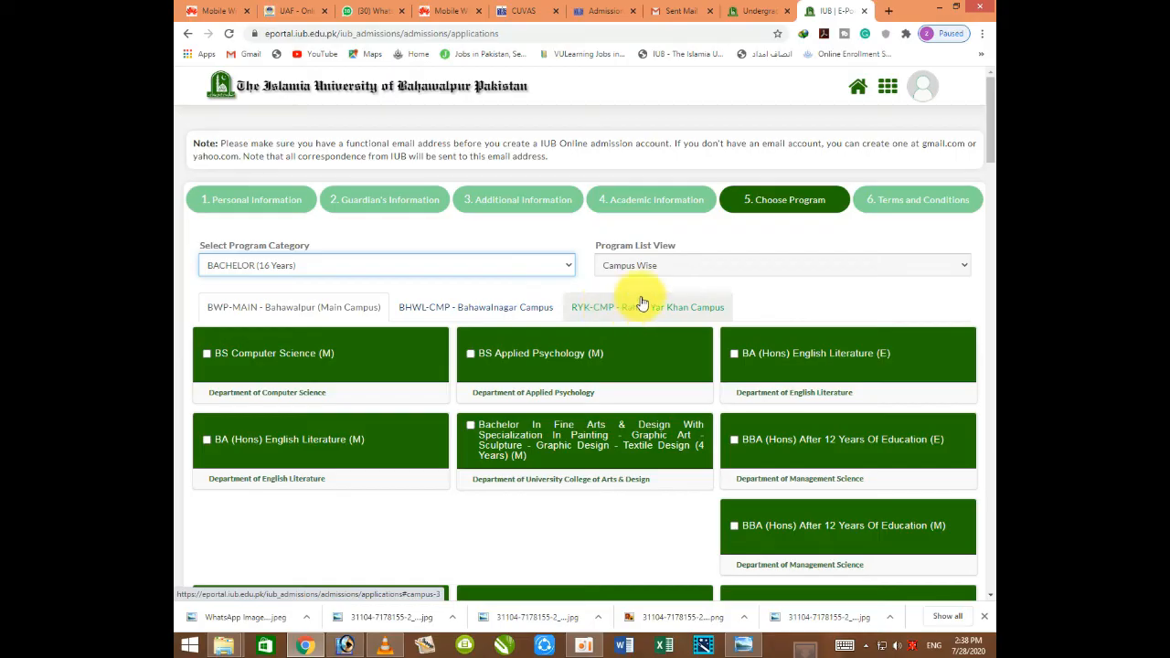
click(634, 273)
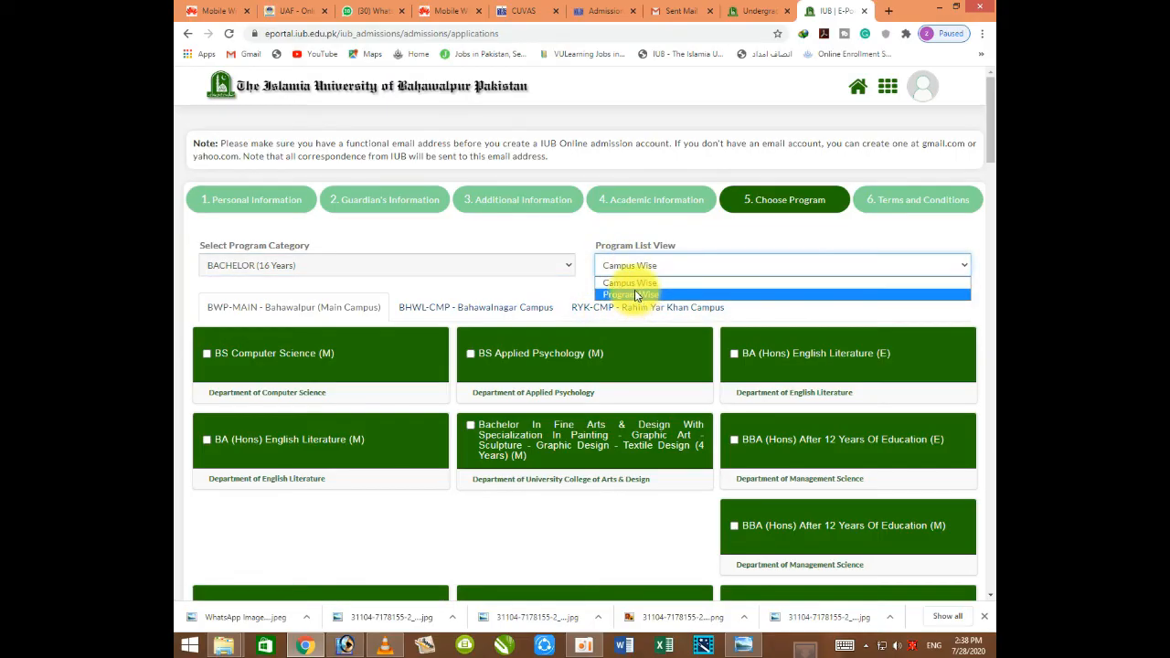
click(629, 283)
scroll(501, 265, down, 1)
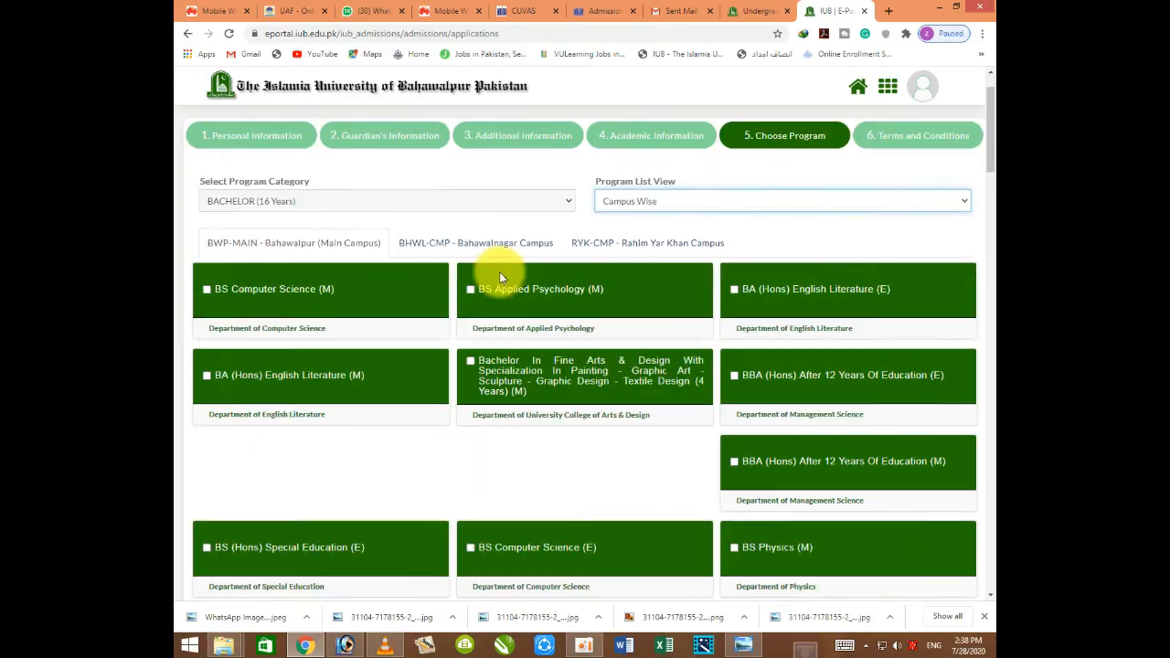
Examine the bachelor programs offered at the Rahim Yar Khan and Bahawalnagar campuses.
scroll(499, 277, down, 1)
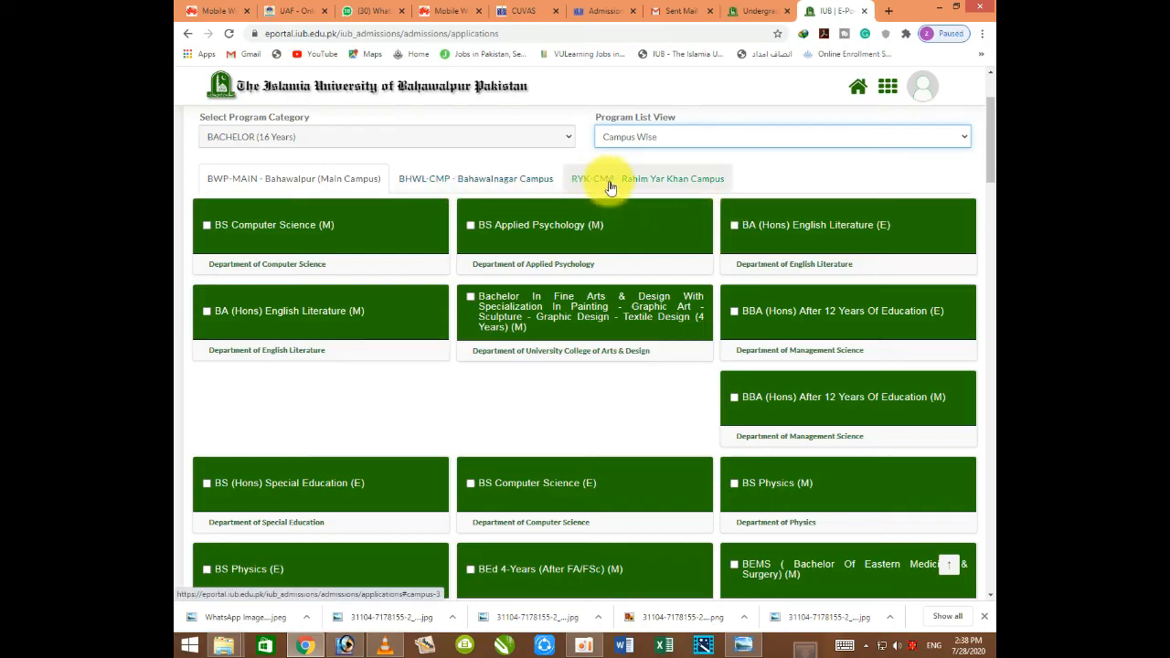
click(655, 187)
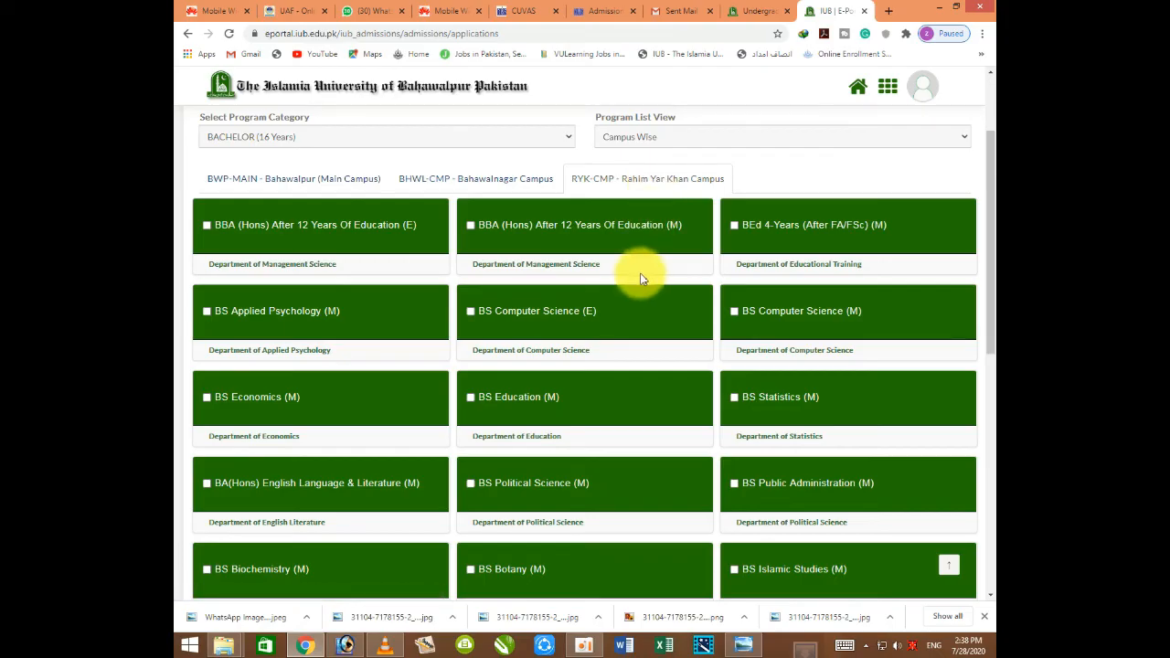
scroll(640, 273, down, 5)
scroll(640, 273, up, 5)
scroll(640, 274, up, 2)
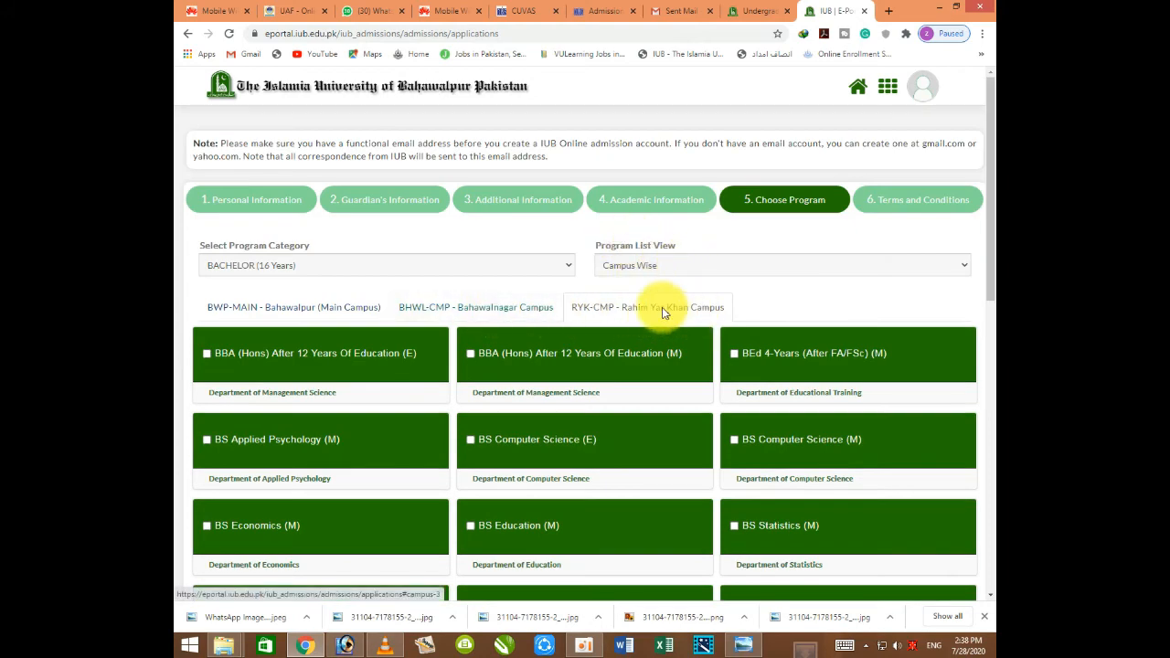
click(464, 314)
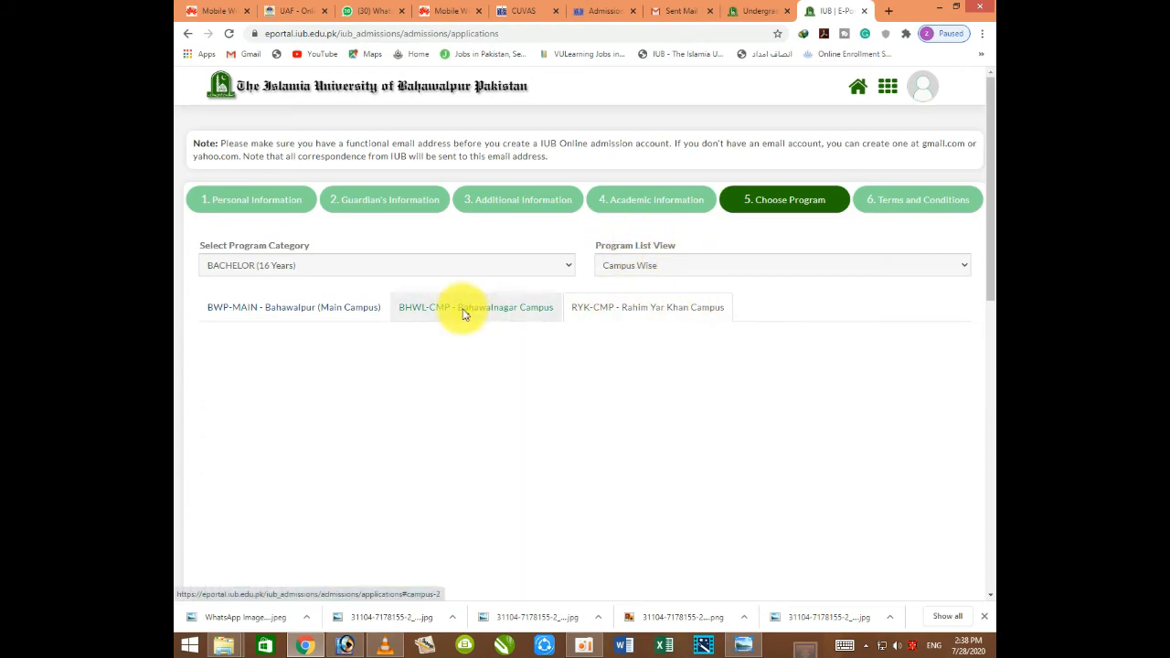
scroll(599, 367, down, 4)
scroll(604, 372, down, 4)
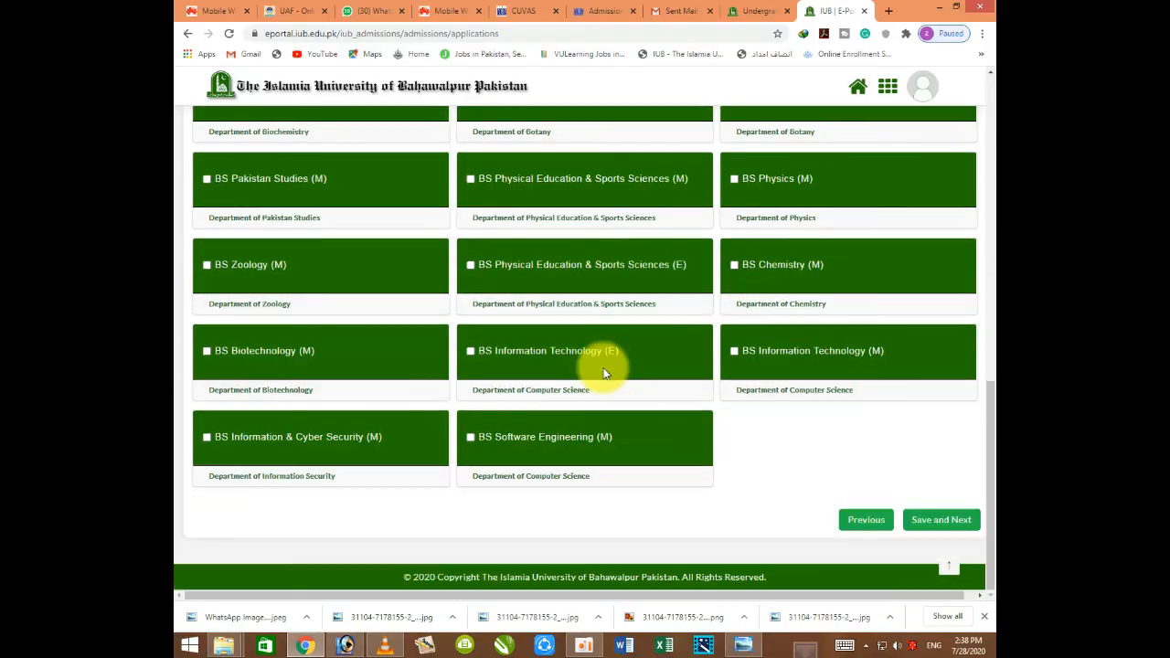
scroll(604, 372, up, 8)
Select BS Zoology (E), BS Zoology (M) and Doctor Of Veterinary Medicine (DVM) (M) from the Bahawalpur Main Campus programs.
click(308, 309)
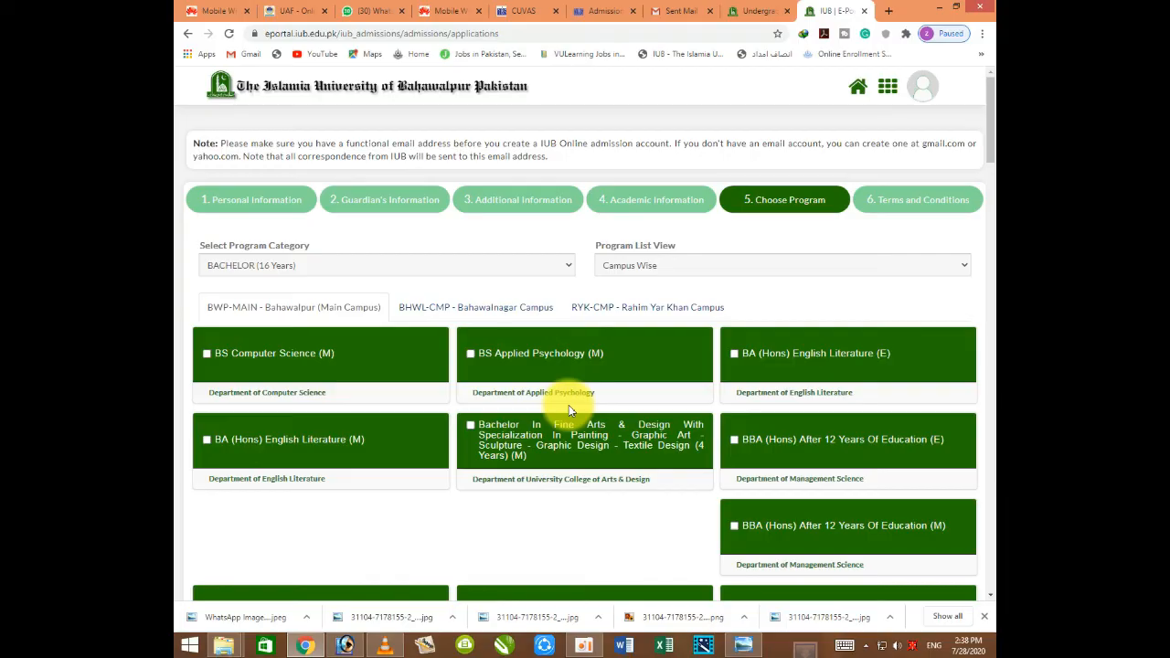
scroll(567, 410, down, 4)
scroll(556, 405, down, 4)
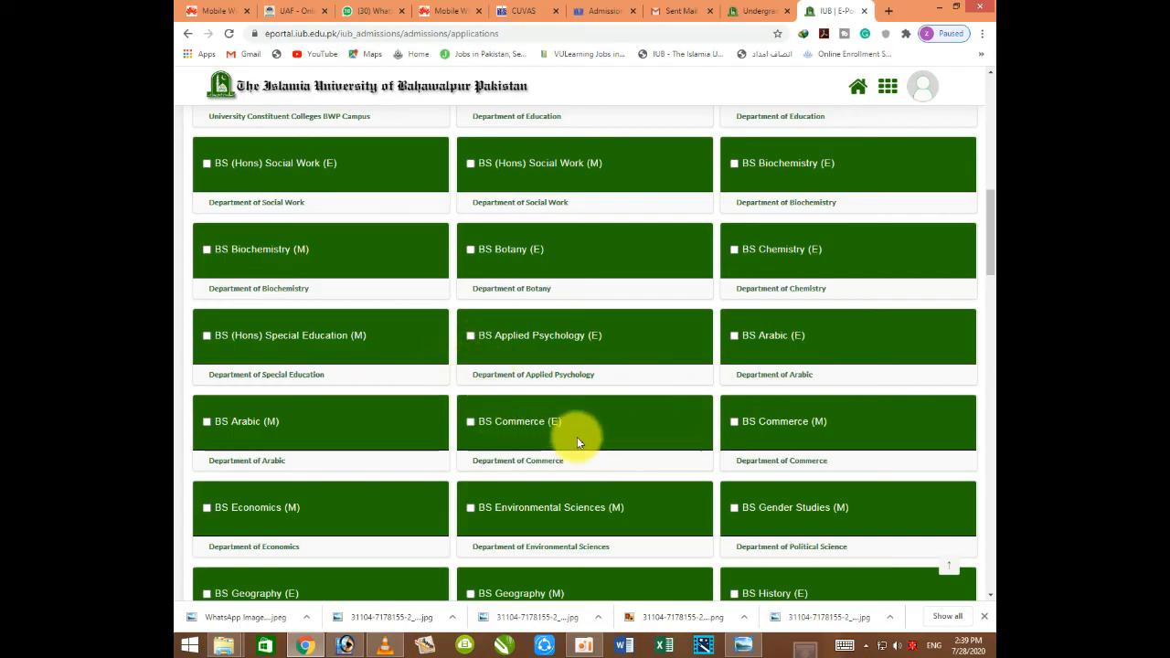
scroll(575, 434, down, 1)
scroll(623, 444, down, 2)
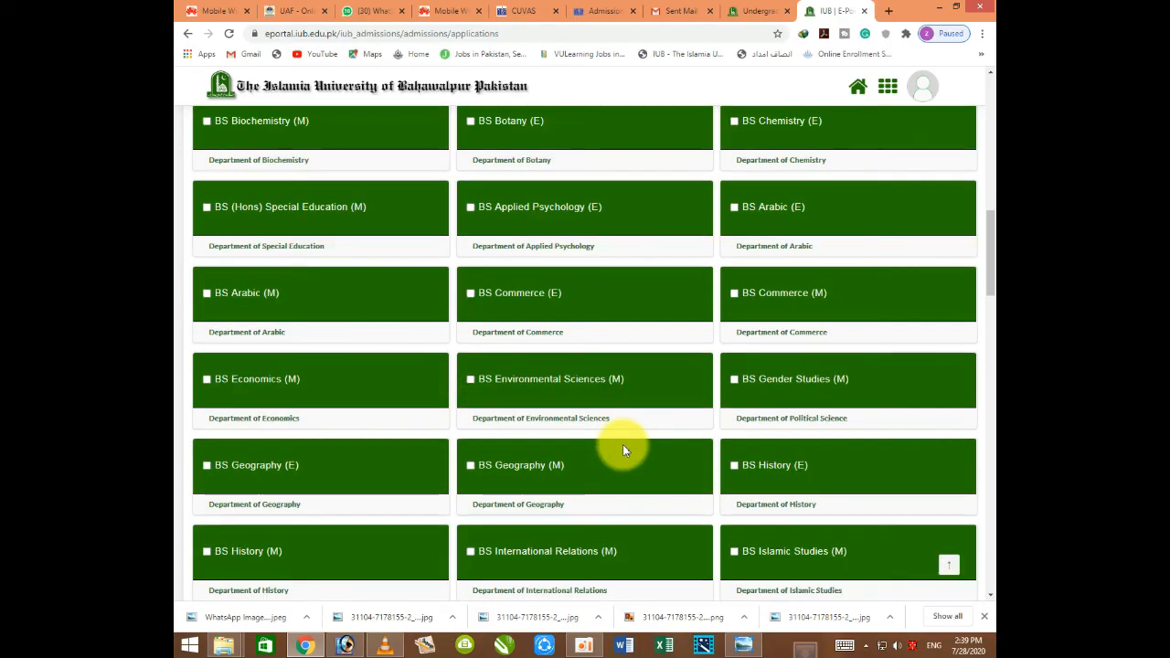
scroll(629, 448, down, 3)
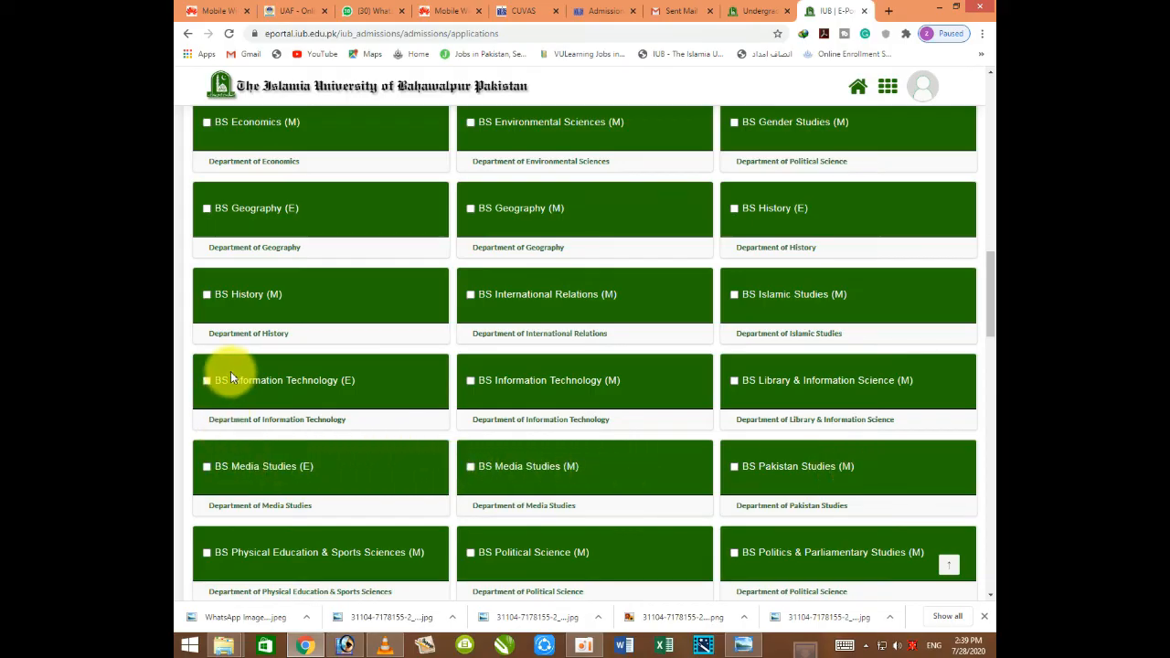
scroll(498, 311, down, 3)
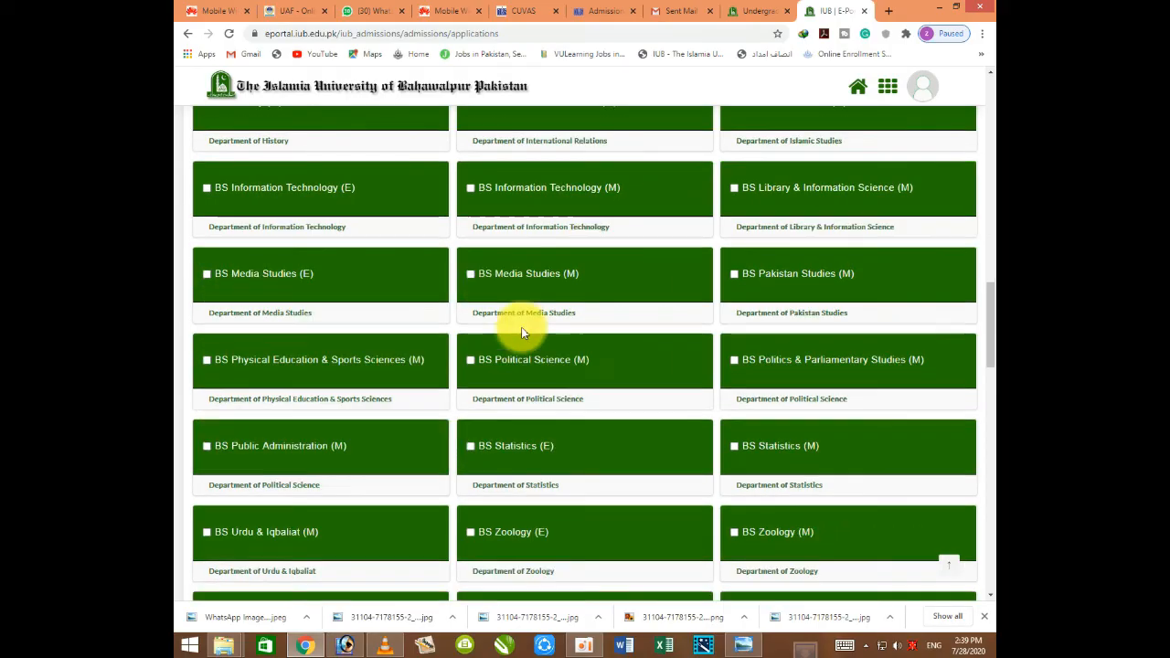
scroll(567, 456, down, 1)
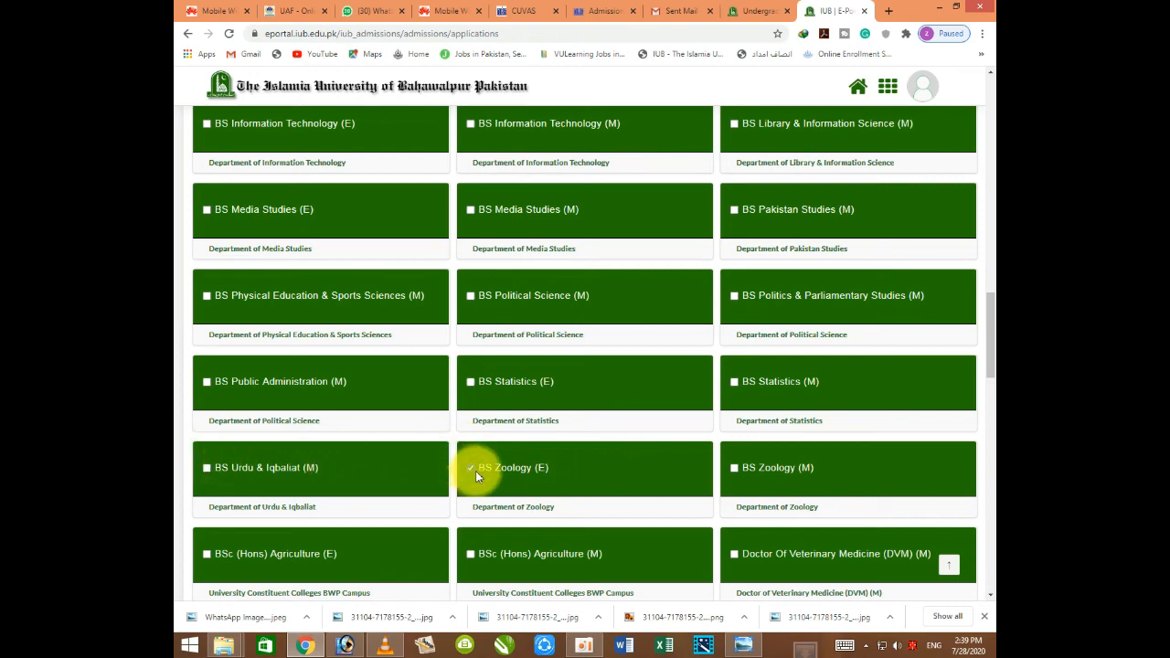
scroll(687, 471, down, 2)
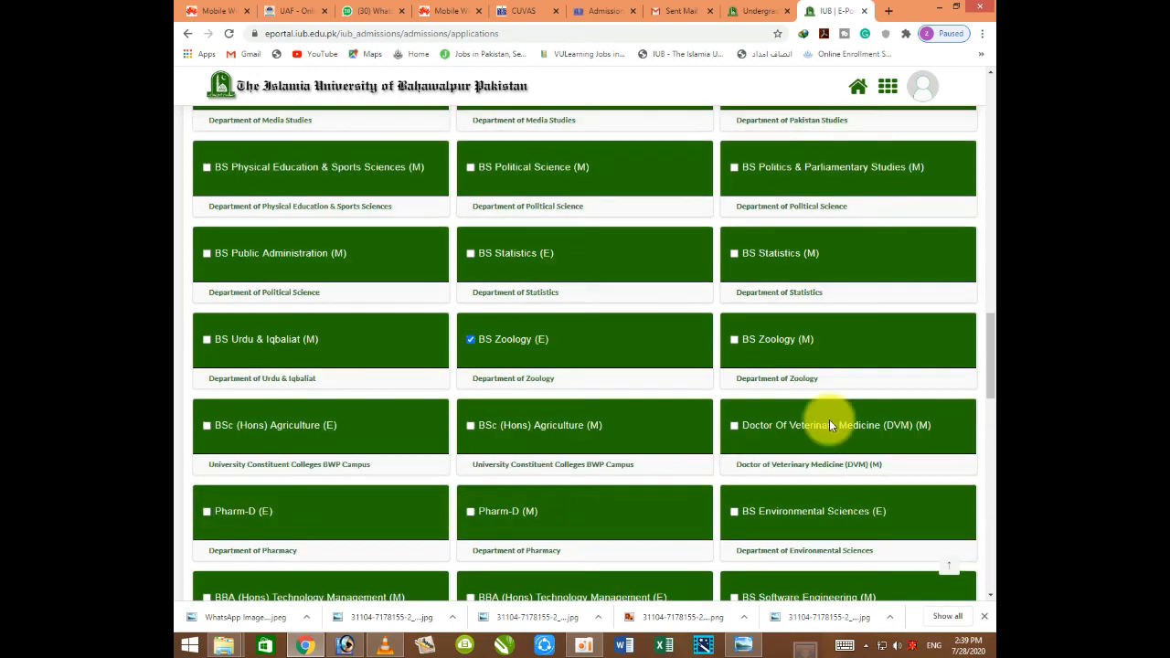
click(735, 339)
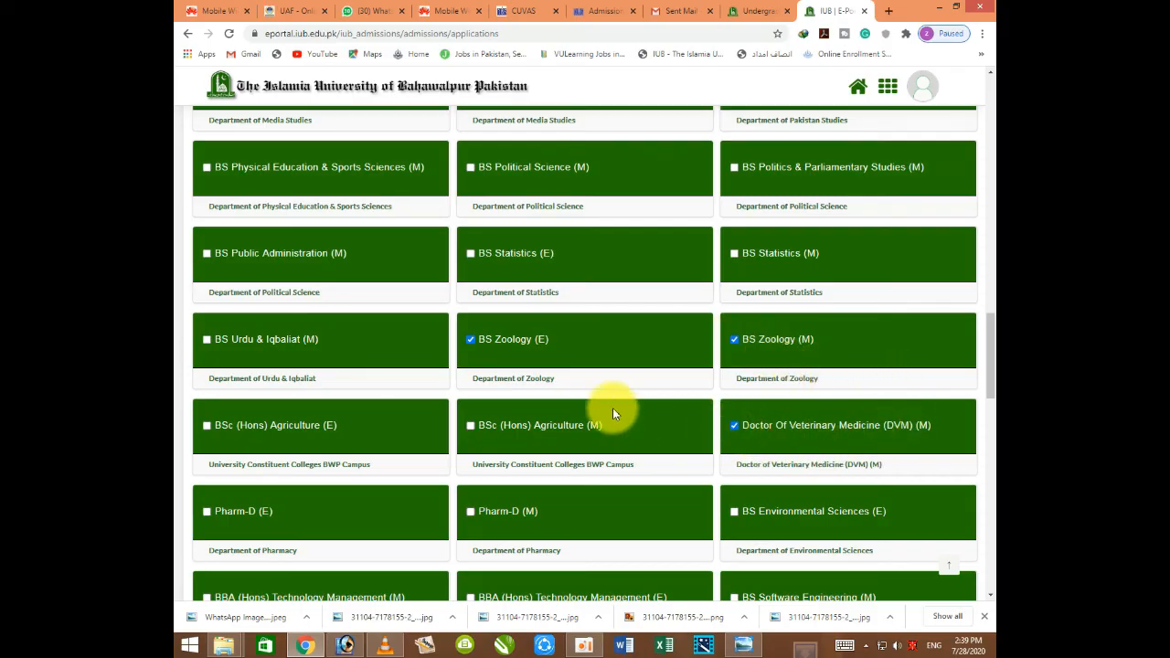
Select BSc (Hons) Agriculture (M) and Pharm-D (E) among the Main Campus programs.
scroll(477, 430, down, 1)
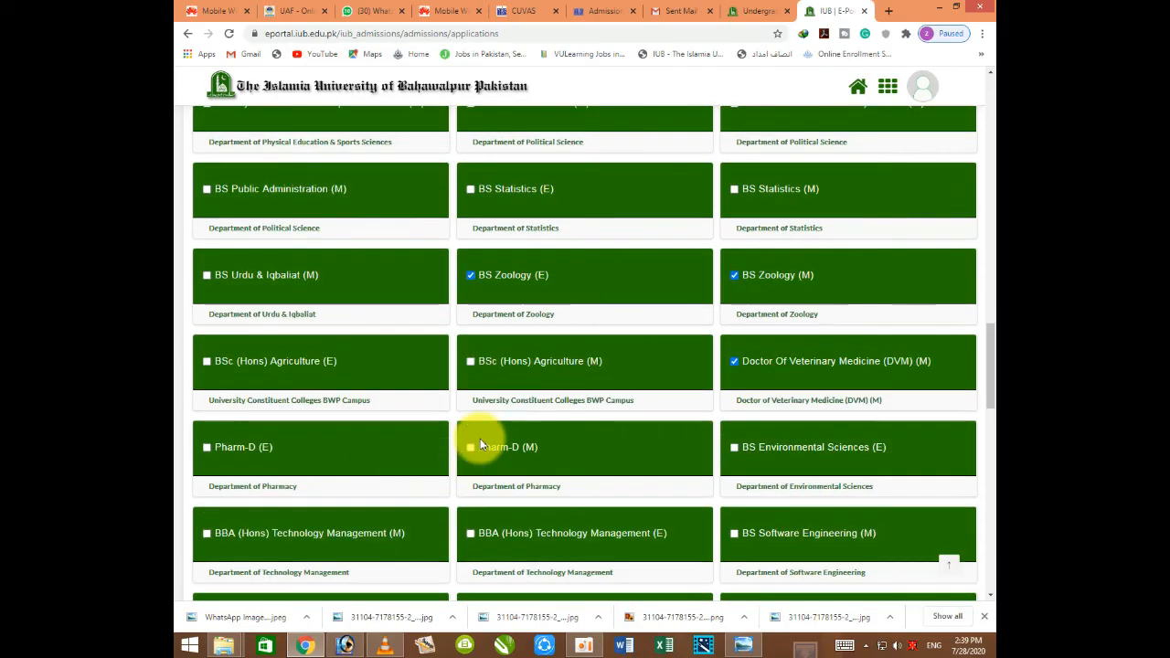
click(470, 361)
scroll(607, 397, down, 3)
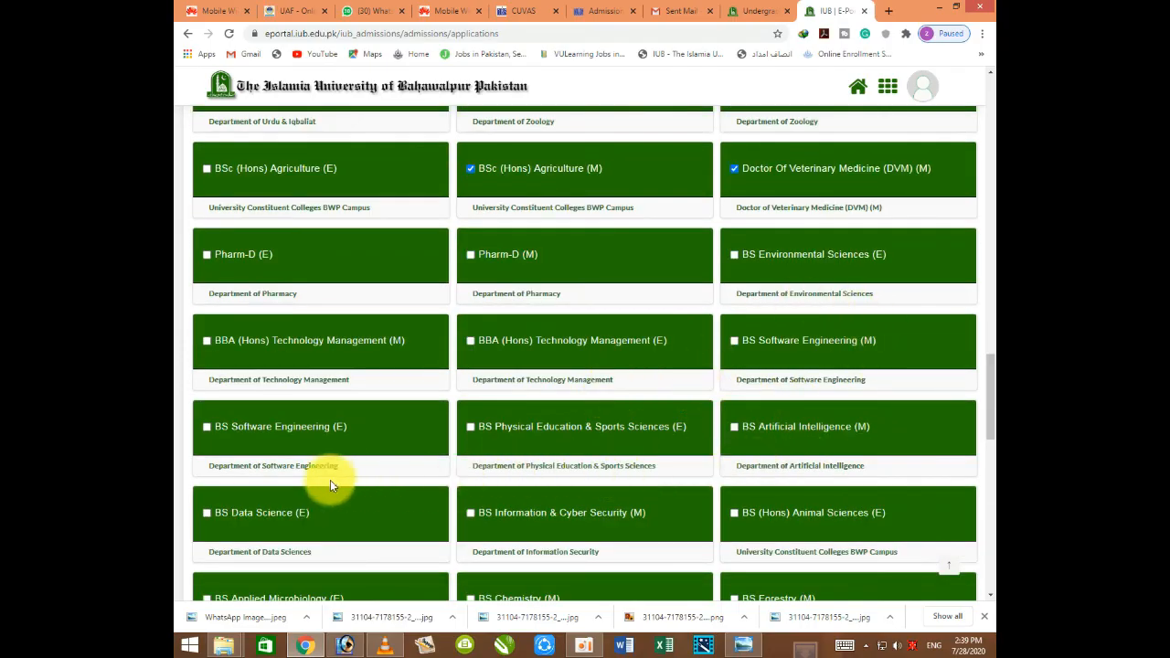
click(202, 254)
Select BS Botany (M) and BS Biotechnology (M), then save the program choices and continue to Terms and Conditions.
scroll(753, 443, down, 3)
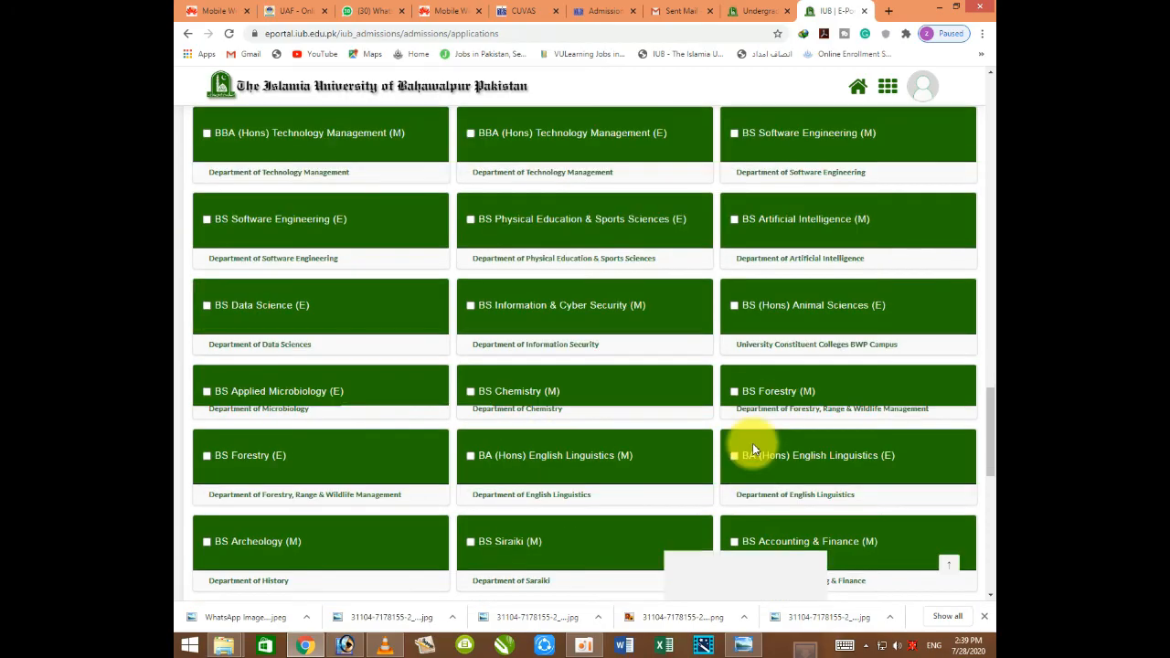
scroll(723, 442, down, 5)
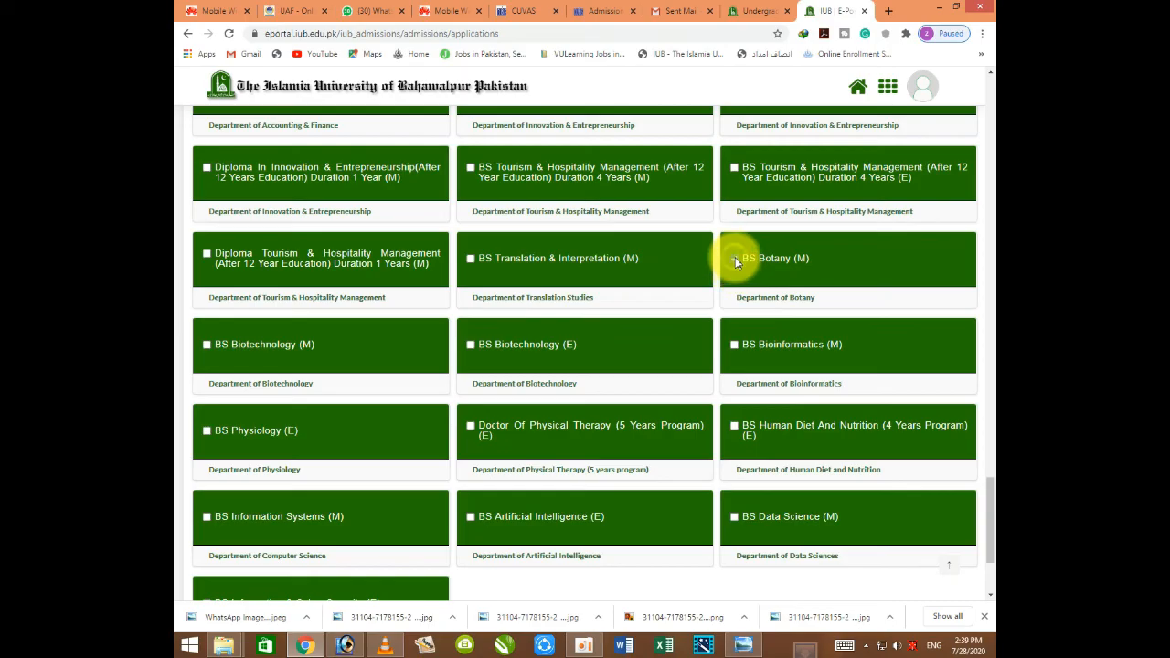
click(207, 344)
scroll(707, 344, down, 2)
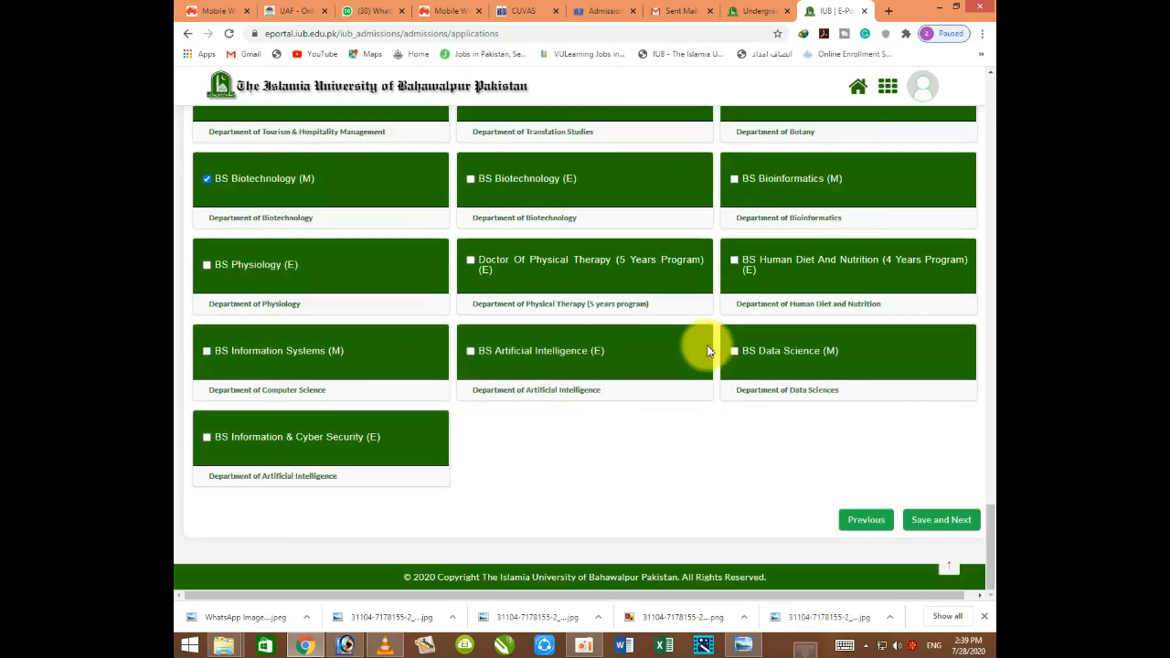
click(933, 521)
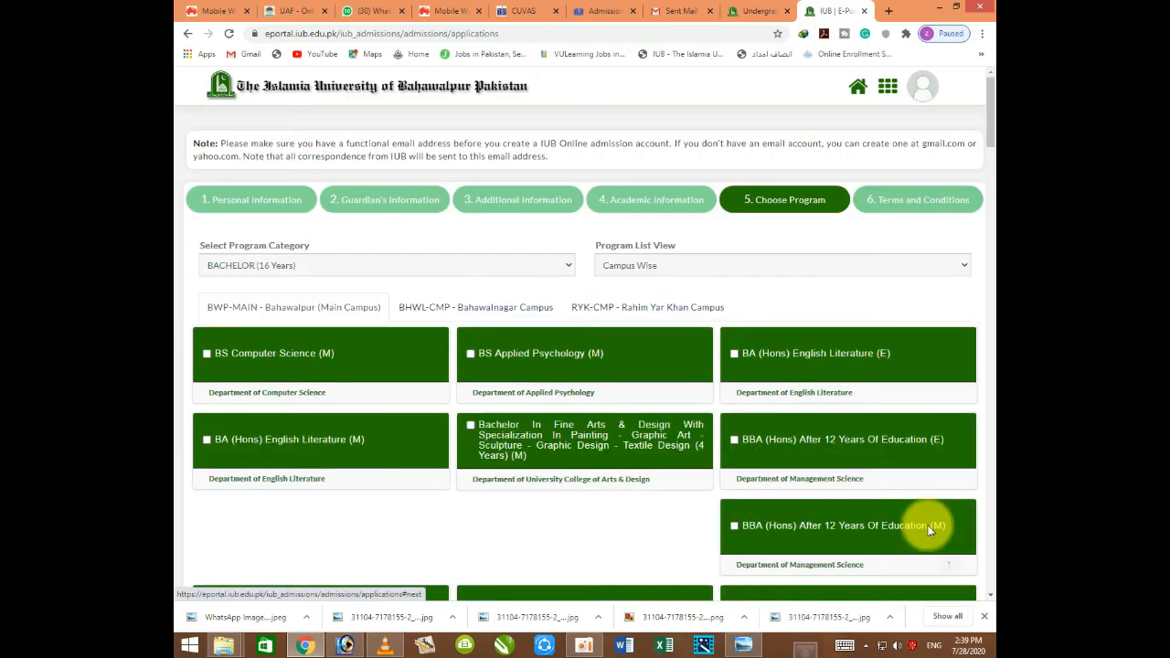
Accept the university's terms and conditions by entering the applicant's full name, and save the application.
scroll(393, 344, down, 1)
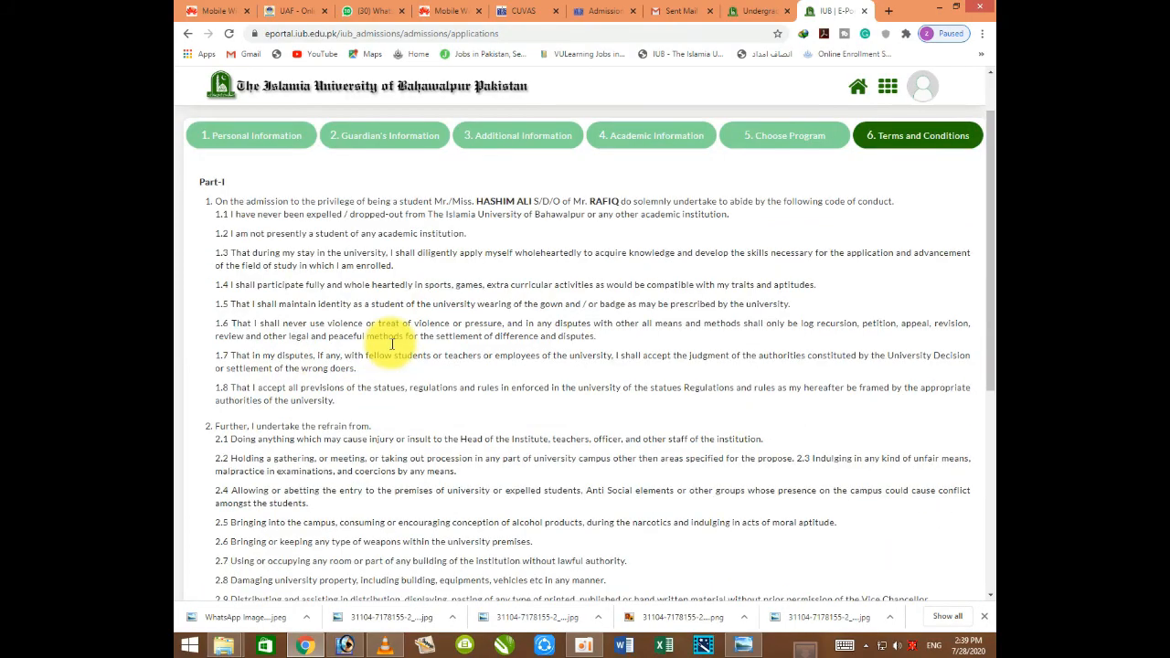
scroll(393, 344, up, 1)
drag(226, 271, 530, 276)
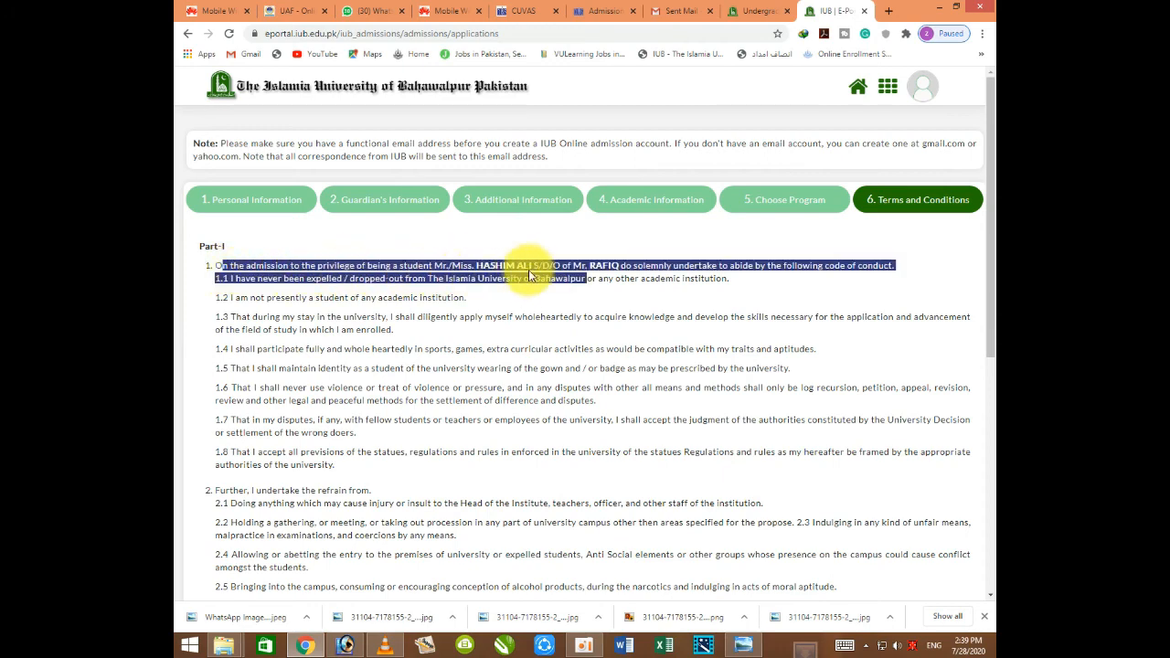
click(530, 276)
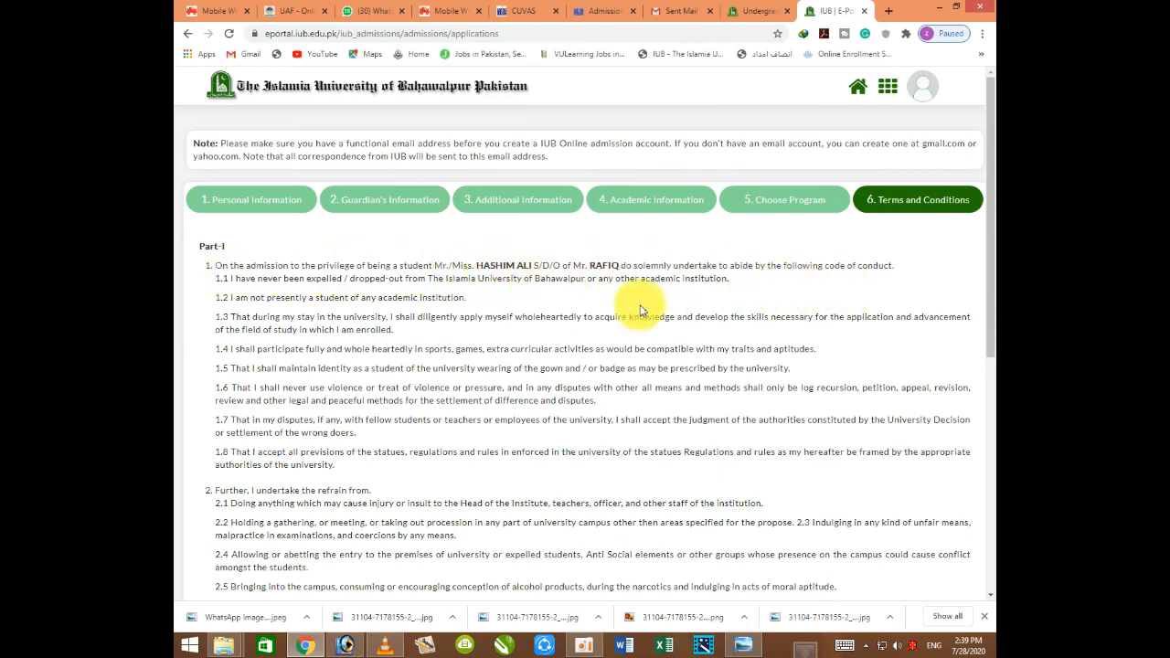
scroll(420, 387, down, 7)
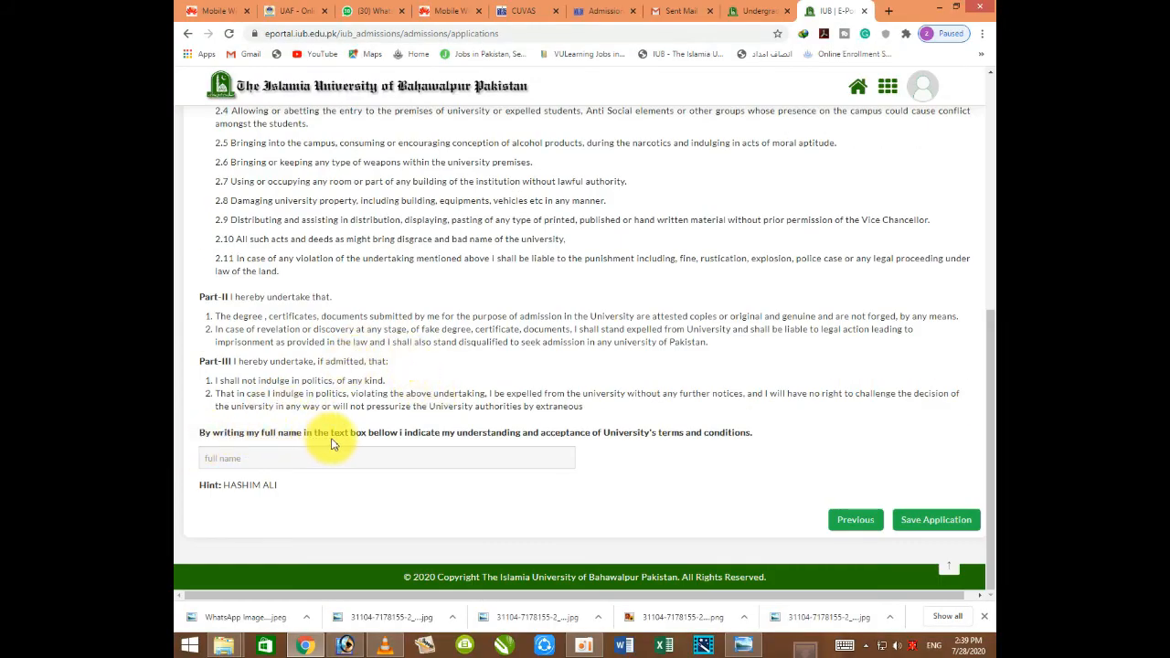
click(257, 459)
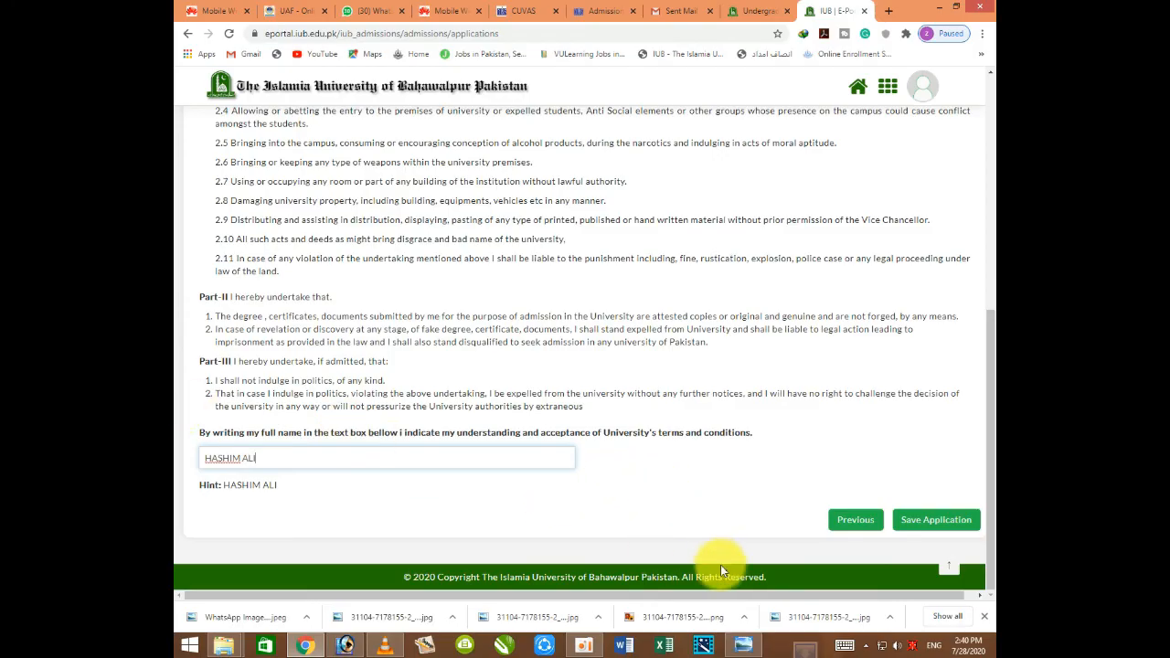
click(967, 526)
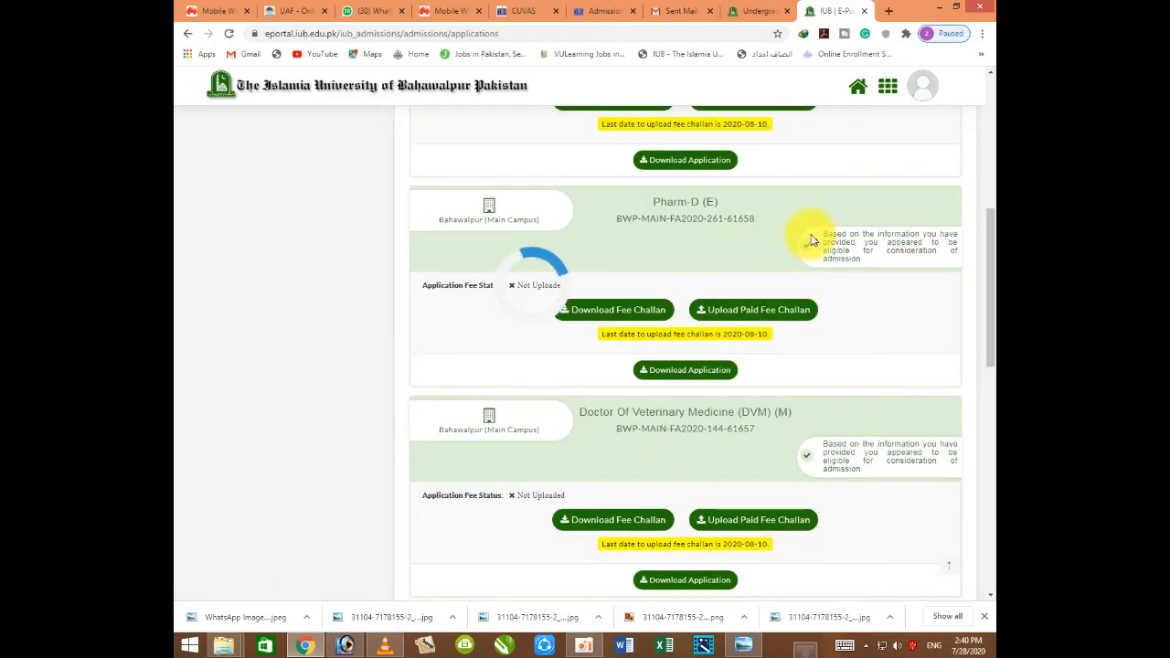
Review the application list, checking each program's eligibility, fee status and fee challan options.
scroll(793, 272, up, 3)
scroll(794, 272, down, 3)
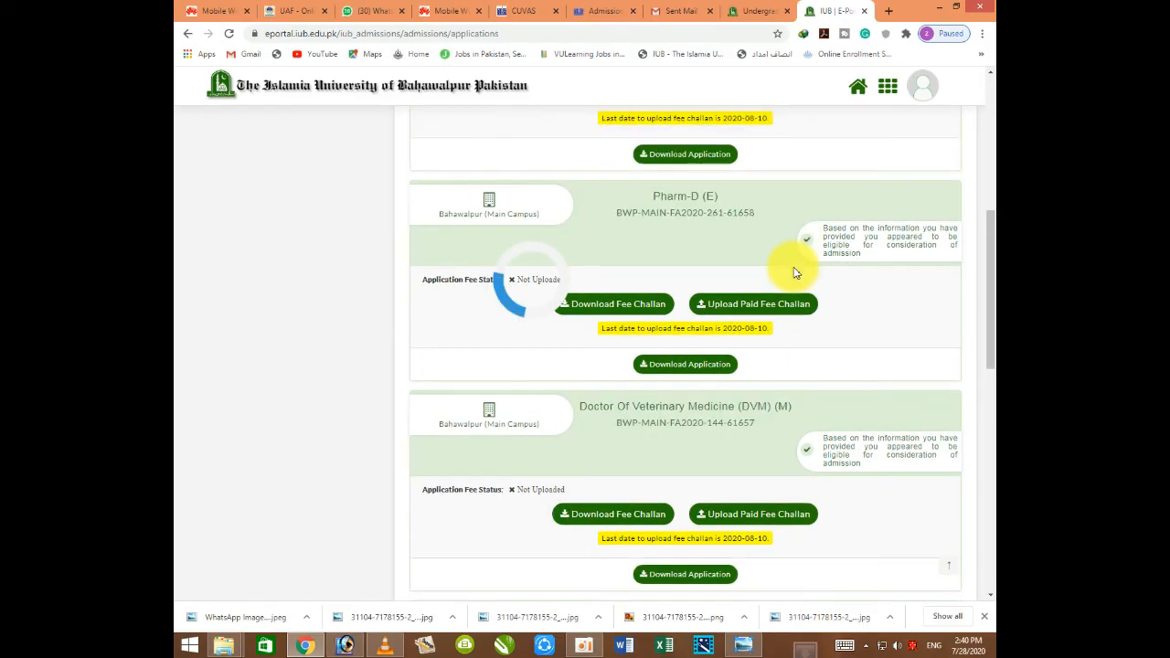
scroll(691, 447, down, 4)
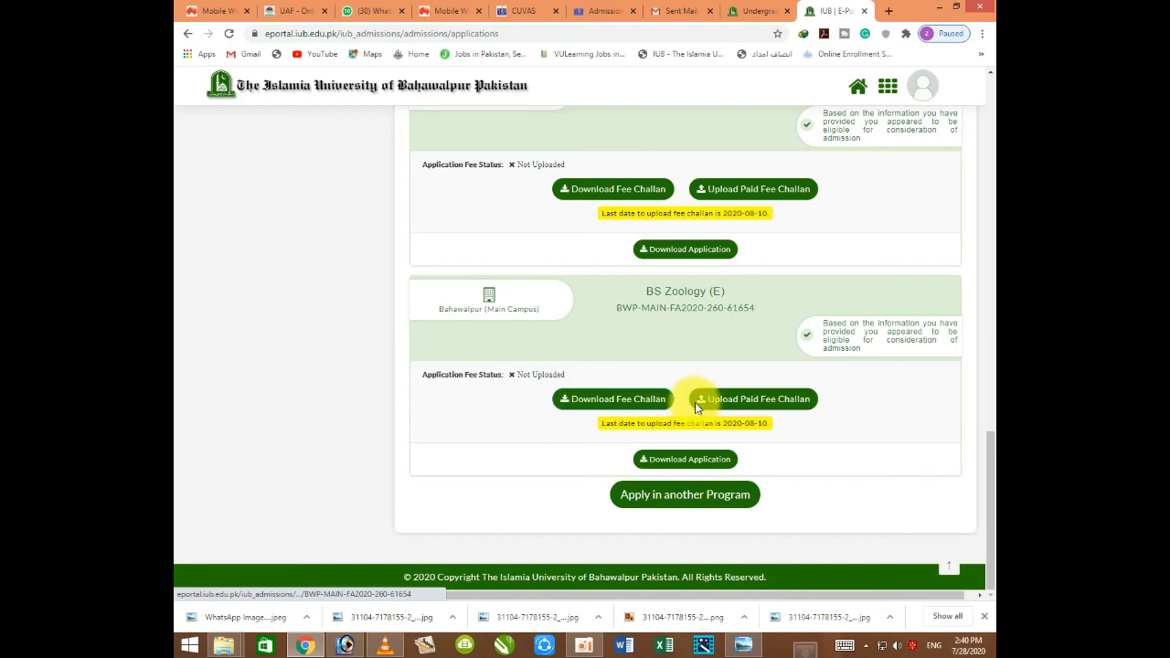
scroll(720, 383, up, 5)
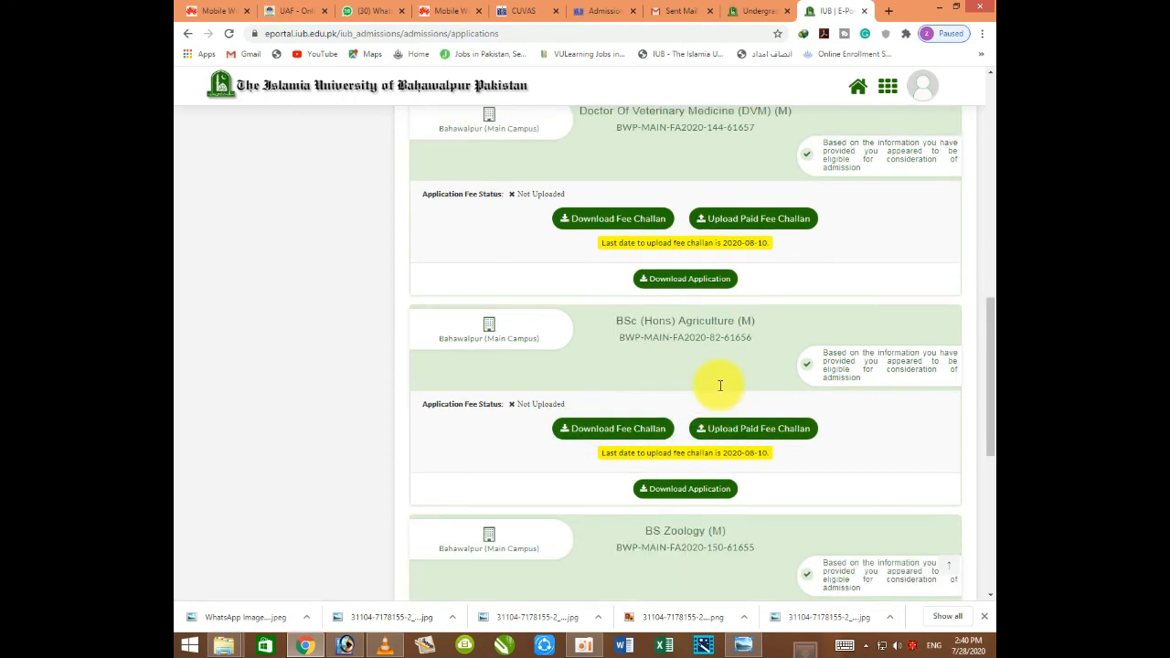
scroll(677, 283, up, 10)
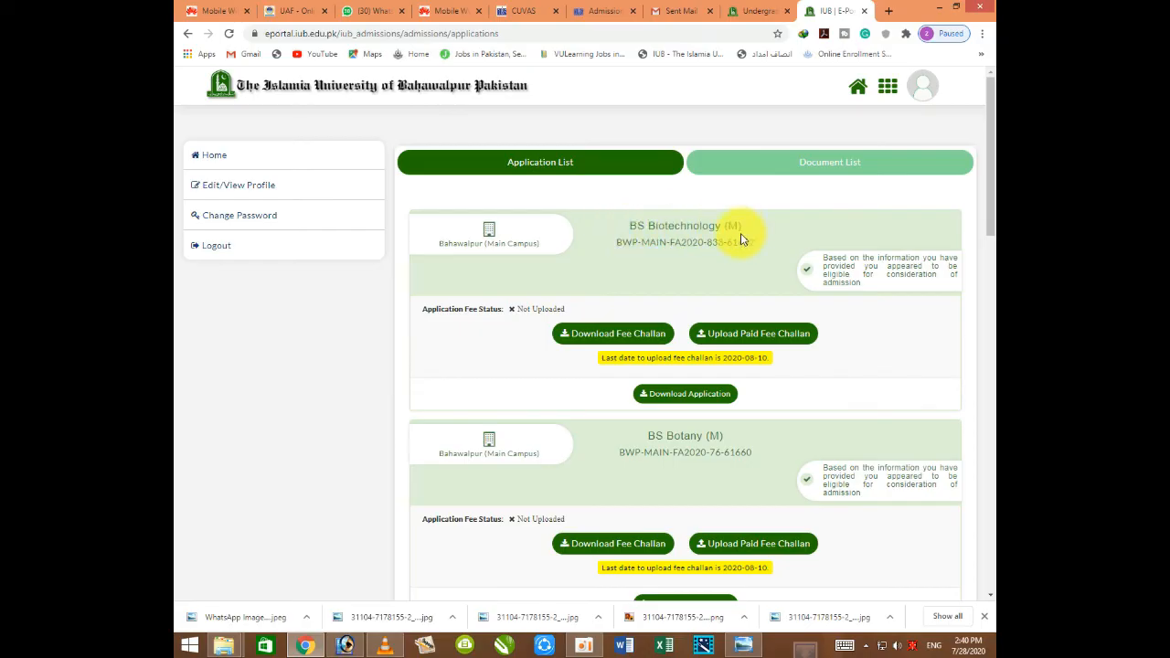
scroll(658, 309, down, 1)
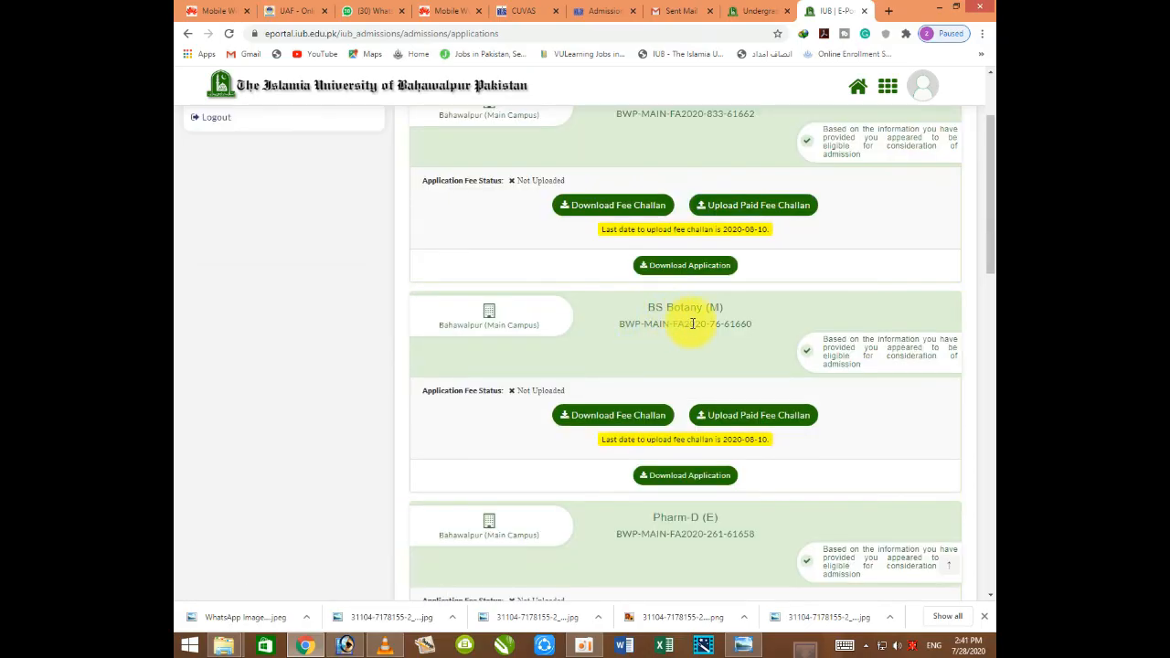
scroll(645, 342, down, 1)
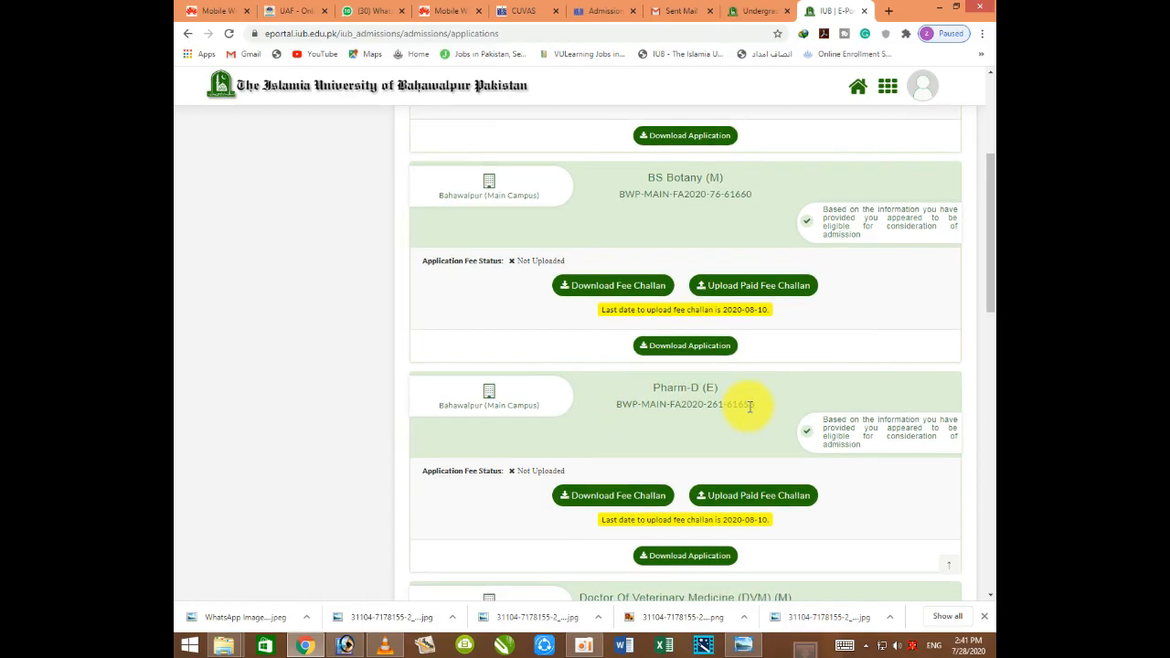
Look through the remaining program applications, from Pharm-D (E) down to BS Zoology (E), and return to BS Biotechnology (M).
scroll(669, 418, down, 1)
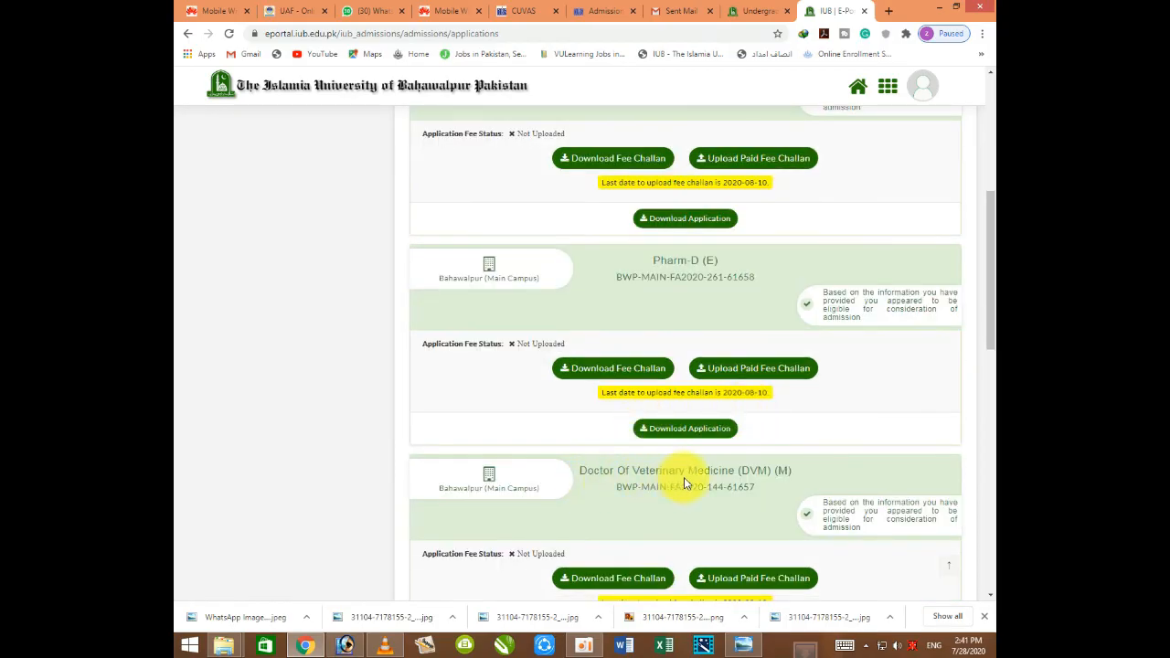
scroll(684, 483, down, 2)
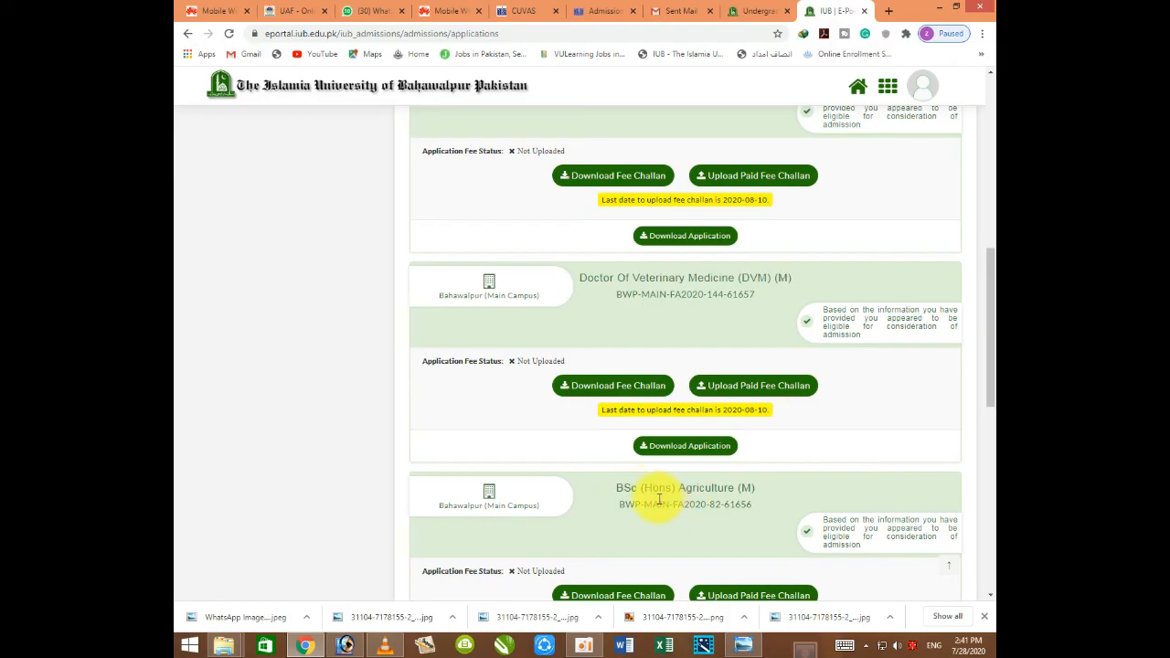
scroll(659, 499, down, 3)
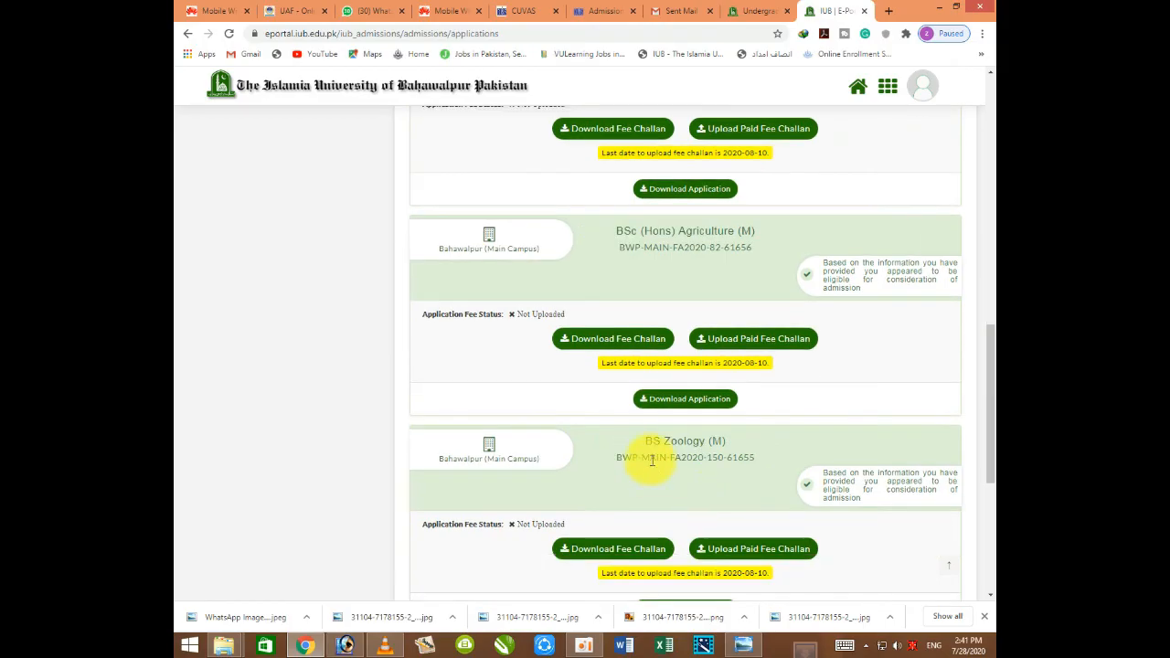
scroll(677, 441, down, 3)
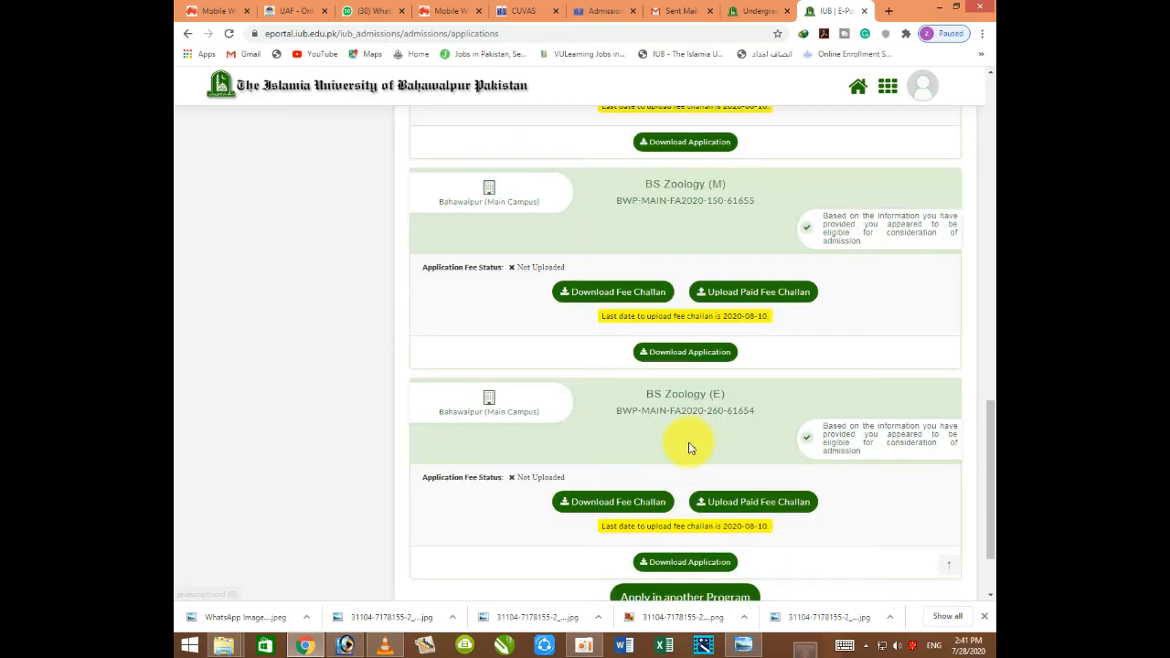
scroll(674, 399, down, 2)
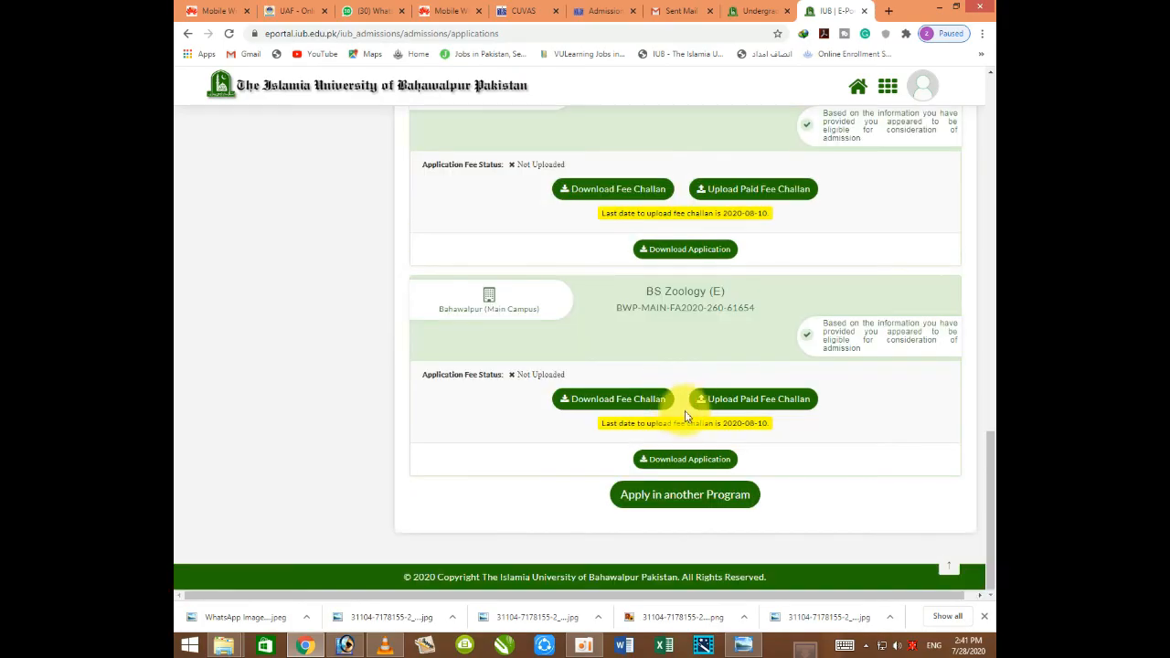
scroll(684, 407, up, 2)
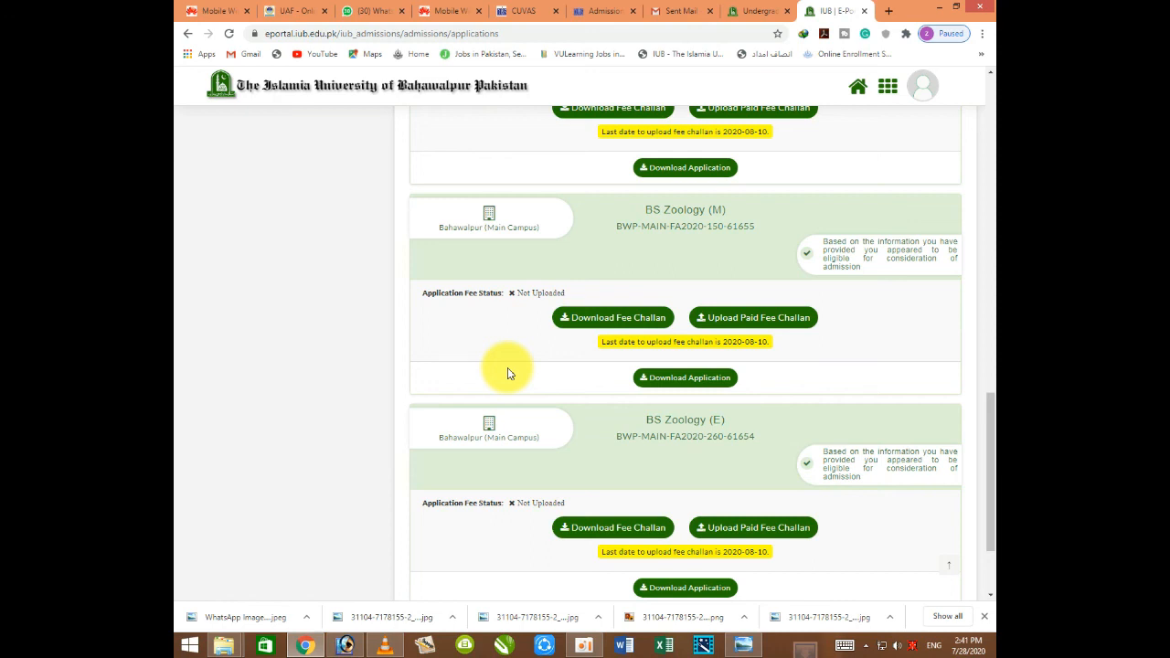
scroll(535, 366, up, 10)
scroll(539, 366, up, 5)
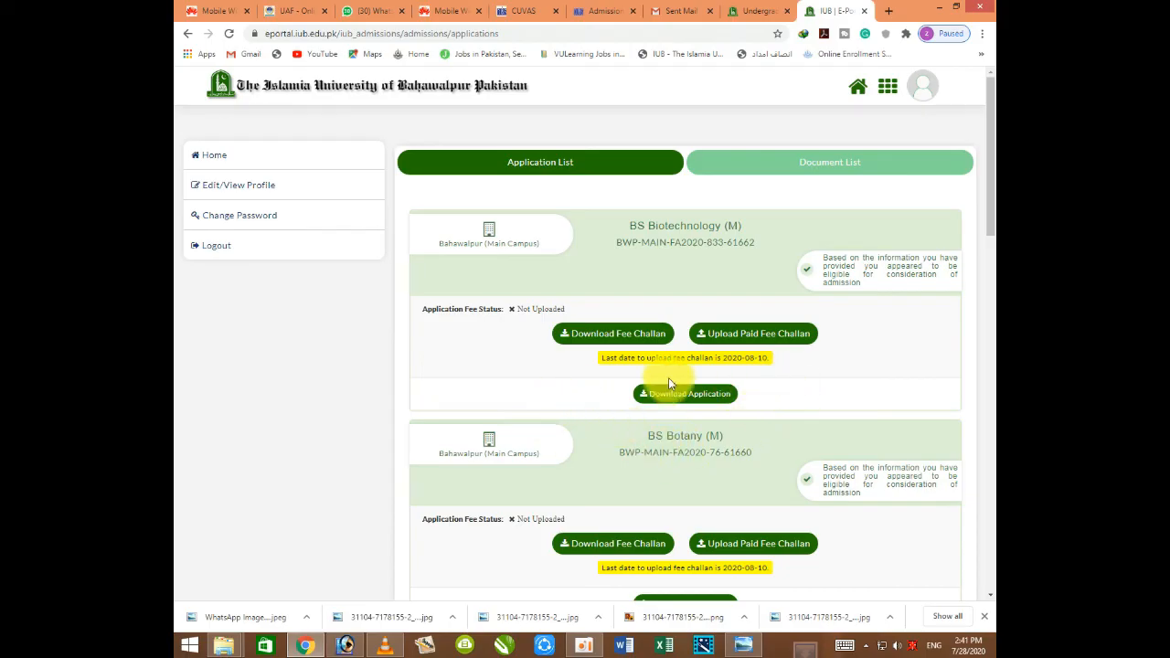
Inspect the paid fee challan upload form for BS Biotechnology (M), including its receipt file selection and reference number field, and close it without uploading.
click(769, 335)
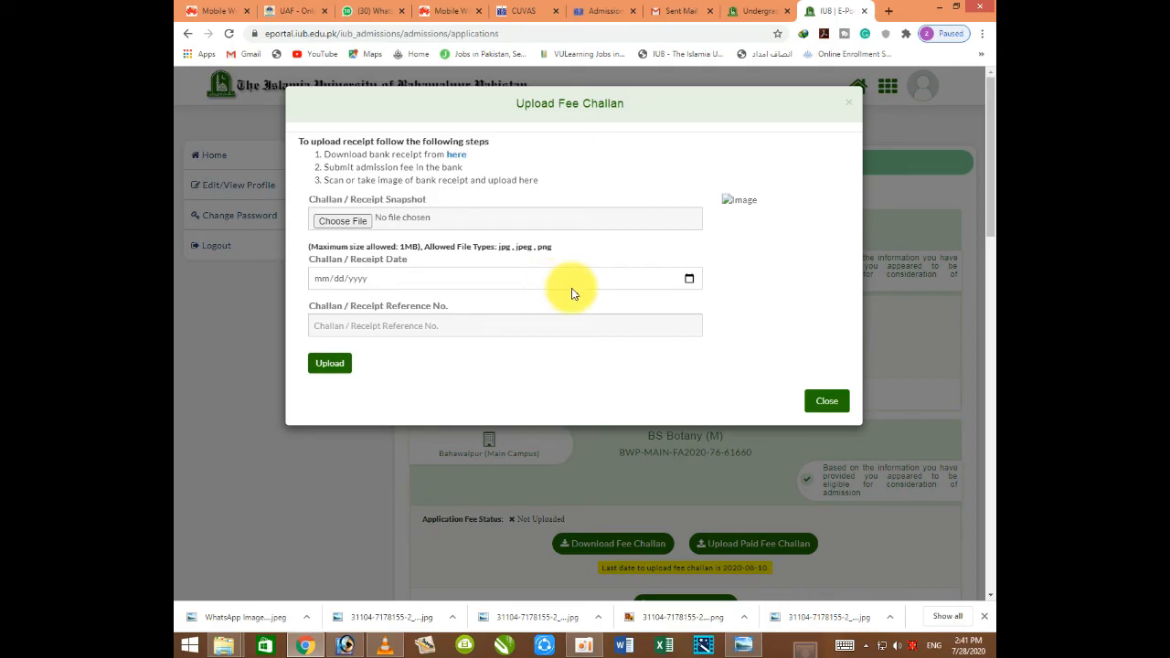
click(357, 228)
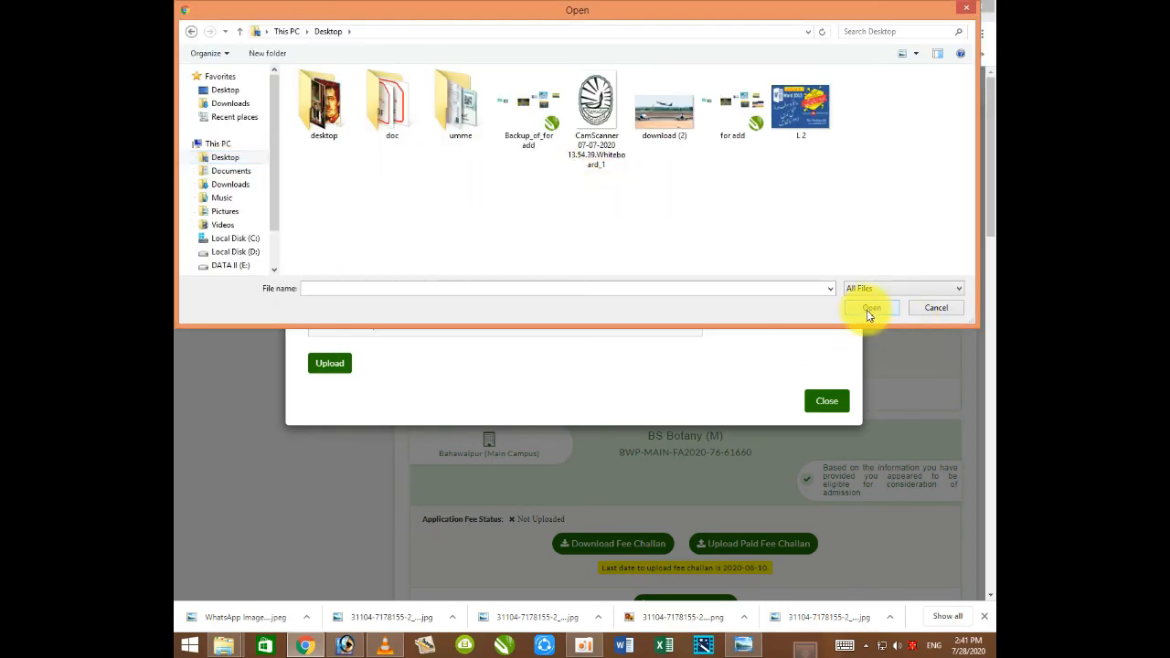
click(935, 310)
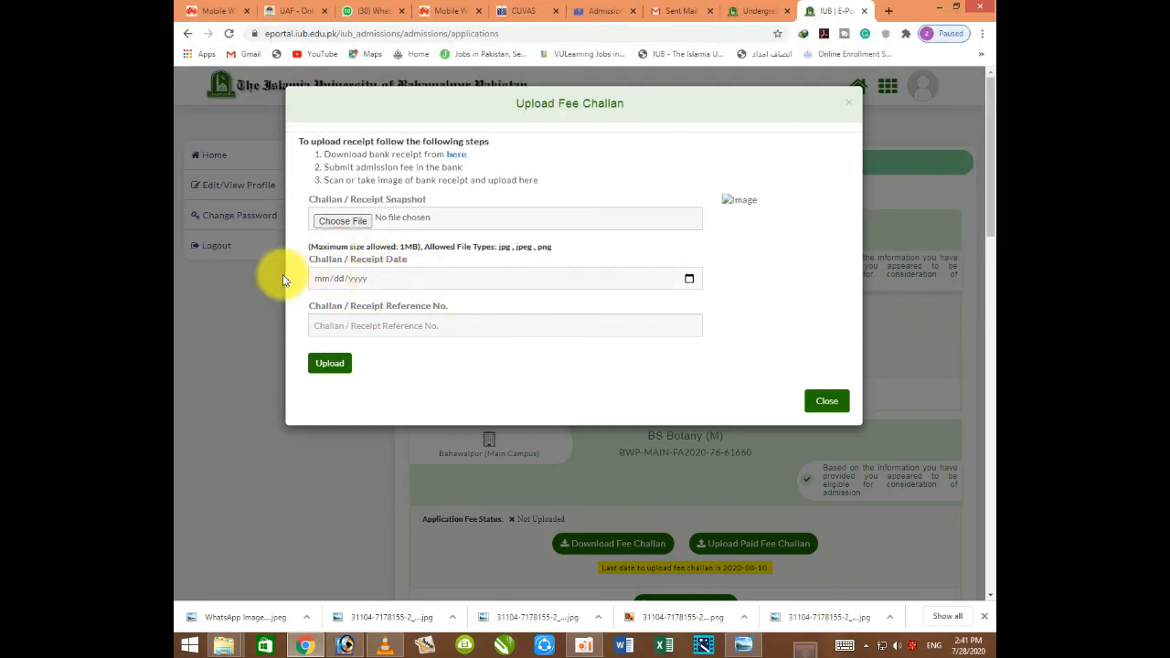
click(379, 325)
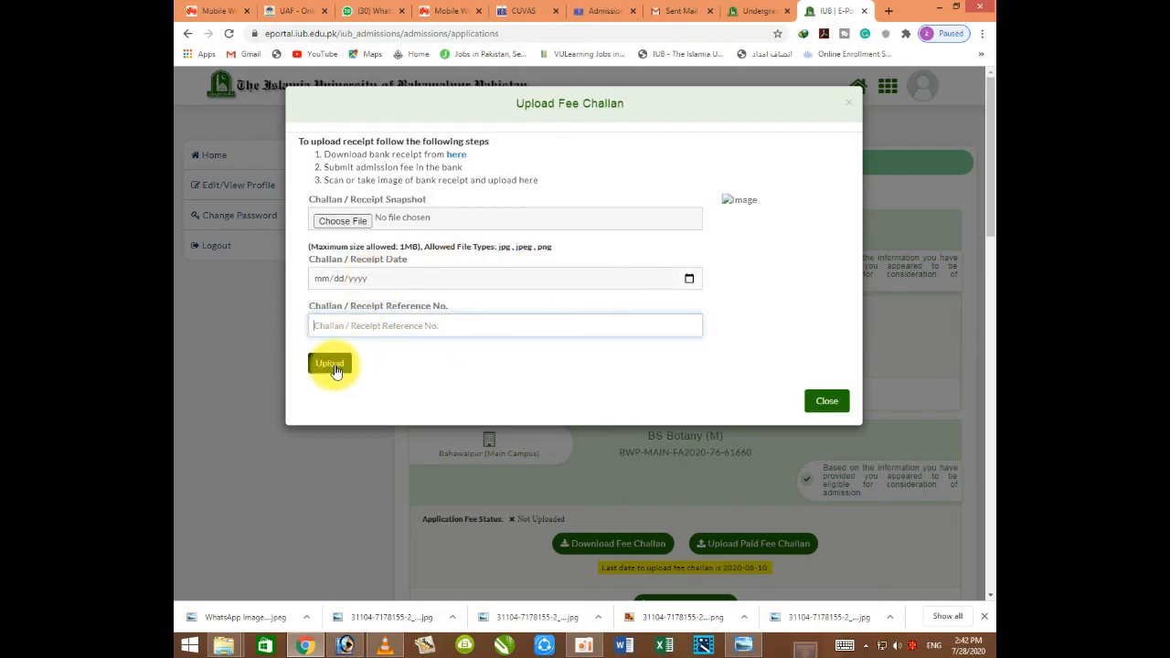
click(825, 400)
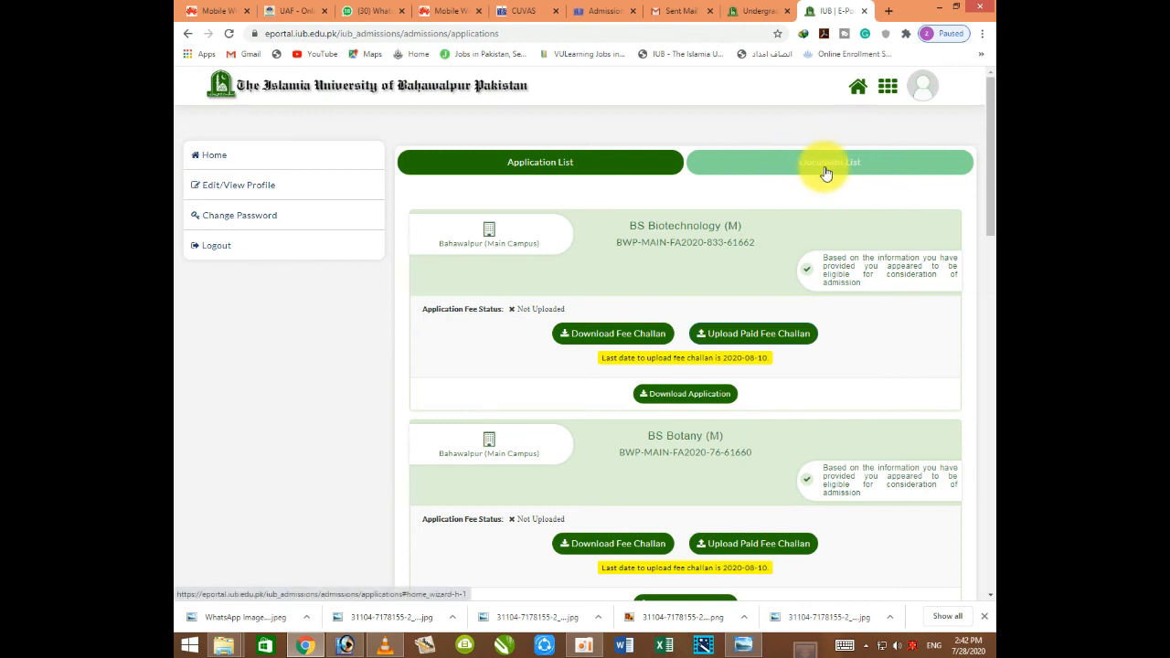
Examine the document list for the required documents and academic certificates, from the passport size photograph to the NTS GAT-Subjective result card.
click(824, 170)
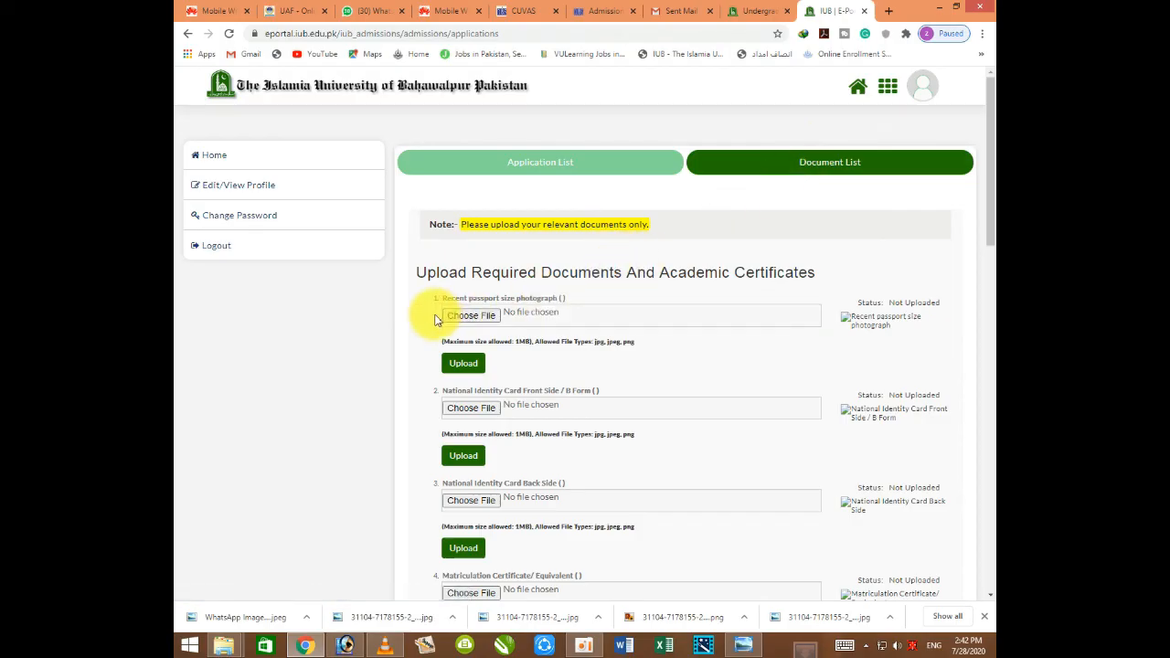
drag(445, 305, 652, 303)
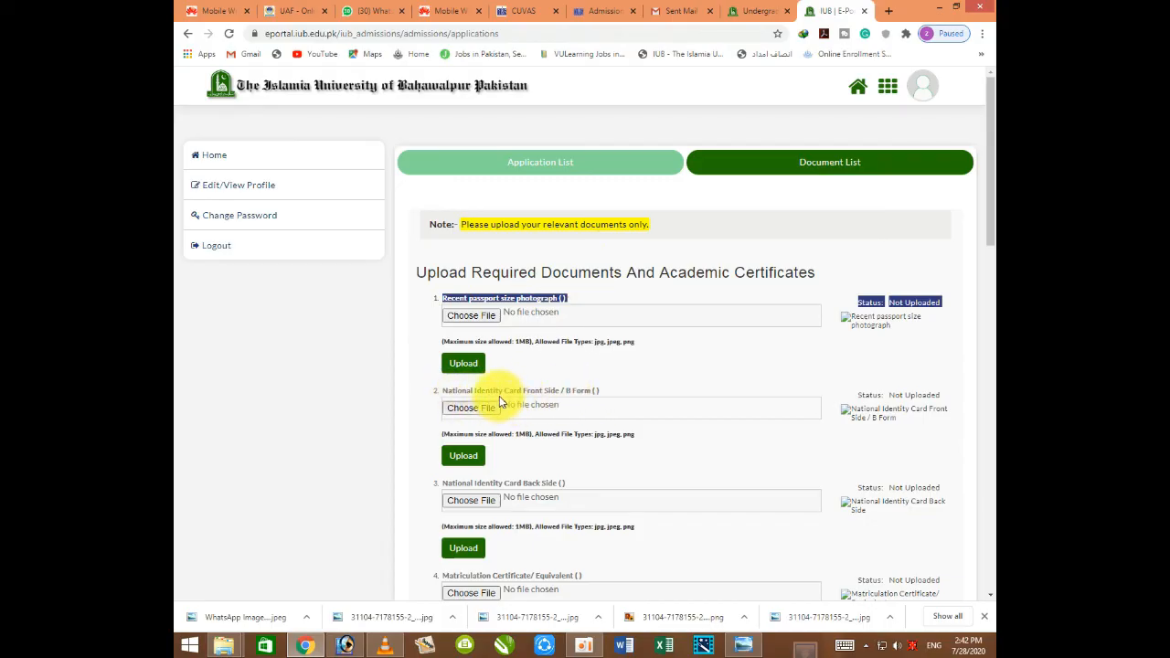
scroll(499, 400, down, 1)
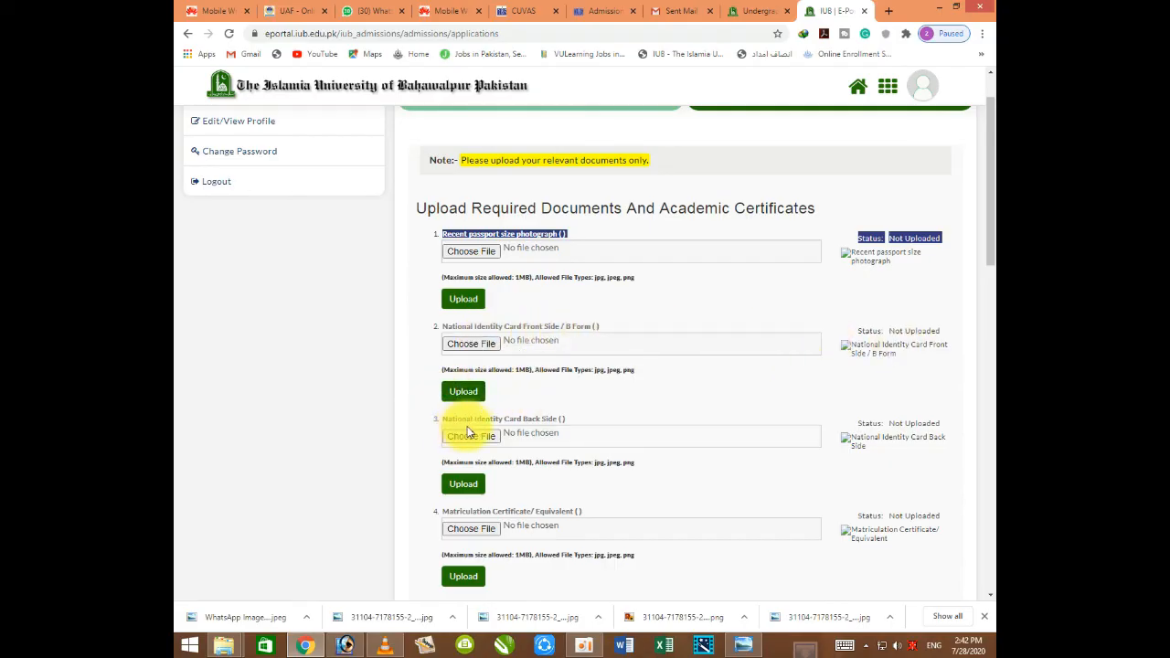
scroll(588, 436, down, 2)
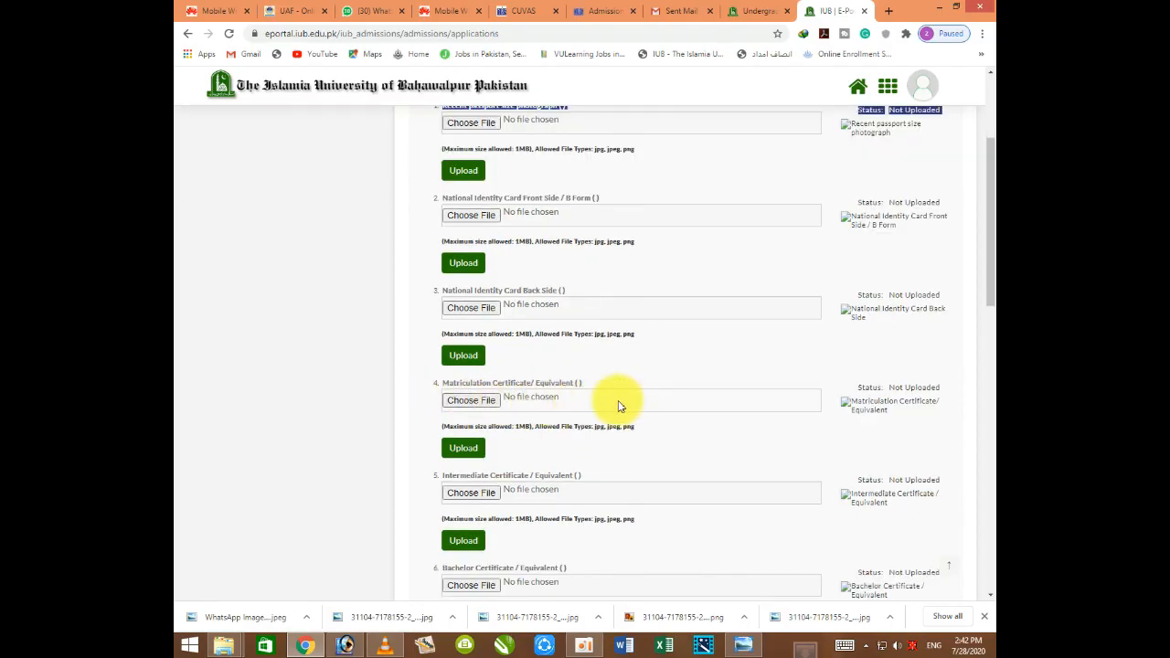
scroll(591, 413, down, 1)
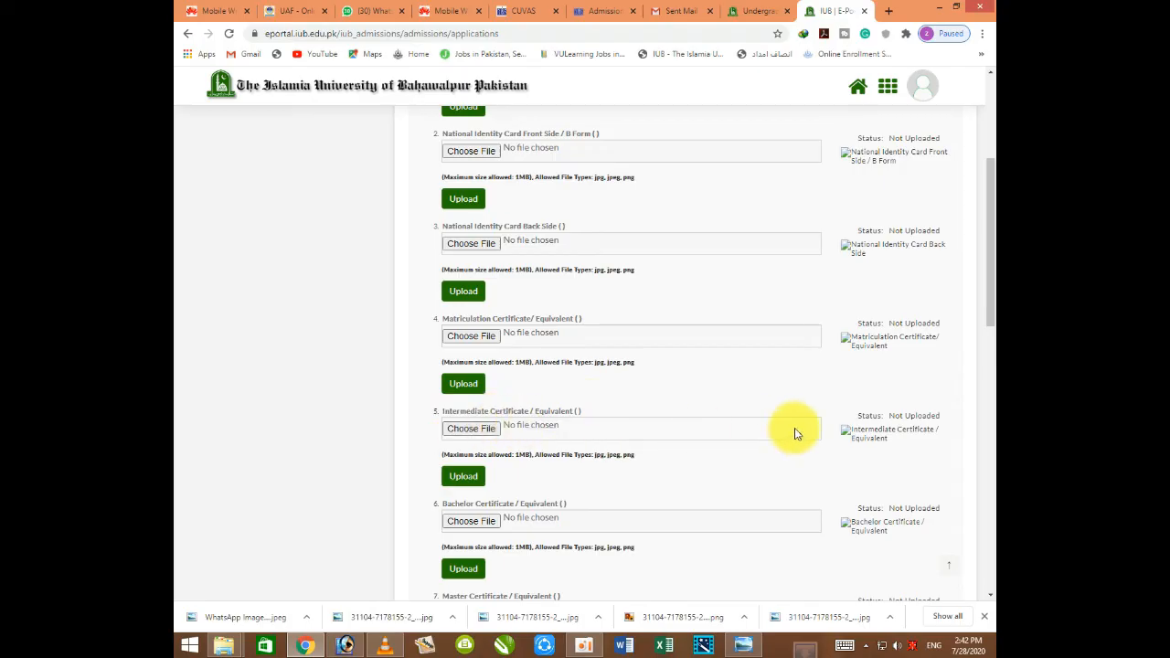
scroll(482, 433, down, 2)
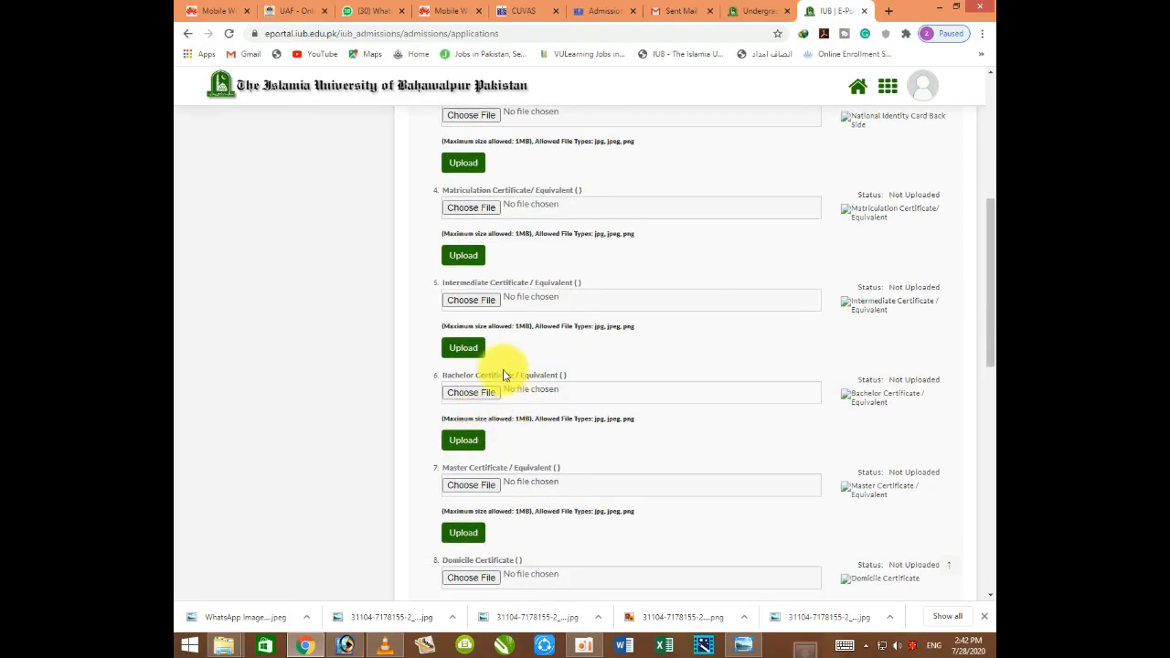
scroll(515, 466, down, 1)
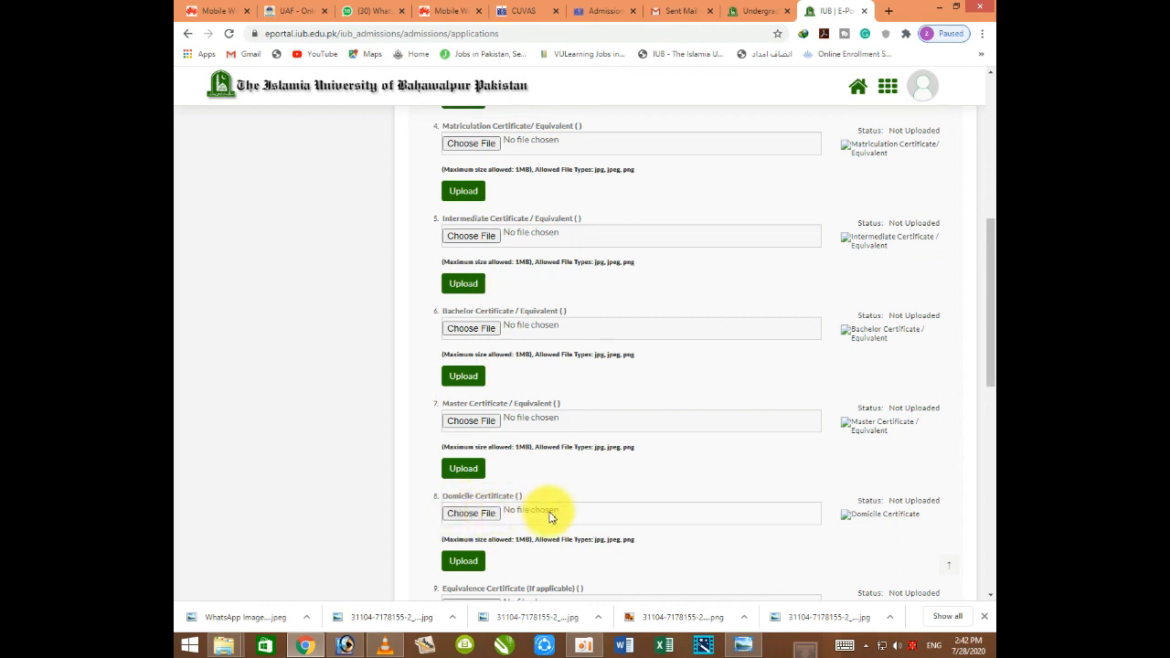
scroll(551, 517, down, 3)
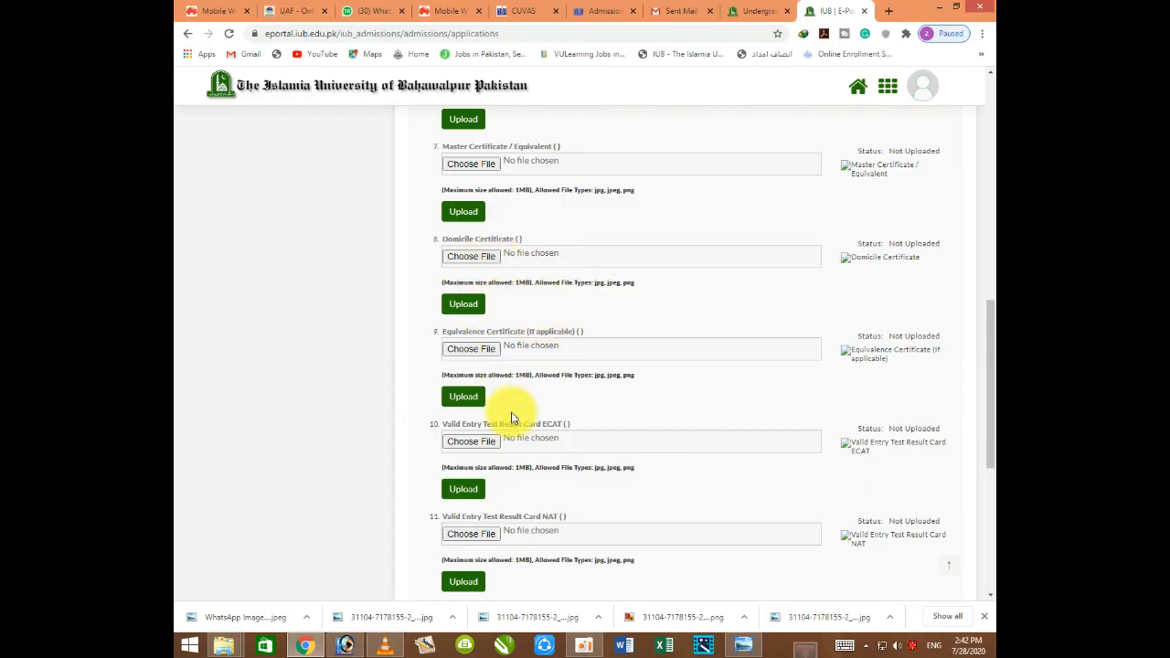
scroll(514, 423, down, 1)
scroll(522, 387, down, 1)
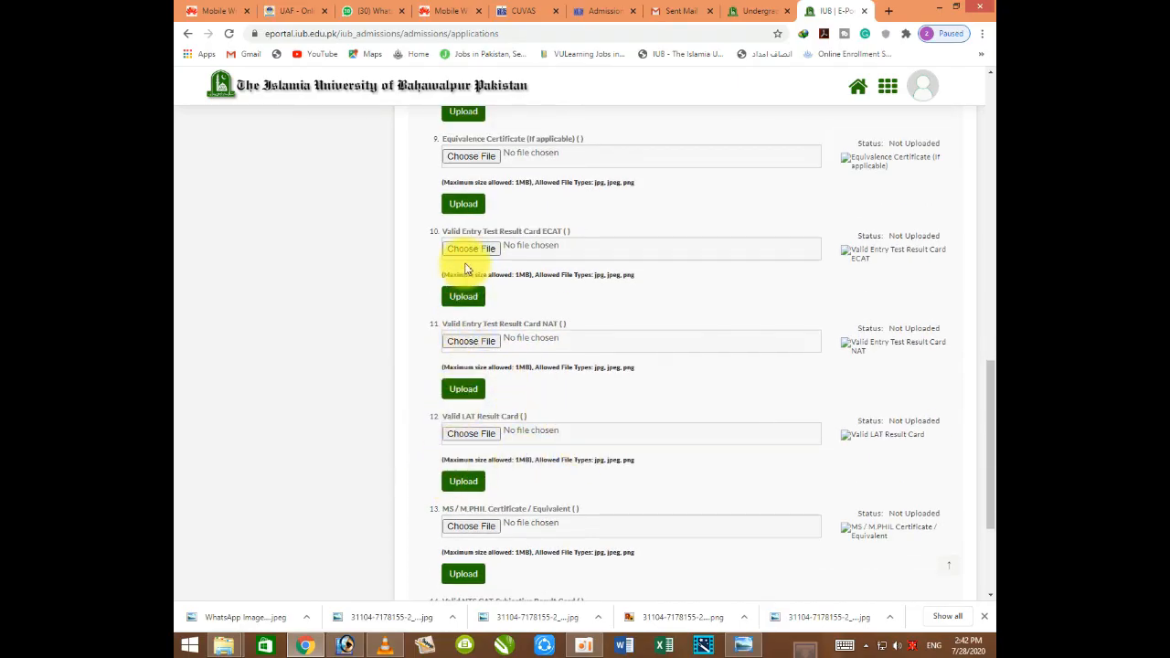
scroll(571, 457, down, 2)
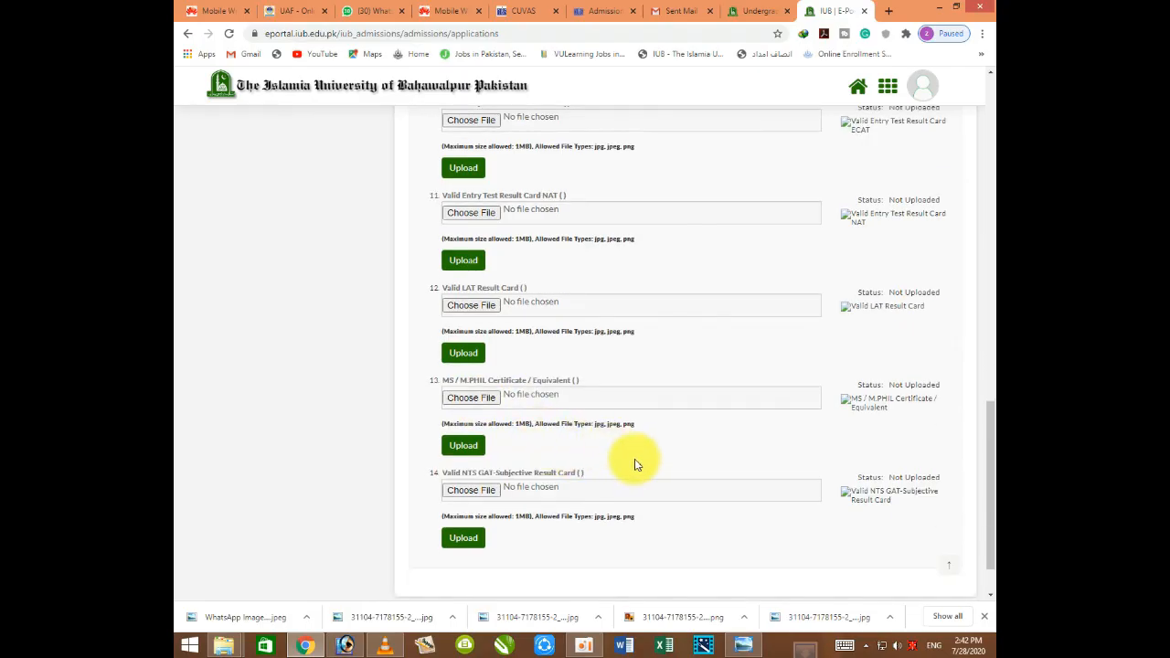
scroll(627, 468, up, 1)
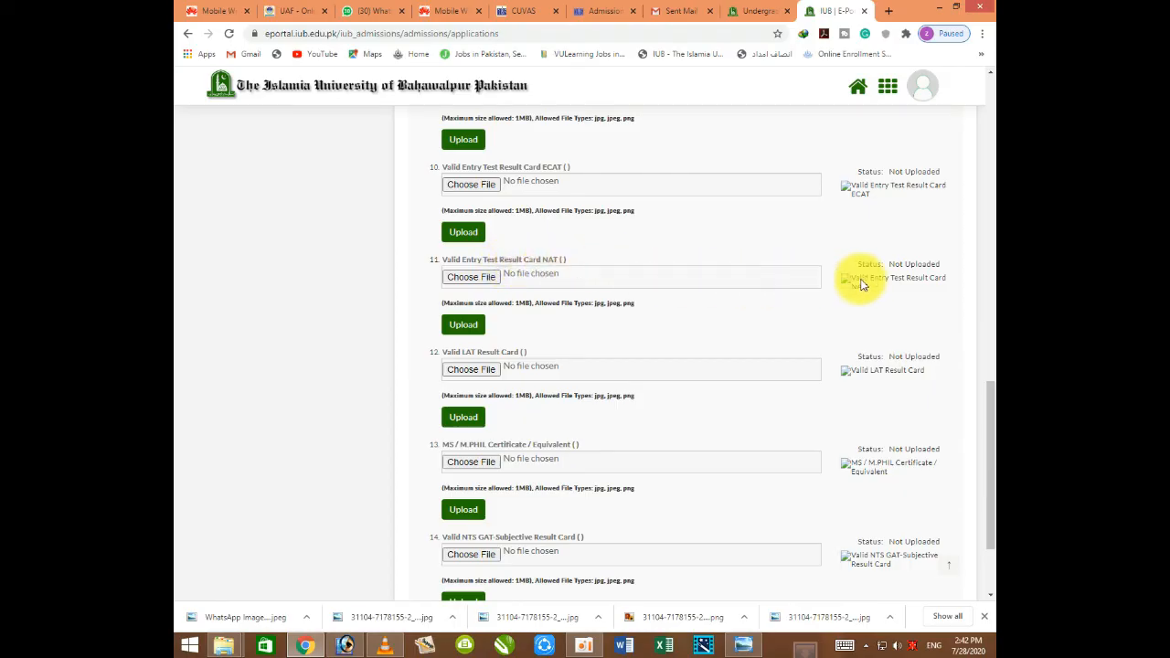
scroll(716, 295, up, 4)
scroll(717, 291, up, 6)
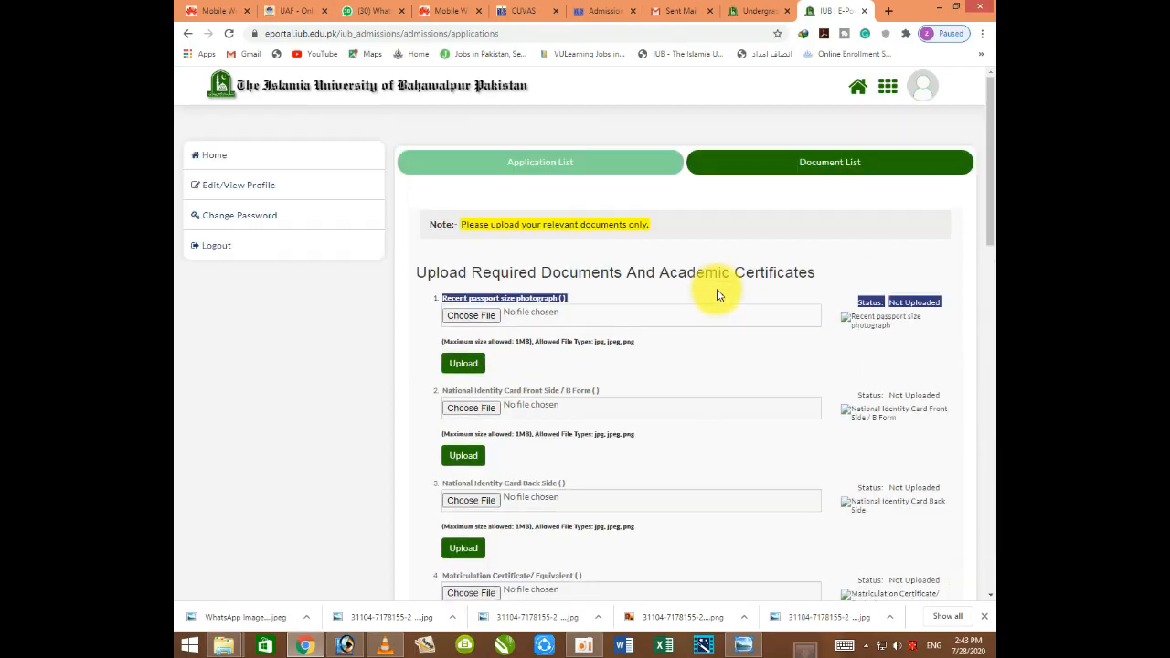
Return to the application list and check the application fee status of BS Biotechnology (M) and the other programs.
click(538, 164)
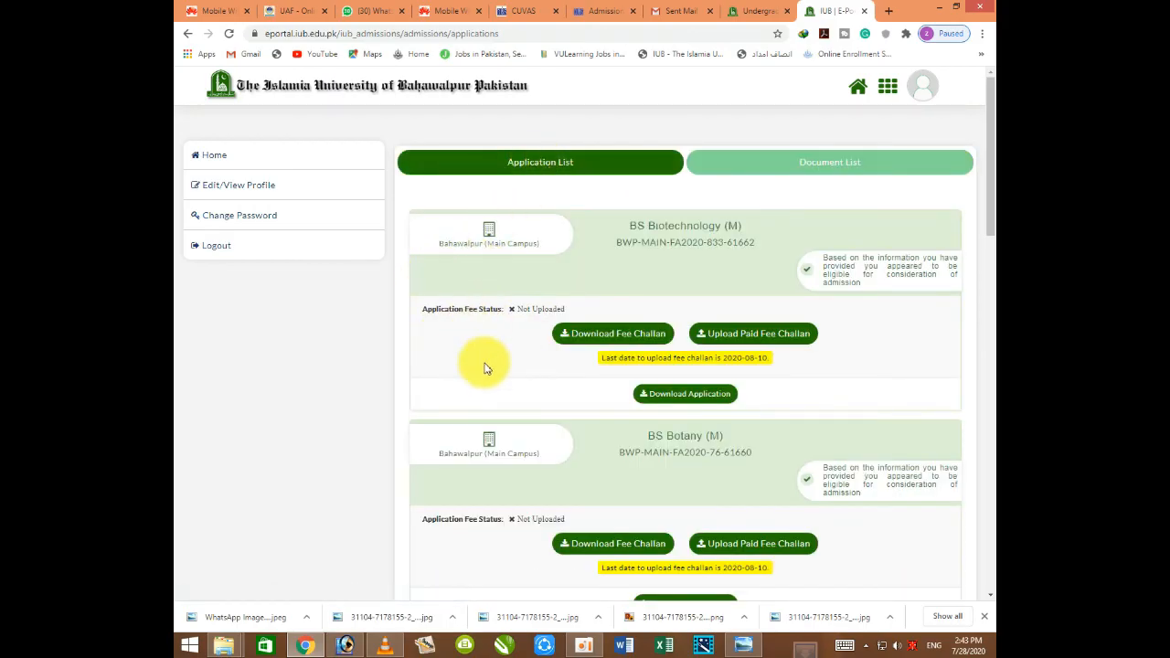
drag(517, 312, 577, 315)
click(498, 316)
scroll(513, 342, down, 10)
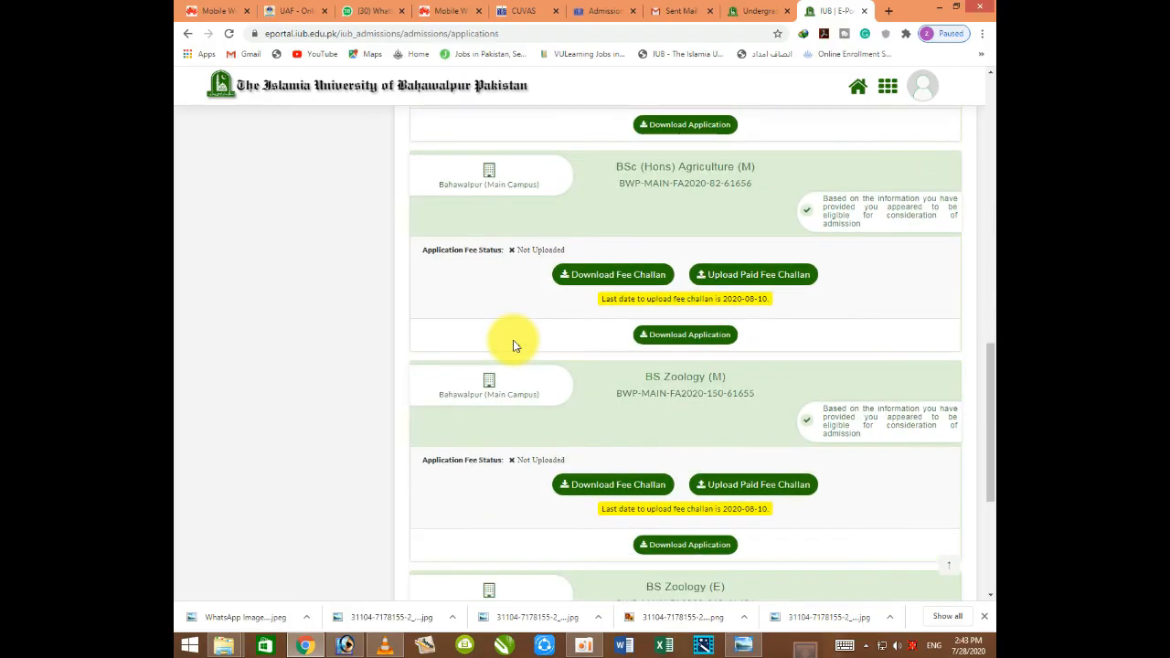
scroll(513, 345, down, 3)
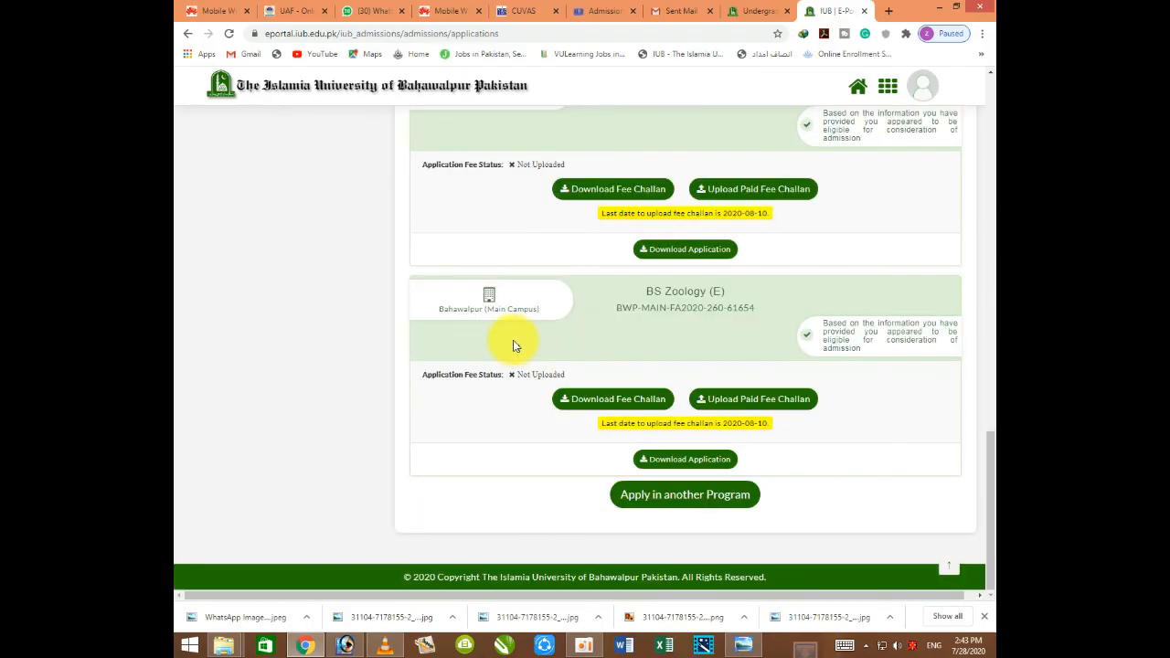
scroll(512, 345, up, 15)
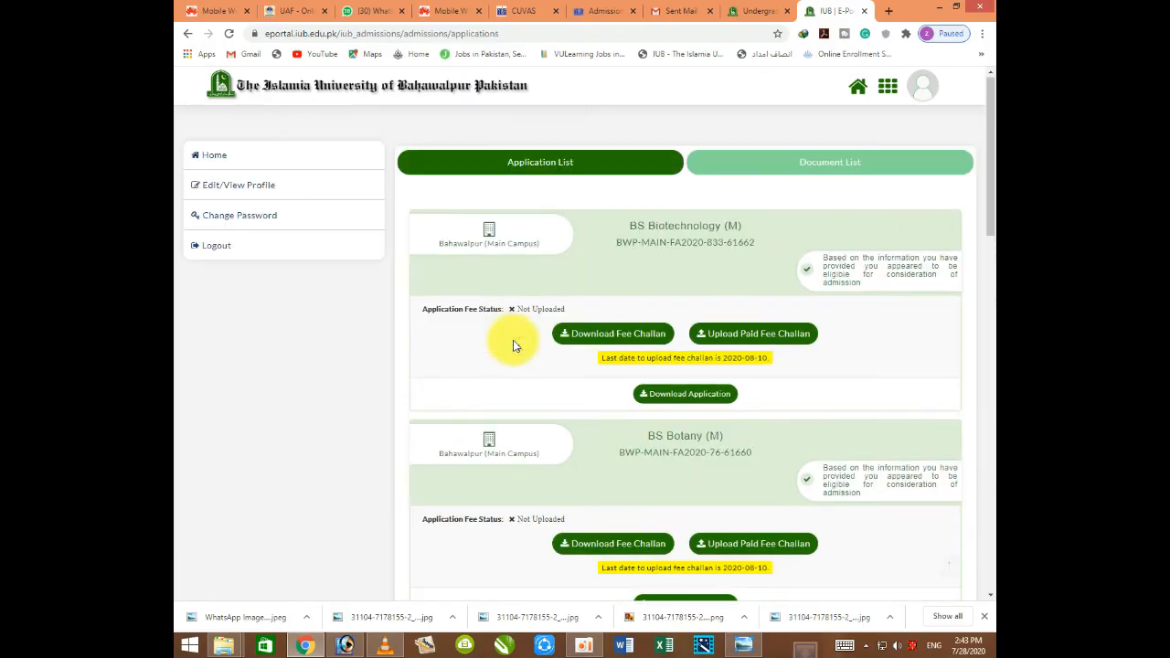